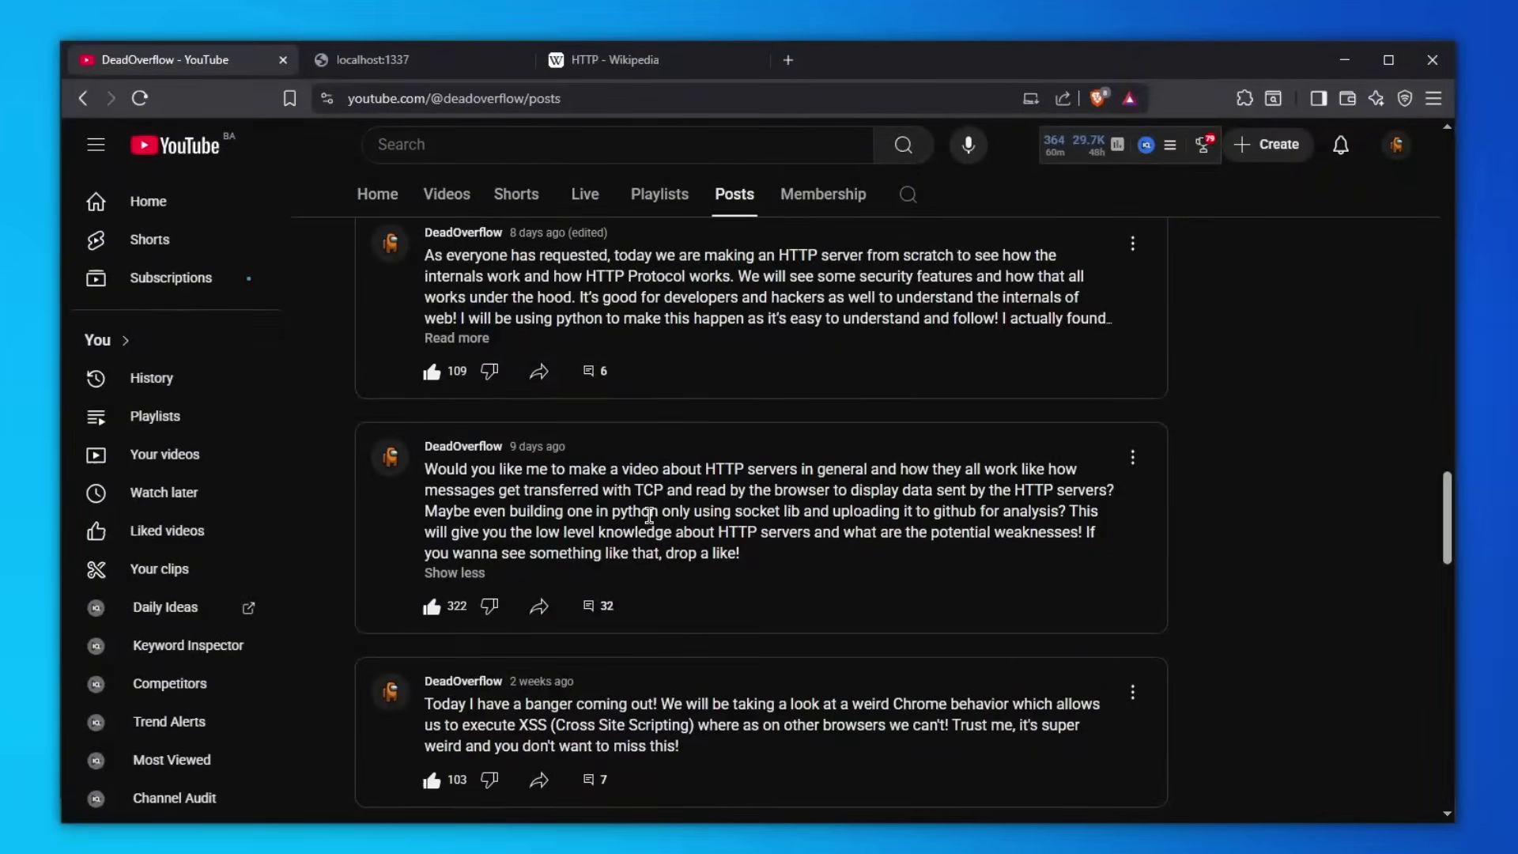
Highlight 'HTTP' and phrases in the HTTP server post, then part of the course page heading.
double_click(723, 468)
left_click_drag(835, 469, 918, 465)
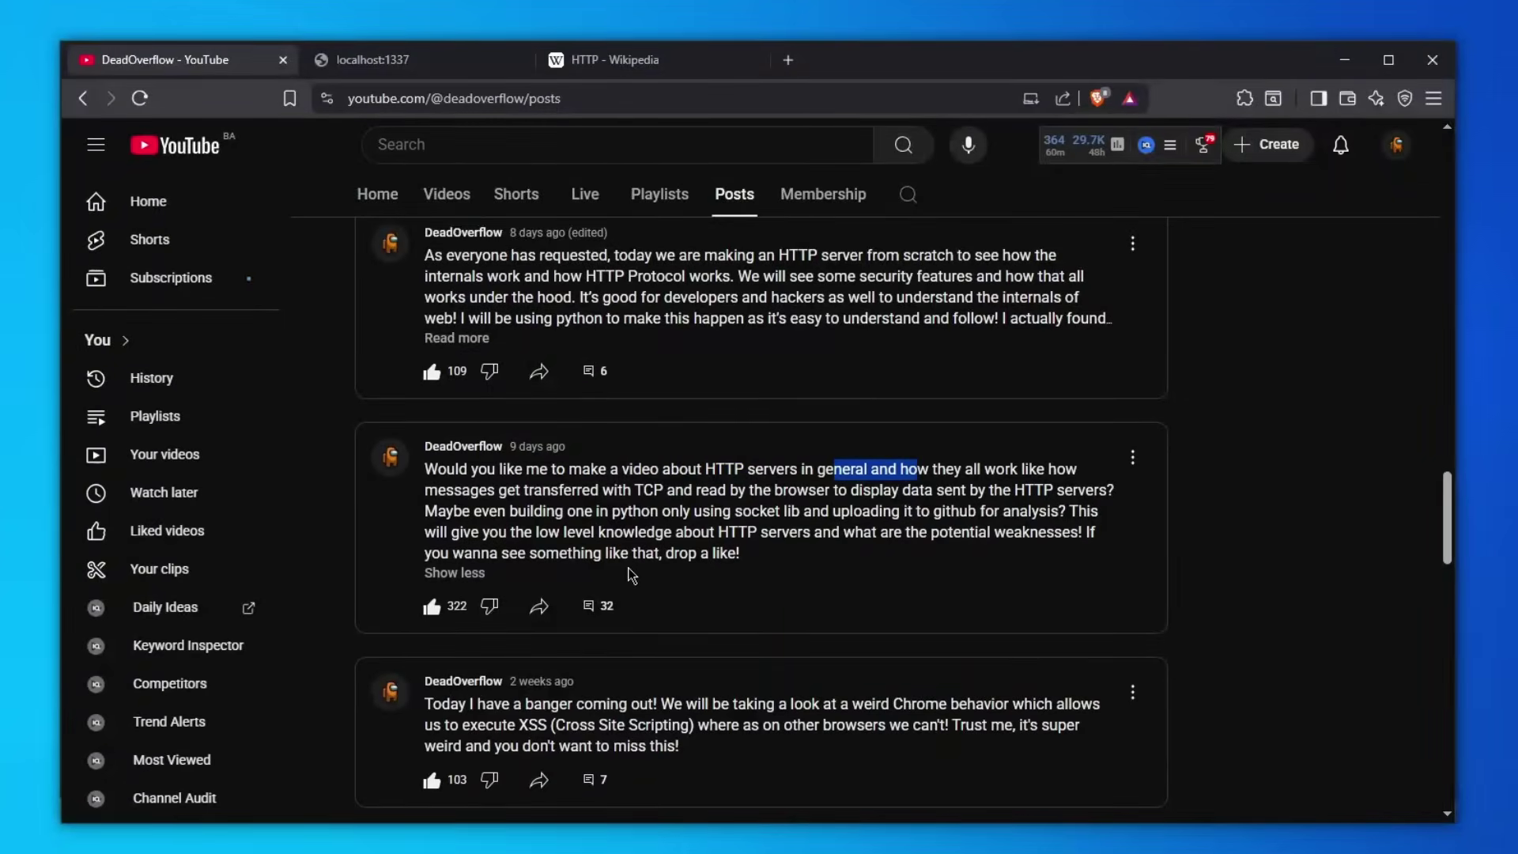
left_click_drag(501, 553, 730, 553)
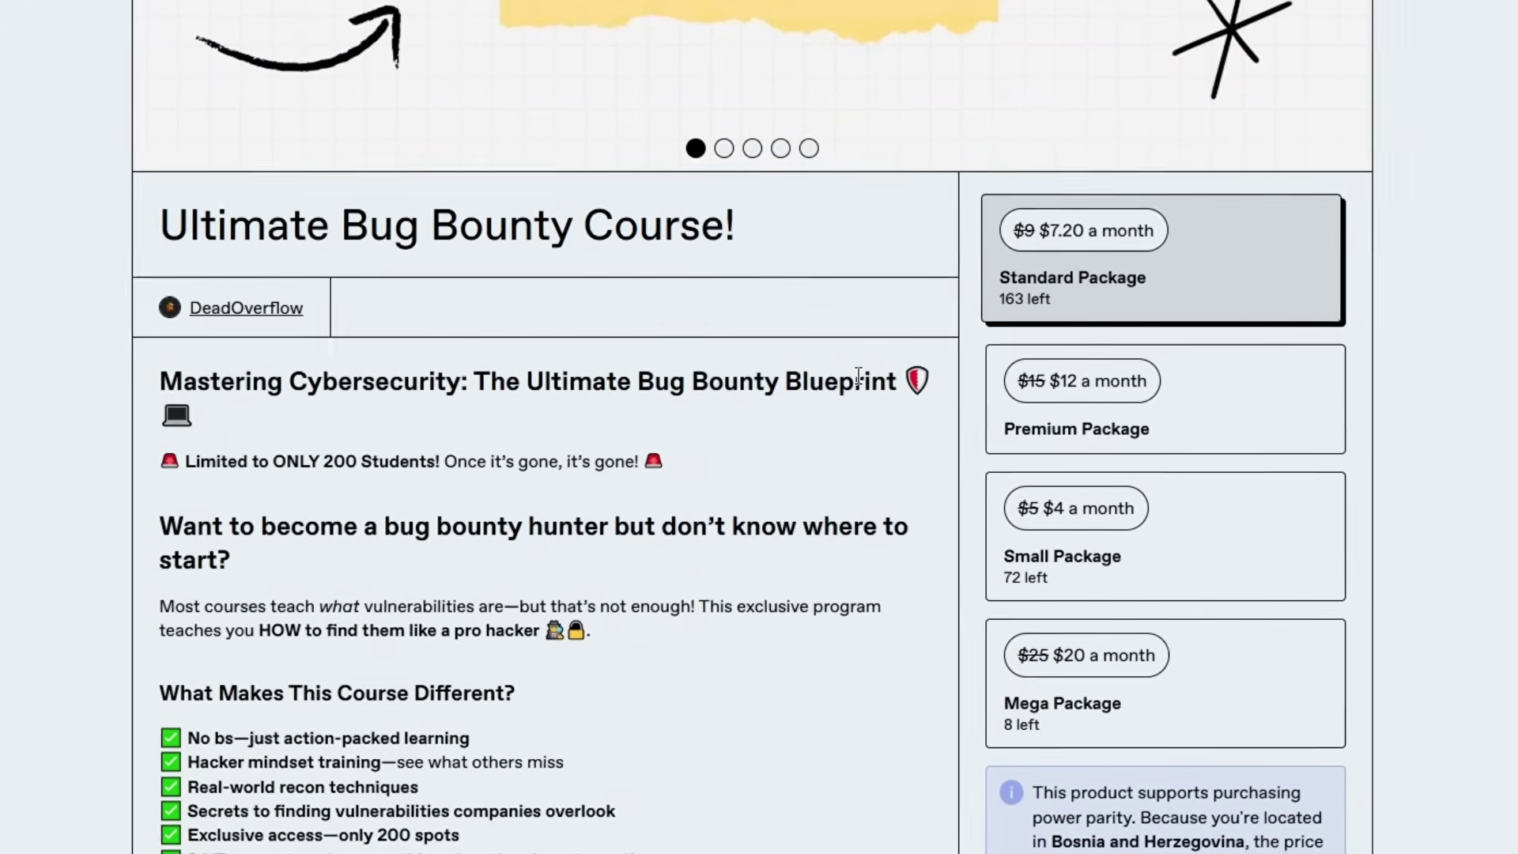
left_click_drag(902, 382, 876, 382)
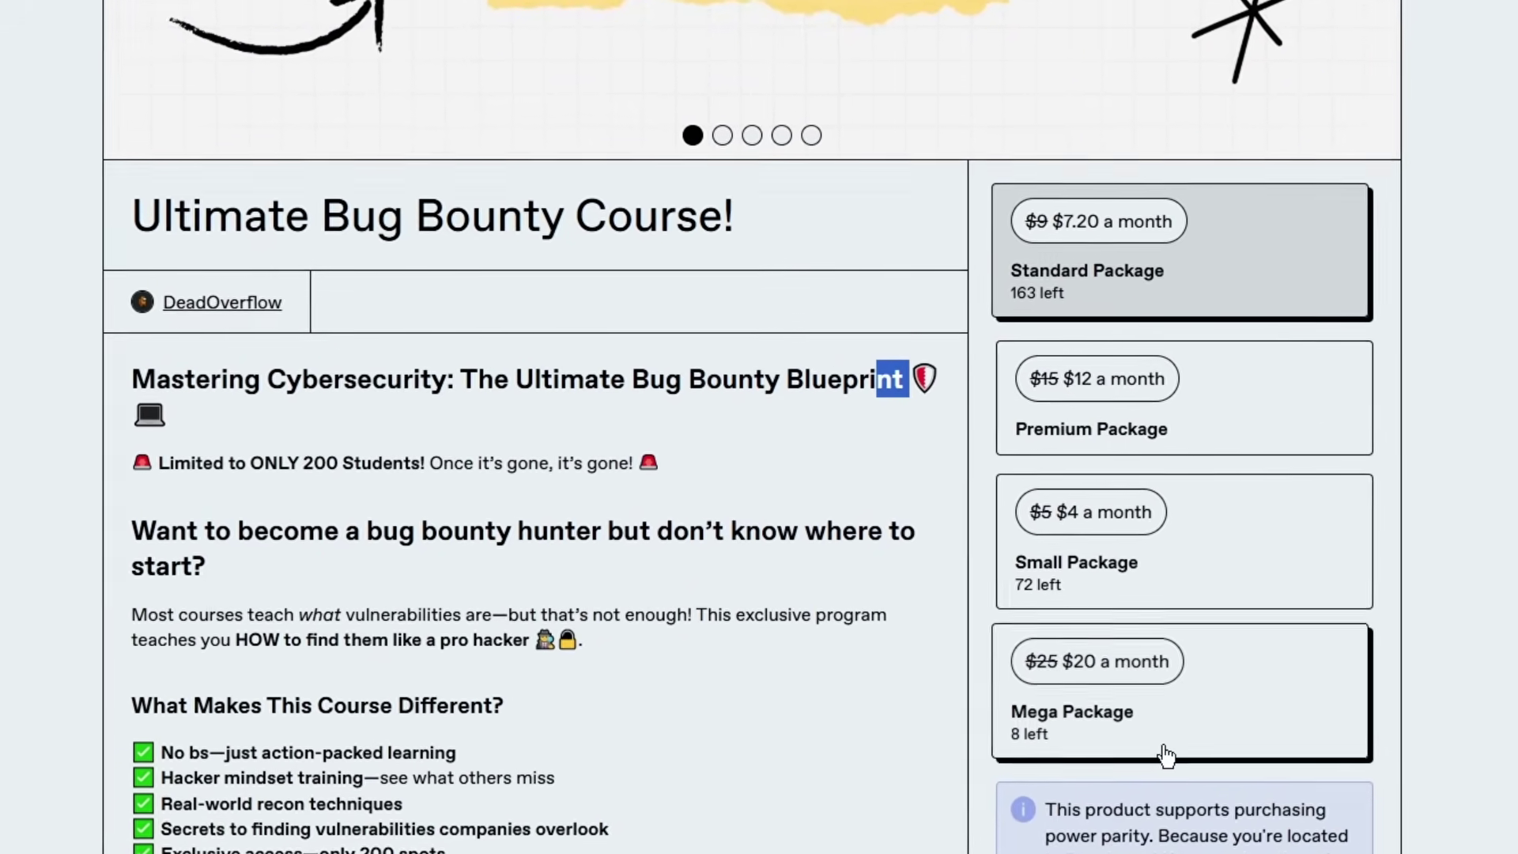
left_click(604, 379)
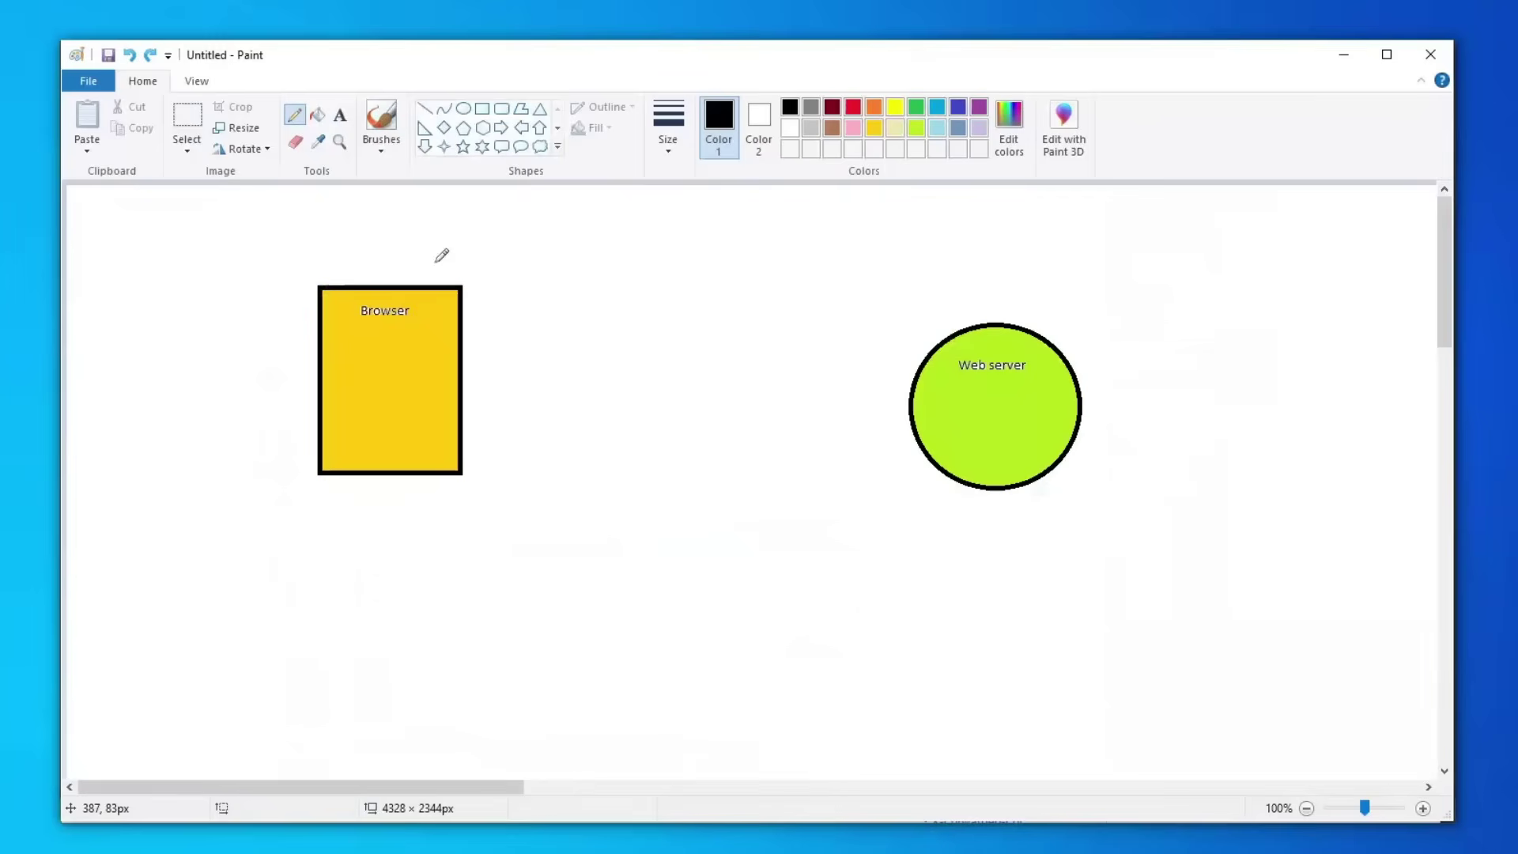
Sketch outlines around the Browser box and Web server circle, with strokes beneath them.
mouse_move(298, 254)
left_mouse_down()
mouse_move(294, 461)
mouse_move(271, 283)
left_mouse_up()
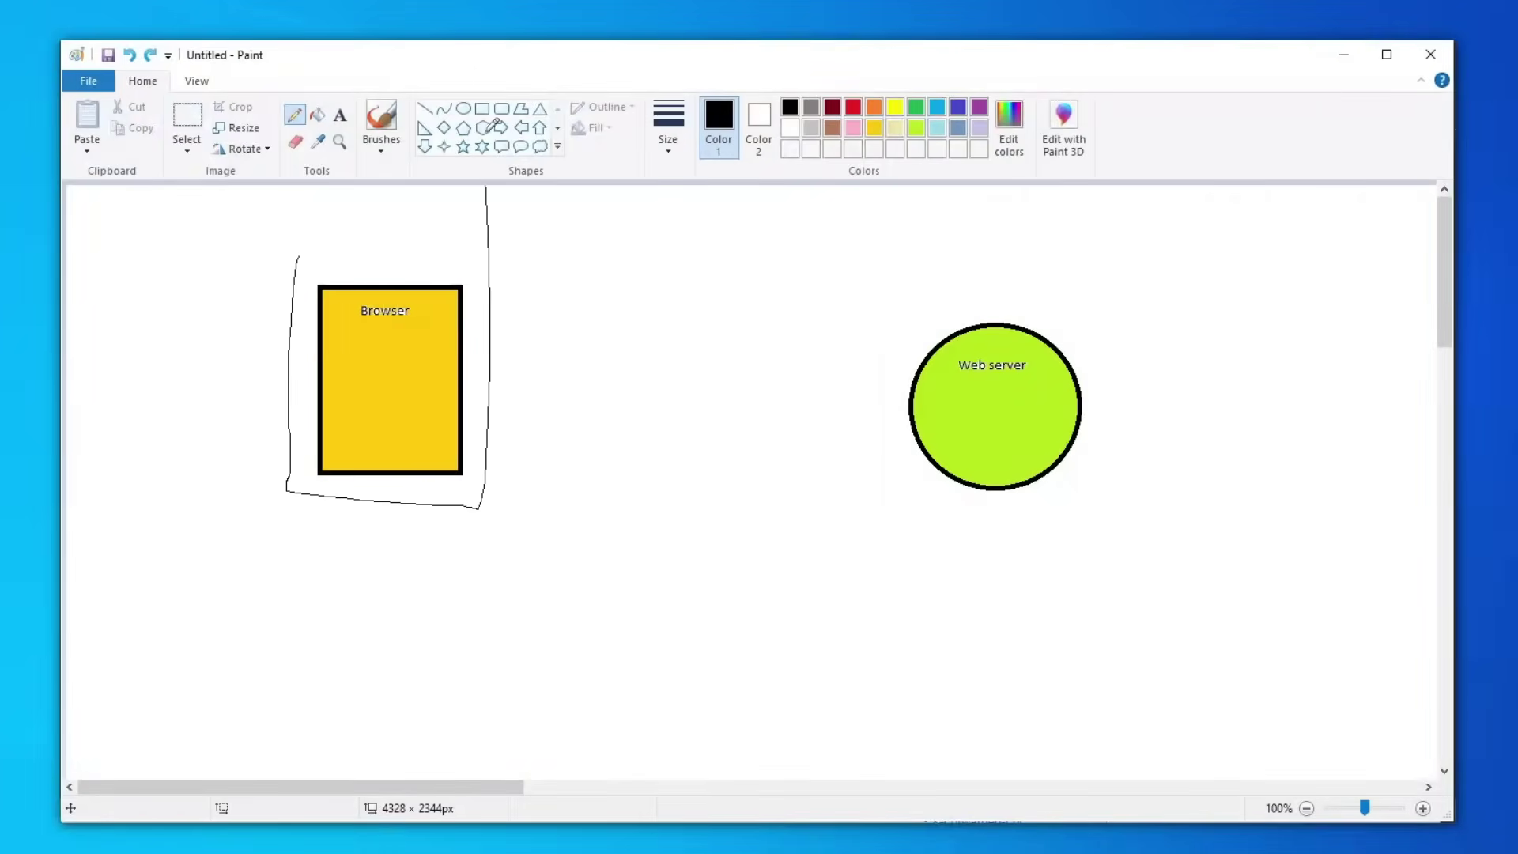
left_click_drag(936, 287, 919, 330)
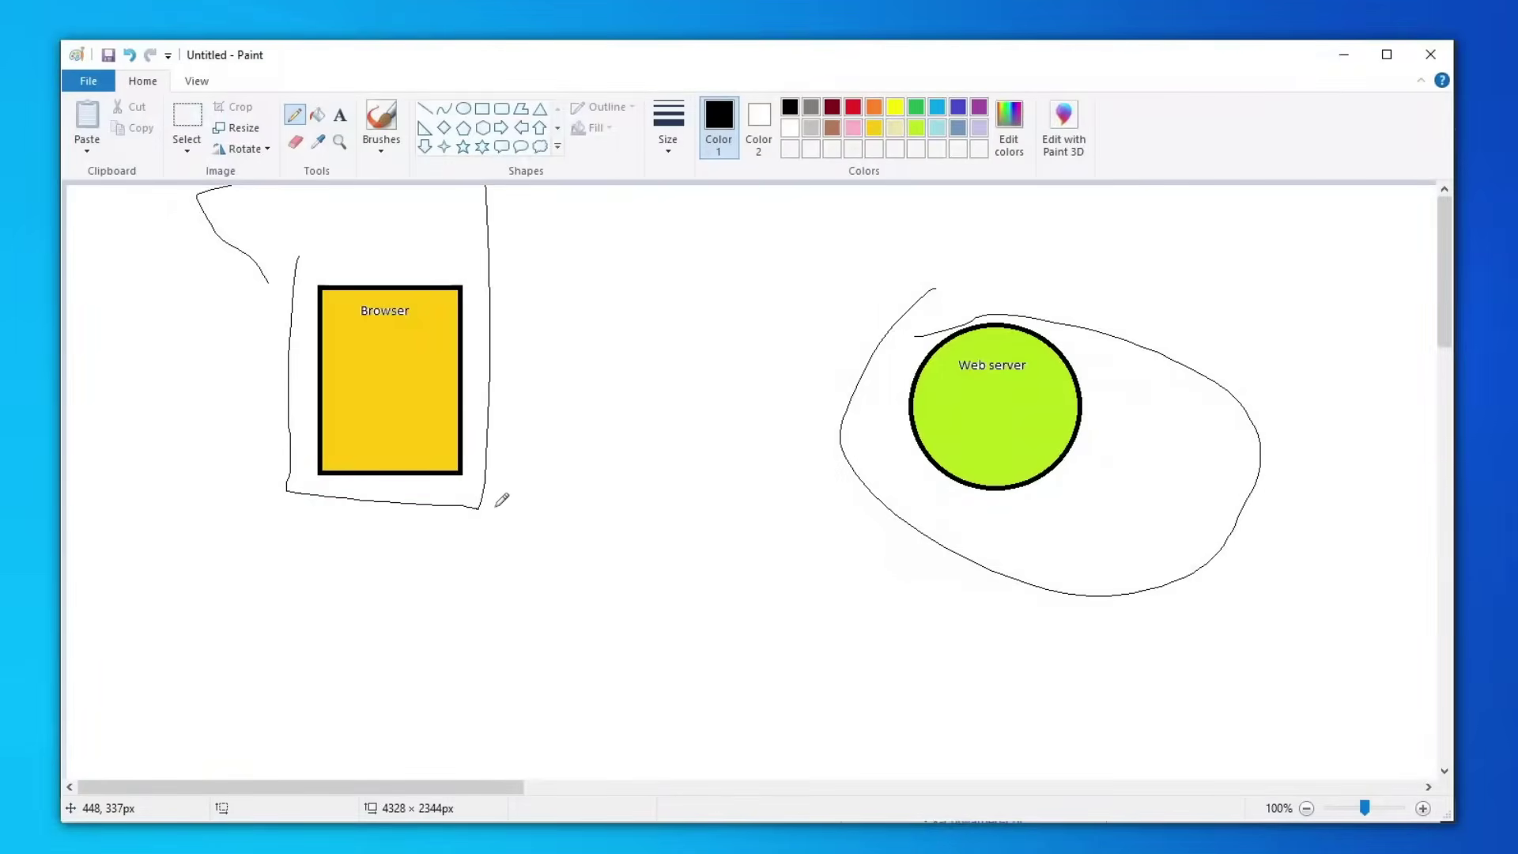
left_click_drag(353, 512, 446, 511)
left_click_drag(949, 533, 1008, 528)
mouse_move(663, 203)
left_mouse_down()
mouse_move(705, 216)
mouse_move(682, 187)
mouse_move(697, 188)
left_mouse_up()
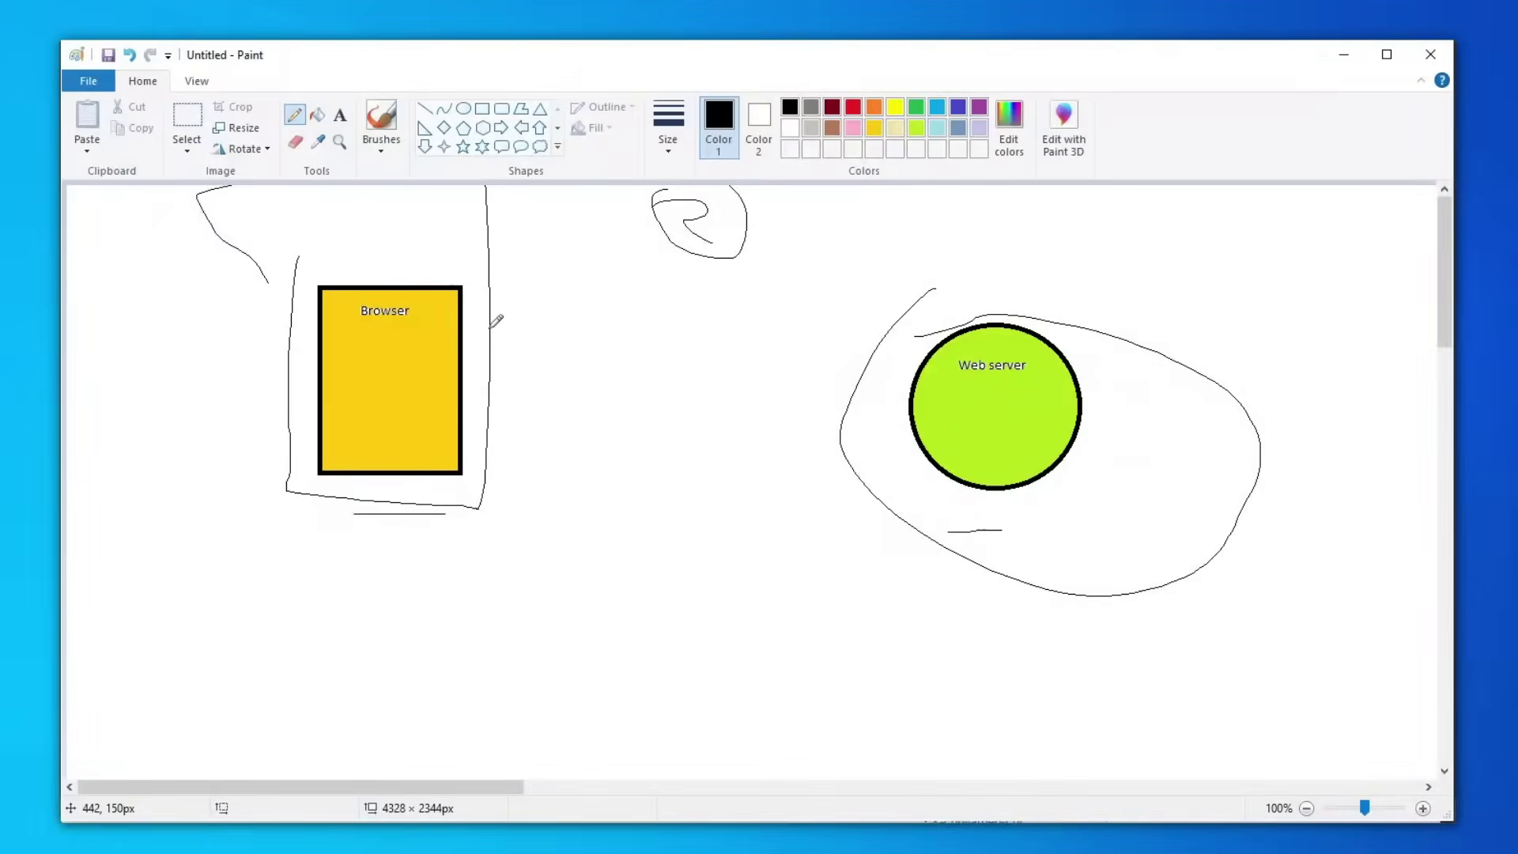
Draw a request arrow from Browser to Web server with a packet box above it.
mouse_move(492, 329)
left_mouse_down()
mouse_move(836, 354)
mouse_move(793, 390)
left_mouse_up()
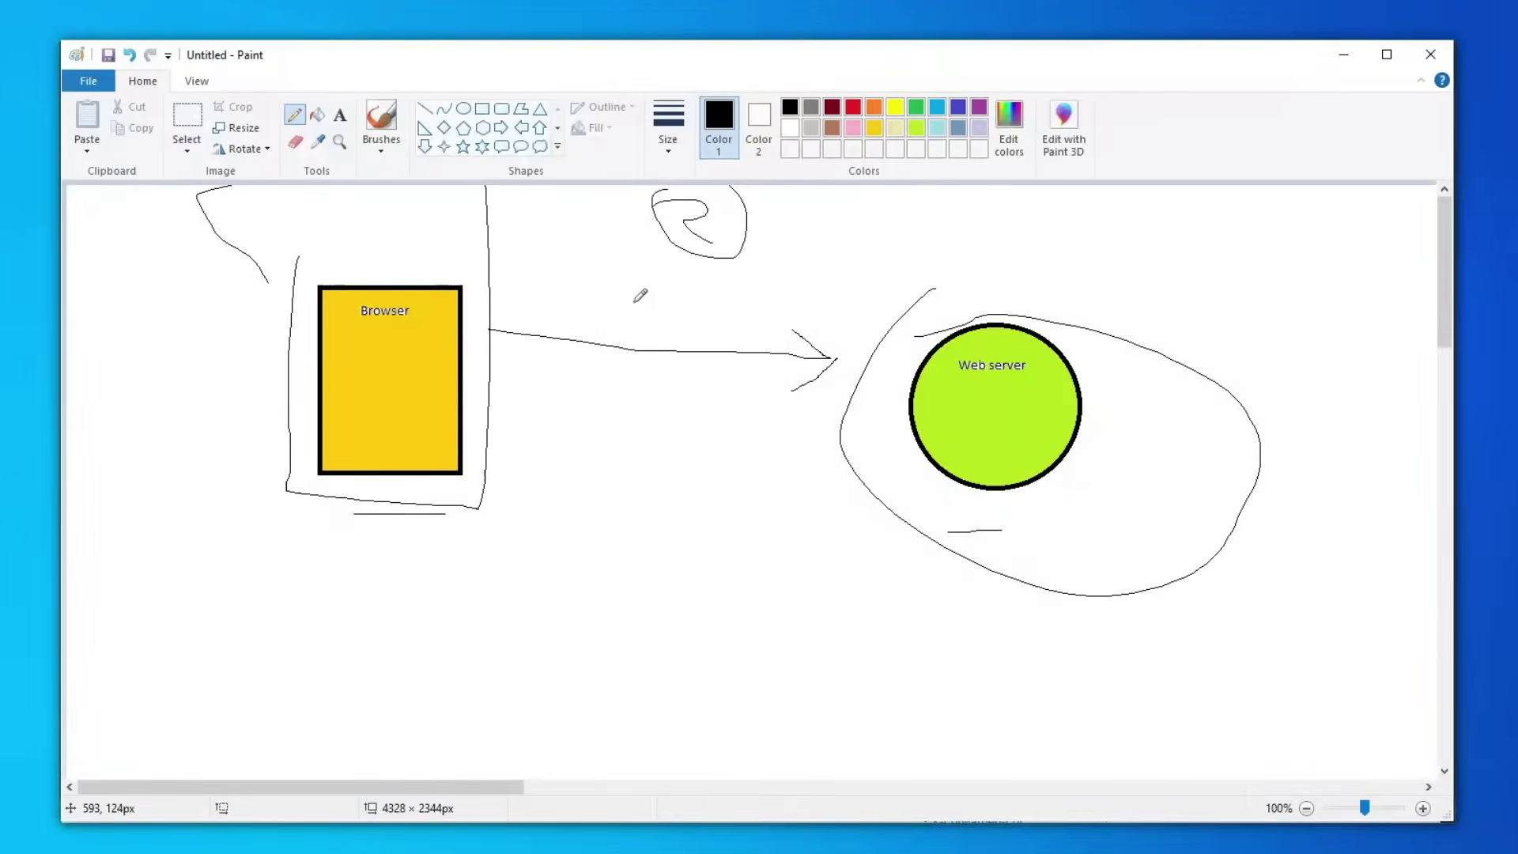
mouse_move(639, 294)
left_mouse_down()
mouse_move(631, 326)
mouse_move(693, 297)
mouse_move(693, 335)
left_mouse_up()
mouse_move(693, 334)
left_mouse_down()
mouse_move(630, 335)
mouse_move(674, 299)
mouse_move(624, 346)
left_mouse_up()
left_click_drag(625, 346, 700, 345)
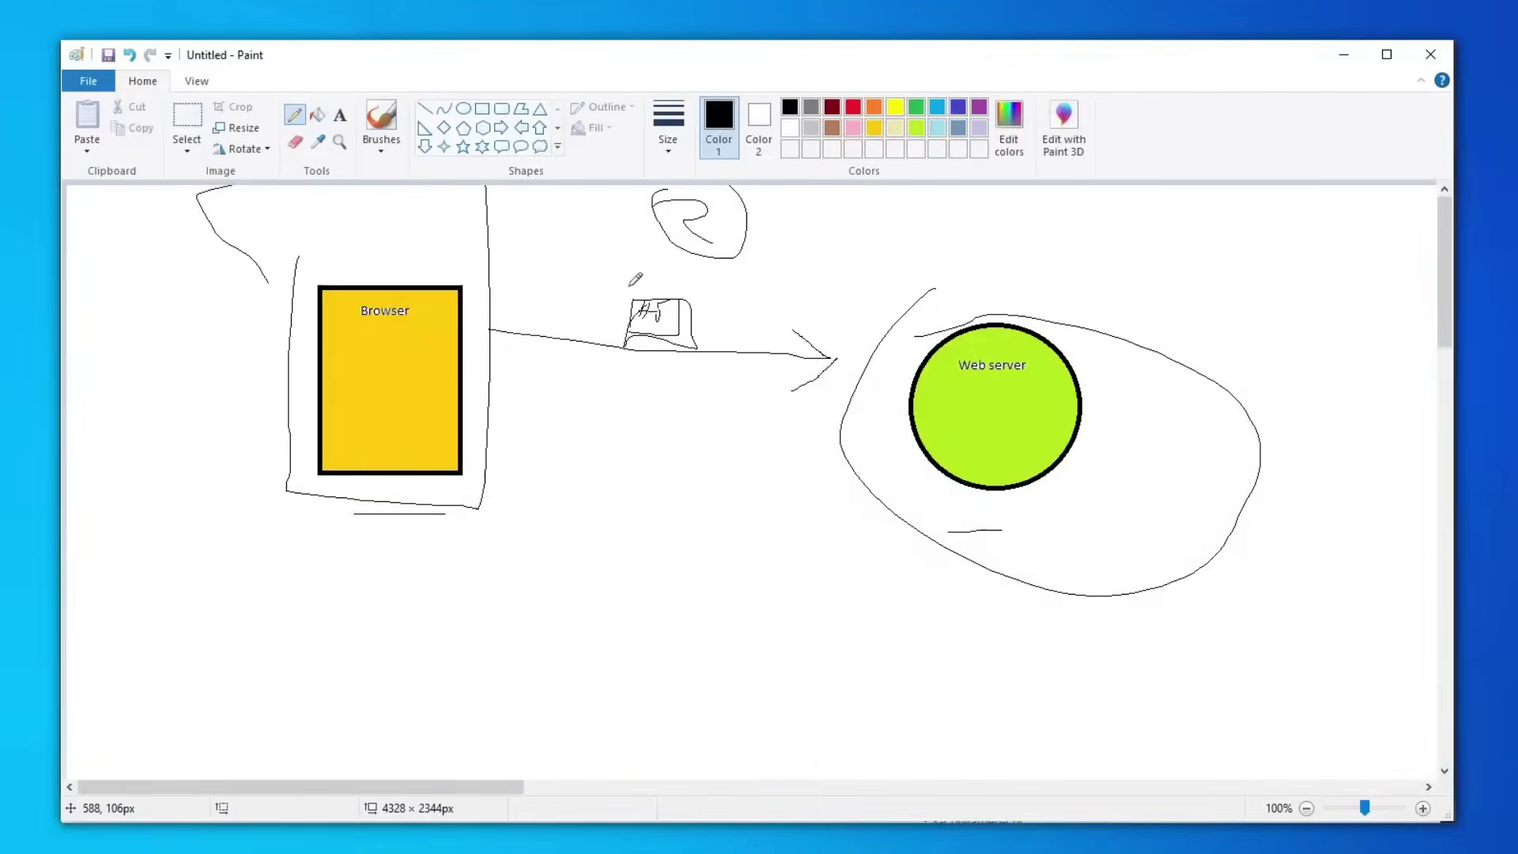
left_click_drag(627, 286, 626, 346)
mouse_move(627, 346)
left_mouse_down()
mouse_move(702, 351)
mouse_move(700, 297)
left_mouse_up()
mouse_move(699, 297)
left_mouse_down()
mouse_move(640, 284)
mouse_move(615, 320)
mouse_move(664, 368)
mouse_move(686, 335)
left_mouse_up()
Scribble inside the server, draw a return arrow with a packet box, and extend the request arrow.
left_click_drag(999, 403, 944, 427)
mouse_move(944, 428)
left_mouse_down()
mouse_move(1032, 404)
mouse_move(985, 445)
left_mouse_up()
left_click_drag(932, 497, 712, 486)
mouse_move(712, 486)
left_mouse_down()
mouse_move(555, 471)
mouse_move(600, 489)
left_mouse_up()
mouse_move(690, 471)
left_mouse_down()
mouse_move(693, 412)
mouse_move(747, 479)
mouse_move(691, 472)
left_mouse_up()
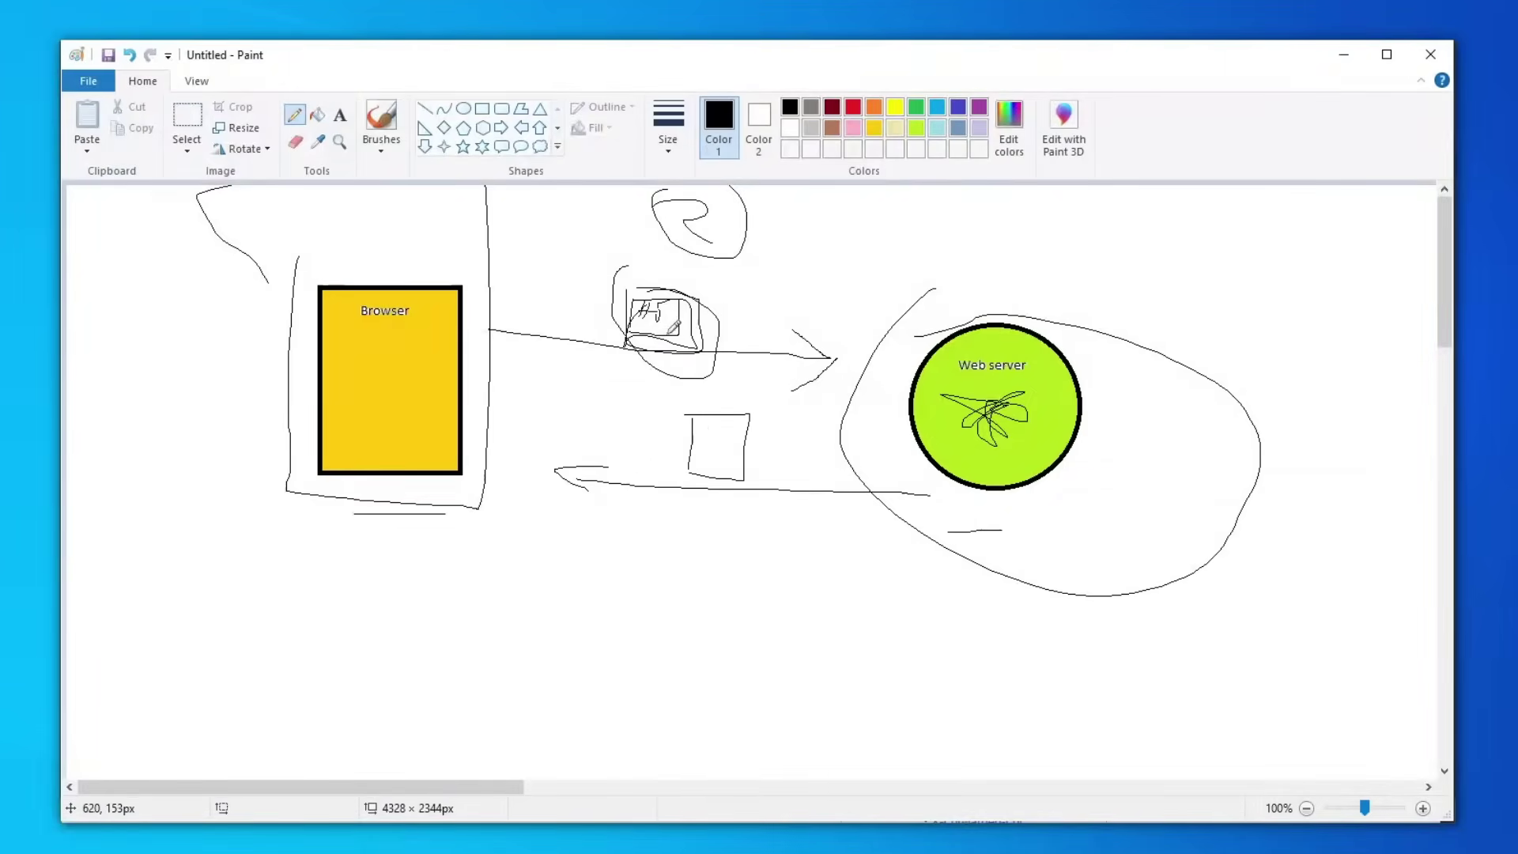
left_click_drag(778, 362, 920, 368)
Scribble page content inside the Browser box and add a second return arrow.
mouse_move(353, 355)
left_mouse_down()
mouse_move(354, 434)
mouse_move(472, 442)
left_mouse_up()
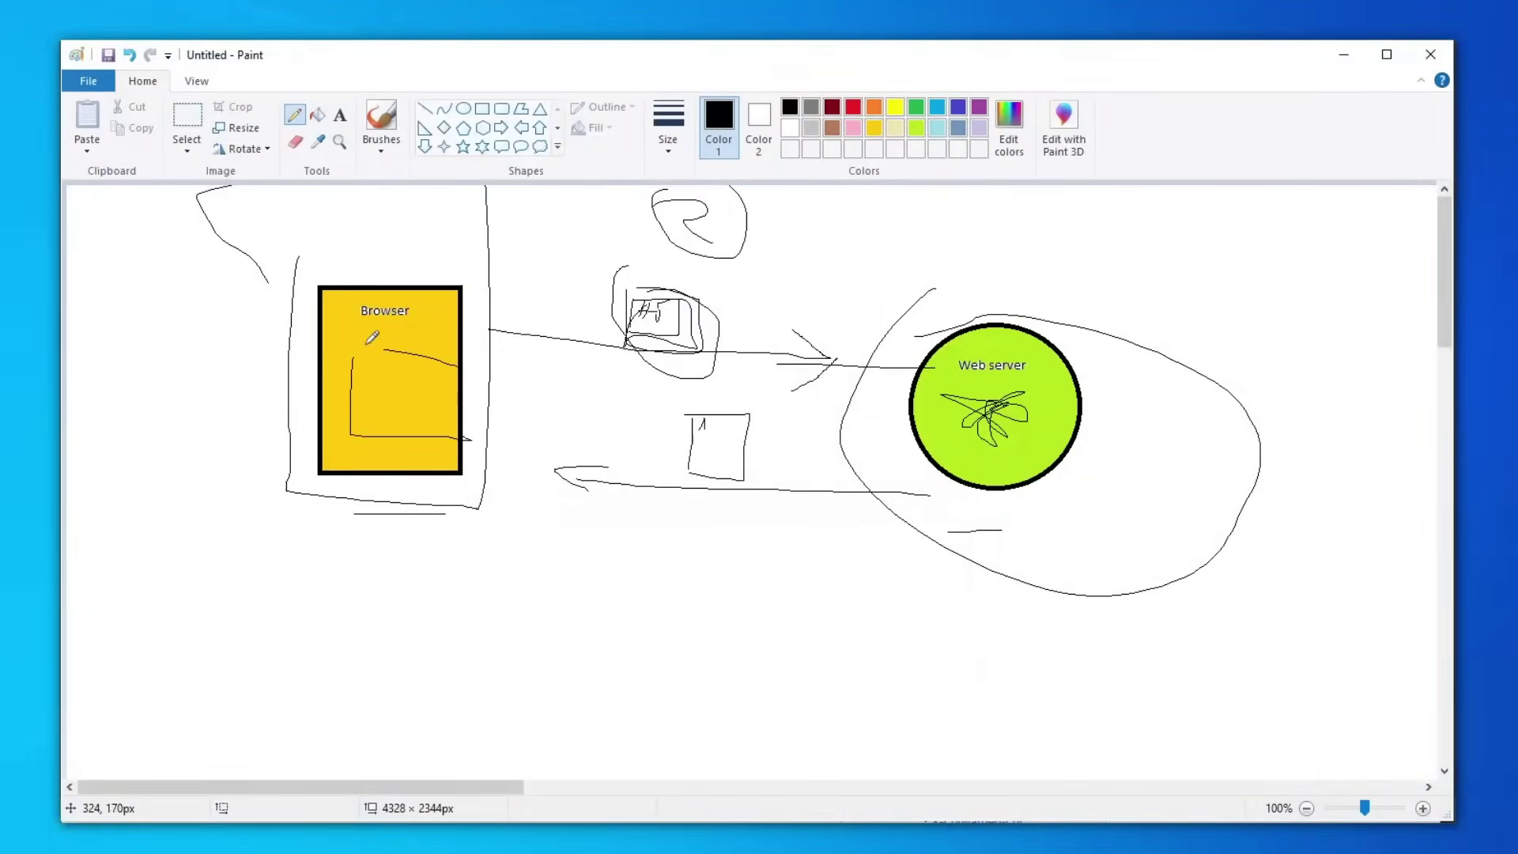
mouse_move(457, 367)
left_mouse_down()
mouse_move(325, 341)
mouse_move(427, 370)
mouse_move(440, 394)
left_mouse_up()
left_click_drag(403, 404, 468, 417)
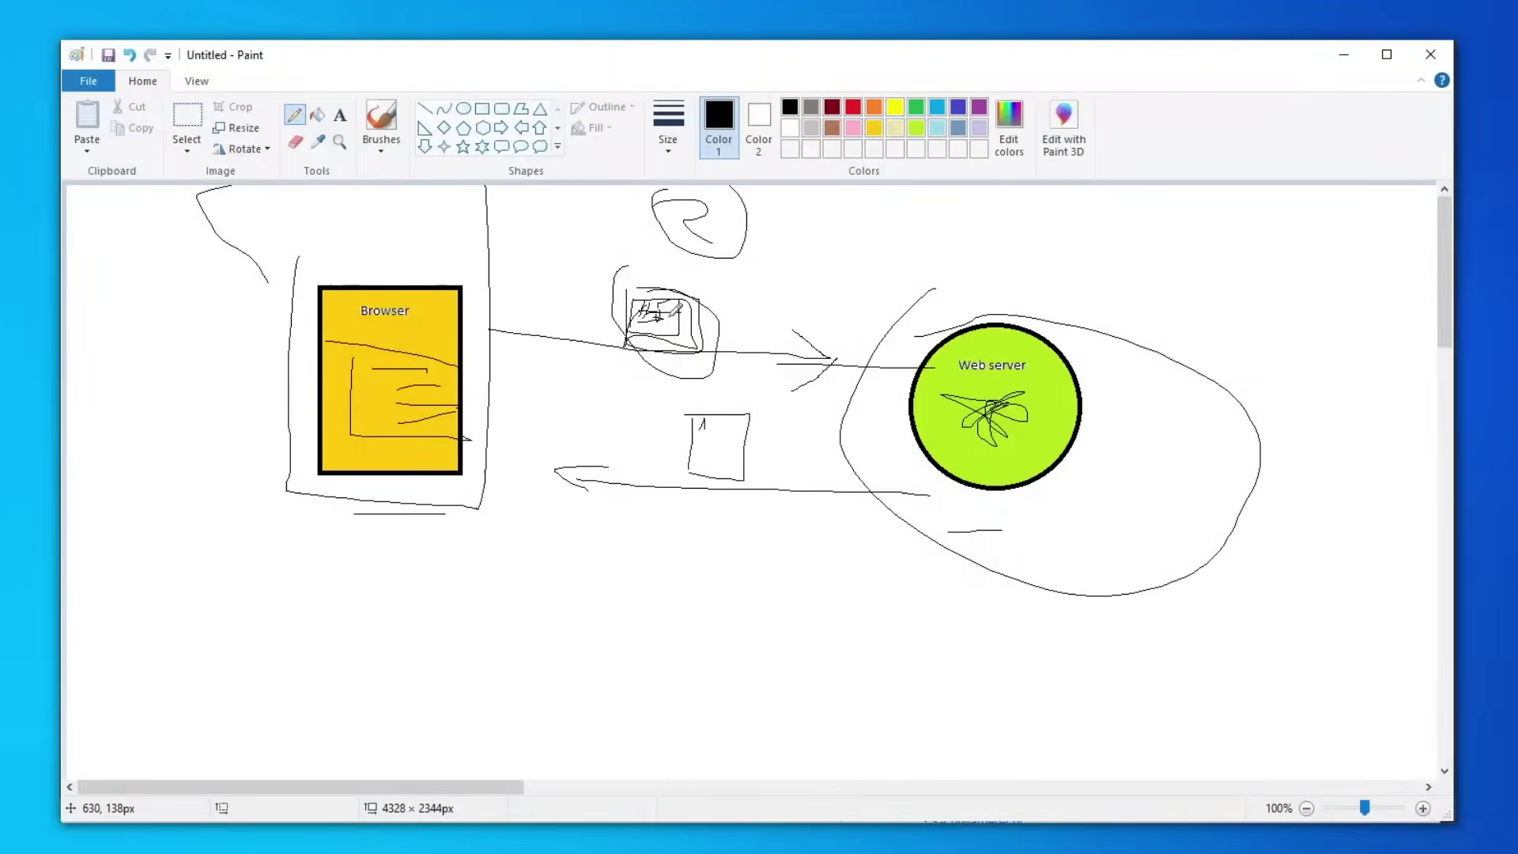
mouse_move(664, 311)
left_mouse_down()
mouse_move(650, 298)
mouse_move(659, 327)
left_mouse_up()
left_click_drag(1038, 421, 1009, 379)
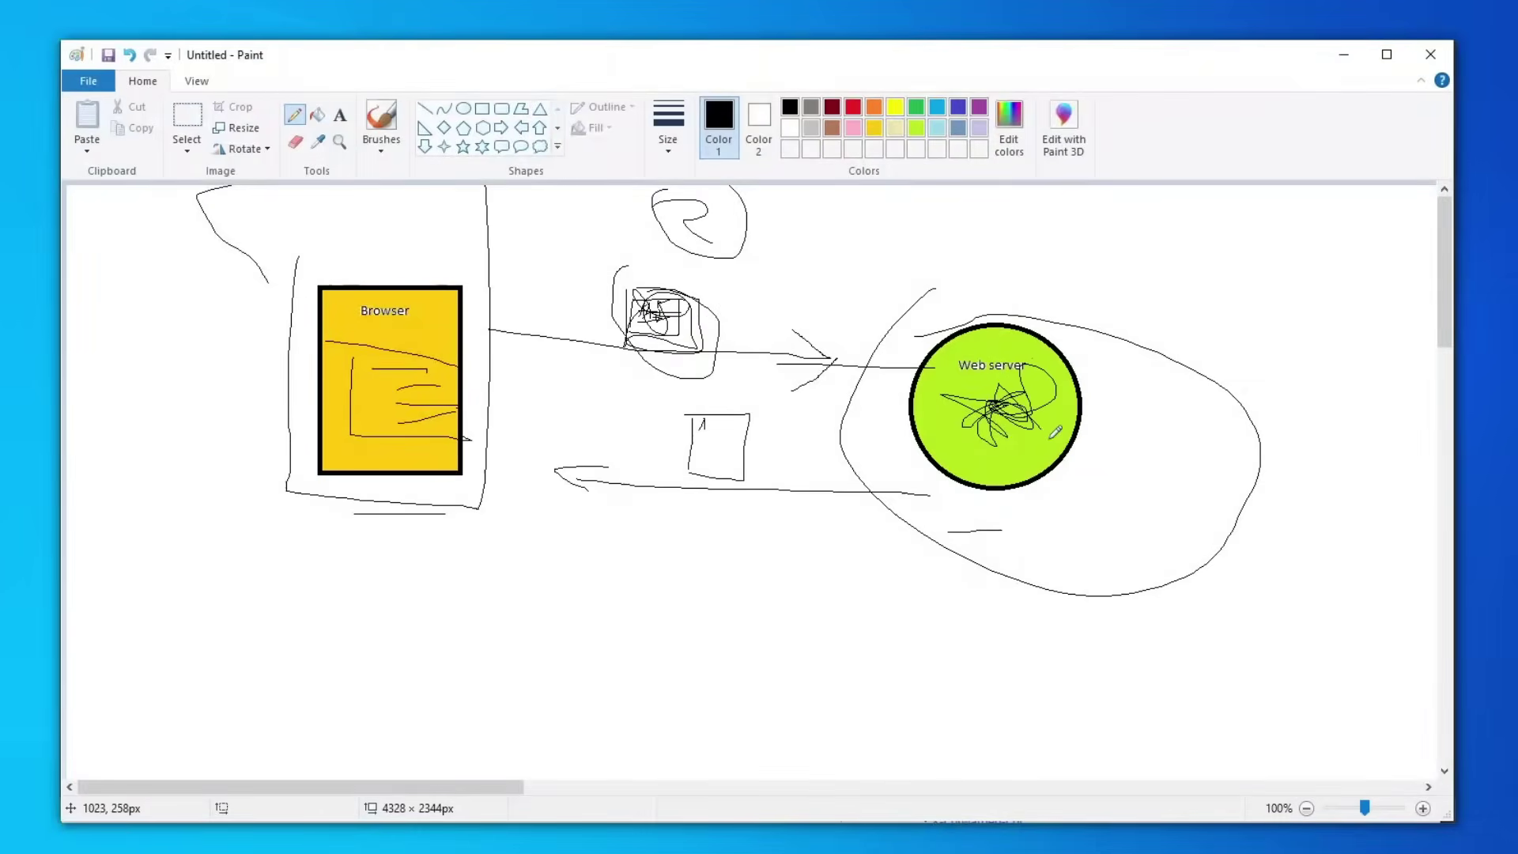
mouse_move(919, 512)
left_mouse_down()
mouse_move(569, 487)
mouse_move(594, 516)
left_mouse_up()
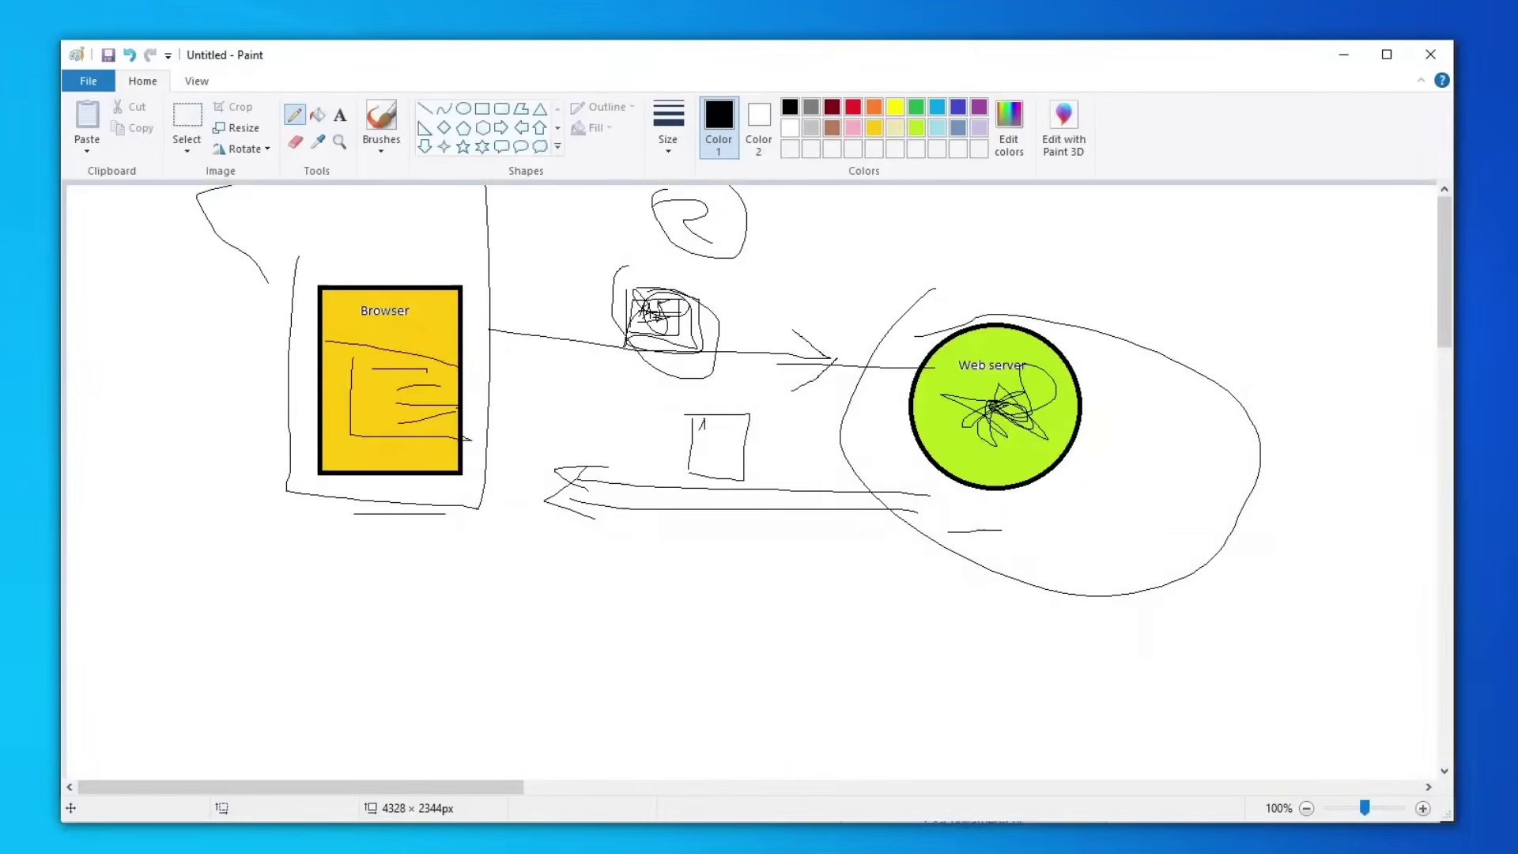
key("alt+Tab")
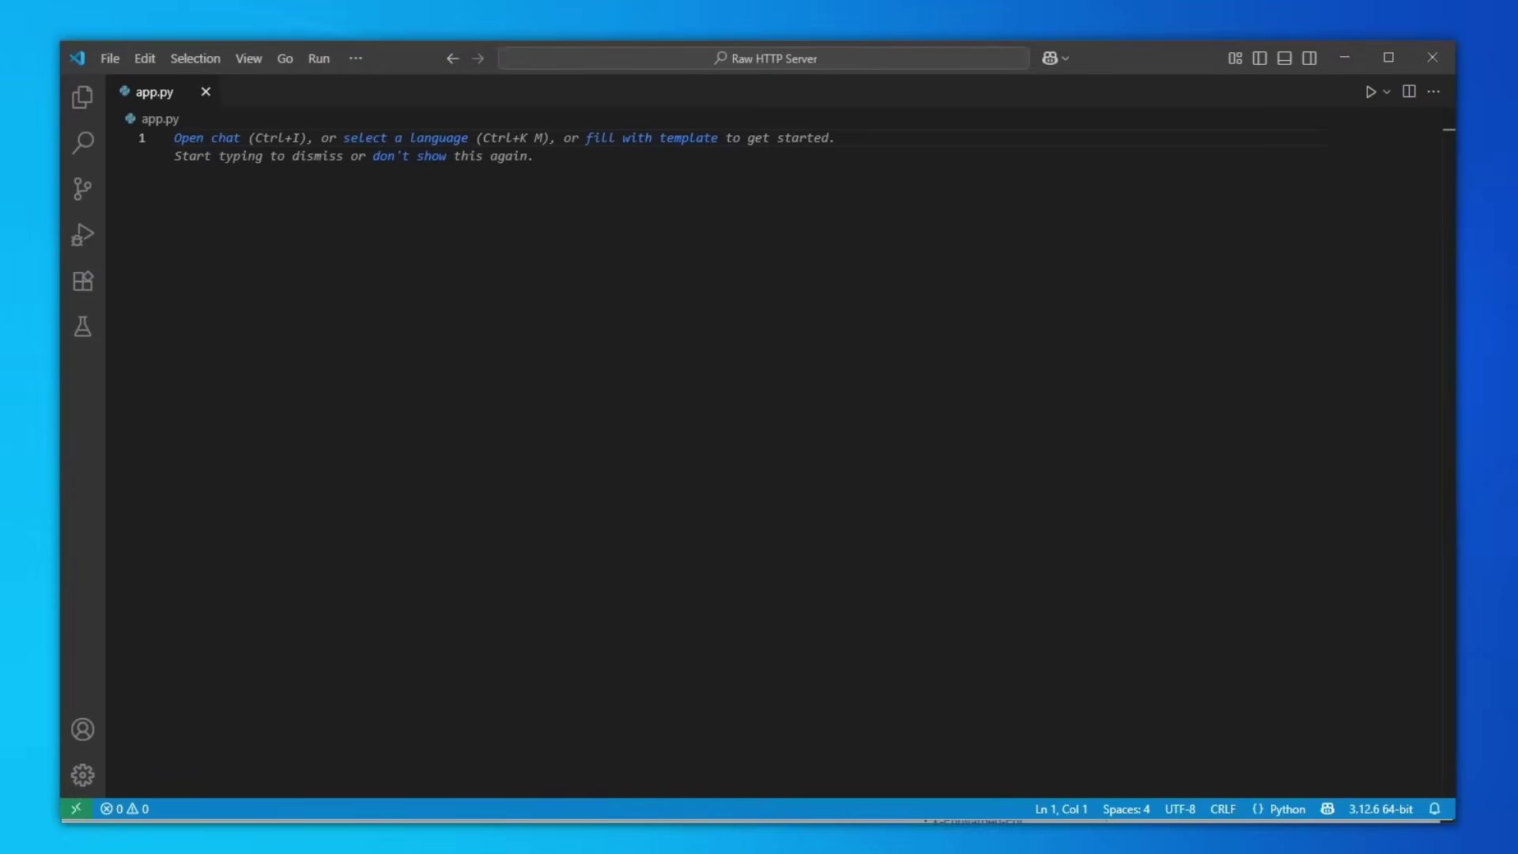
left_click(607, 545)
type("import socket")
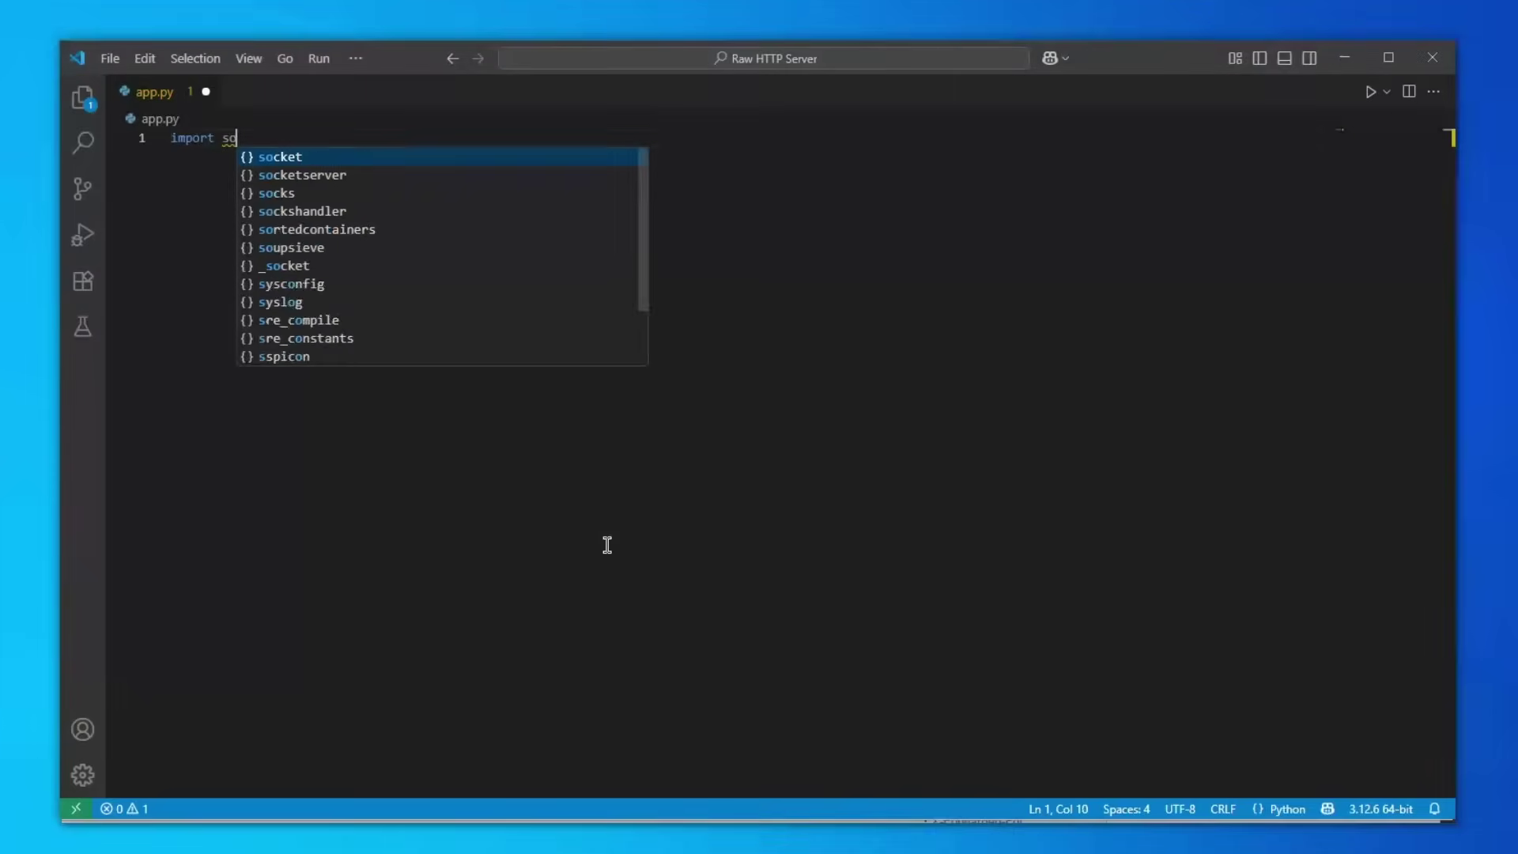
Write import socket, HOST = "127.0.0.1" and PORT = 1337 in app.py and save.
key("Return")
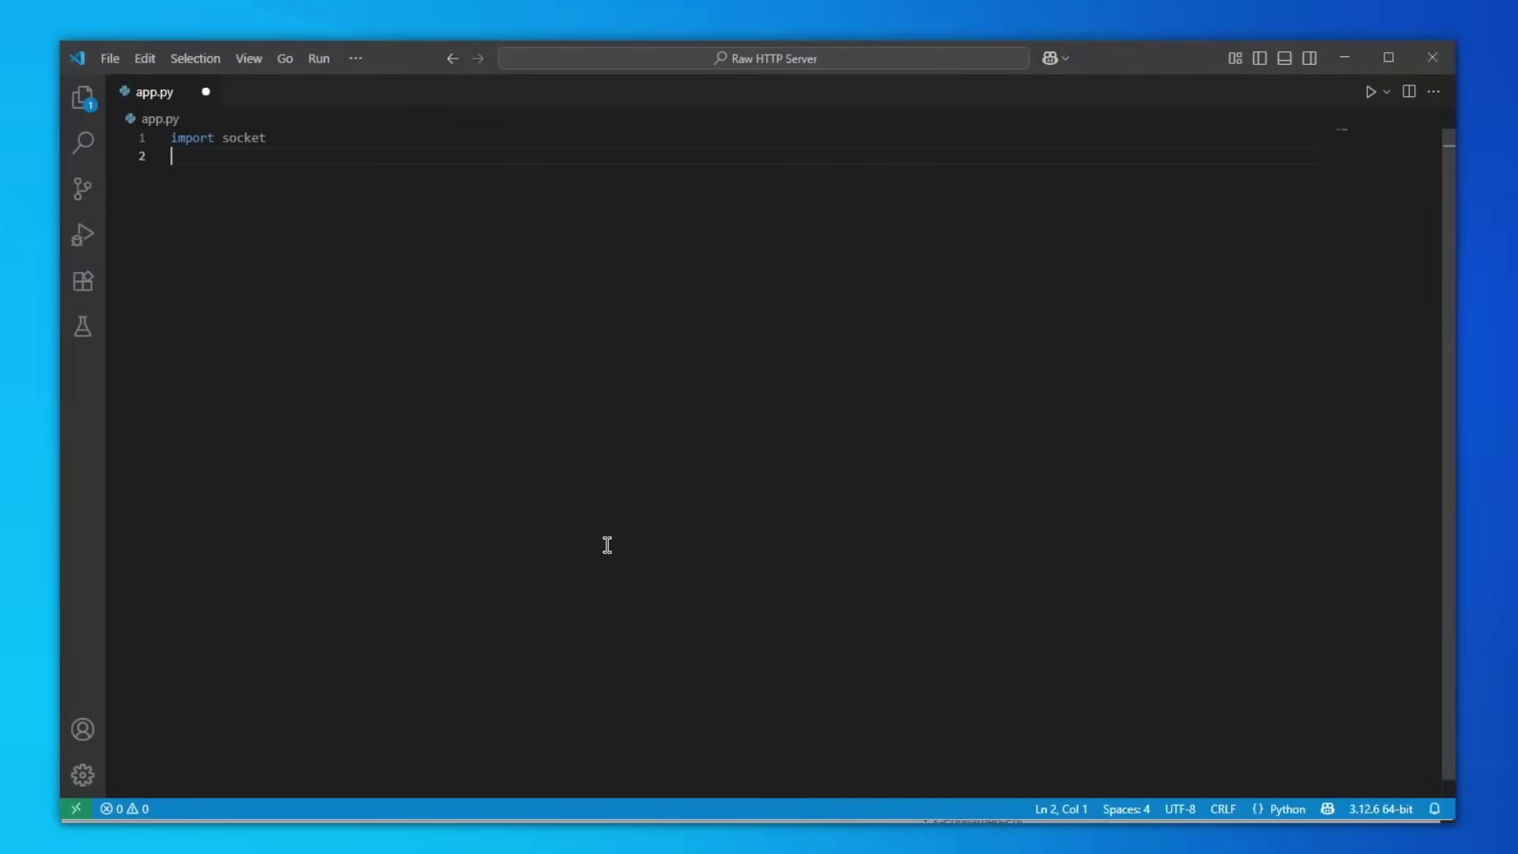
key("ctrl+s")
key("Return")
key("Return")
key("ctrl+s")
key("BackSpace")
key("ctrl+s")
type("H")
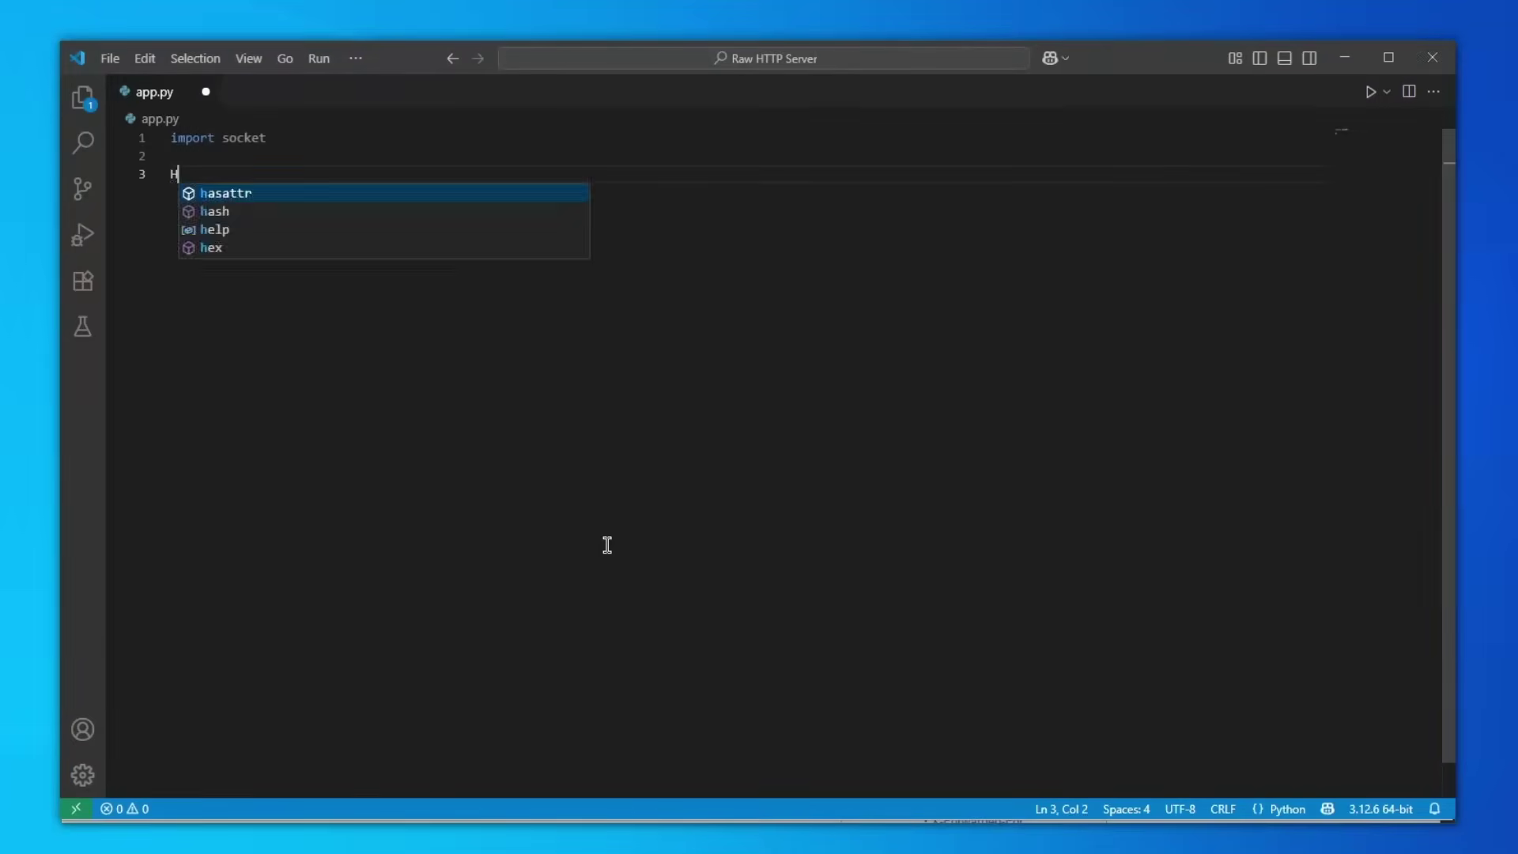
type("OST= \"")
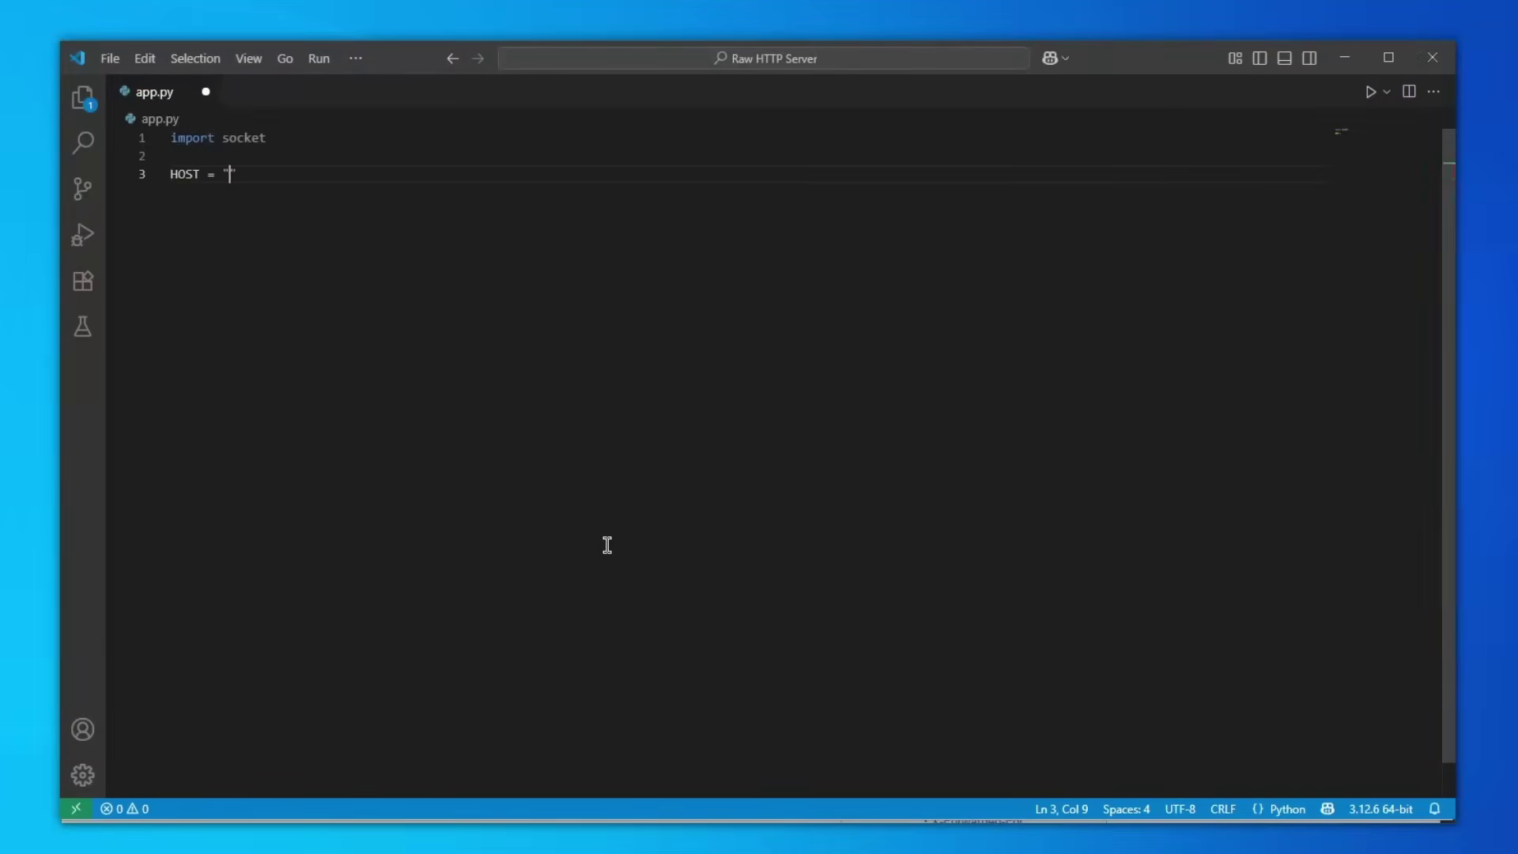
type("172")
key("Return")
type("PORT =")
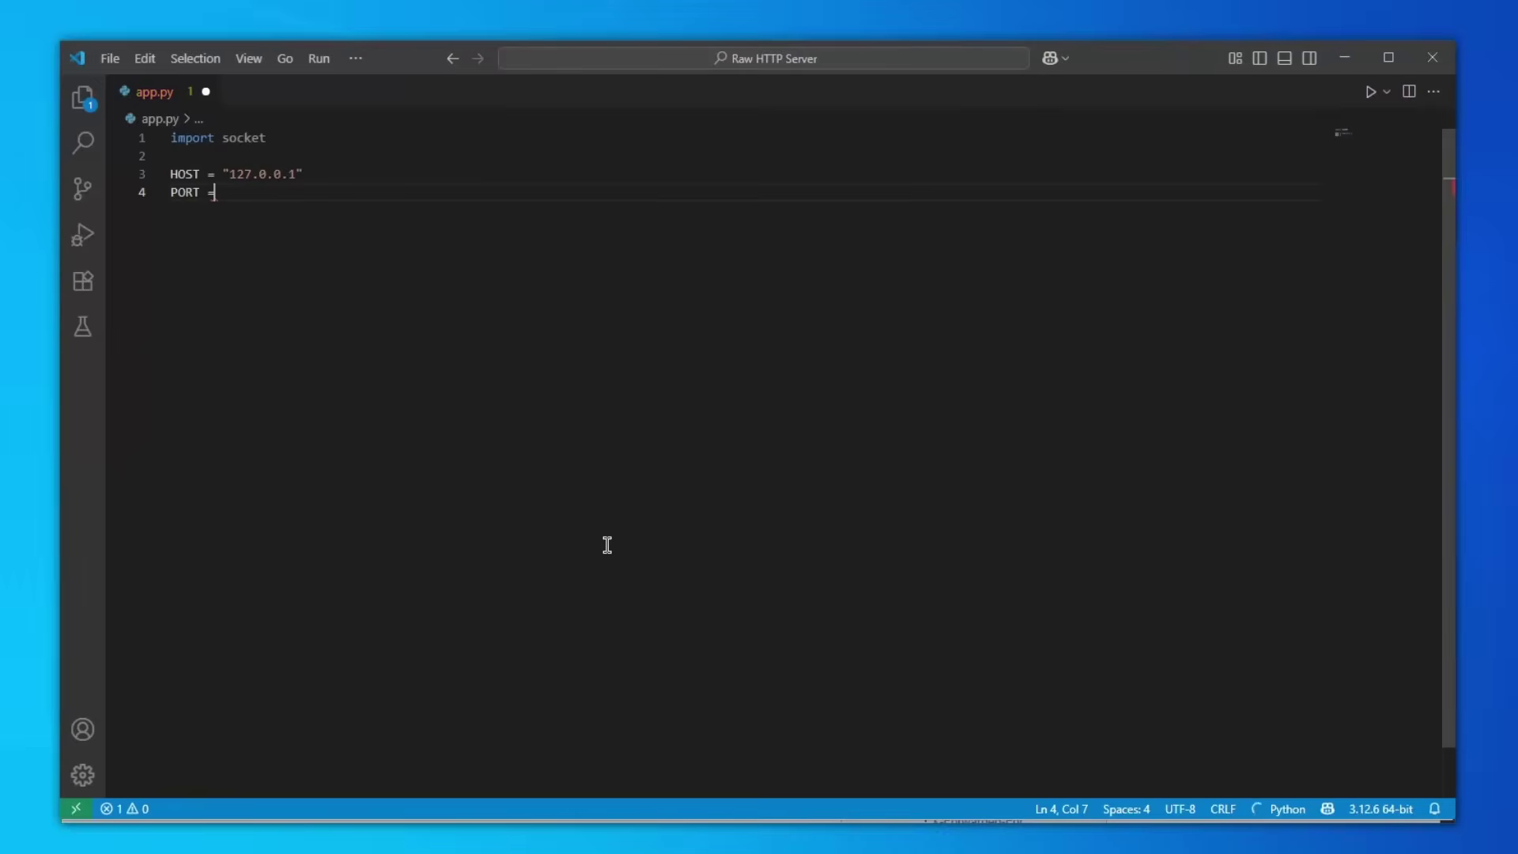
type(" 1337")
key("Return")
key("Return")
key("ctrl+s")
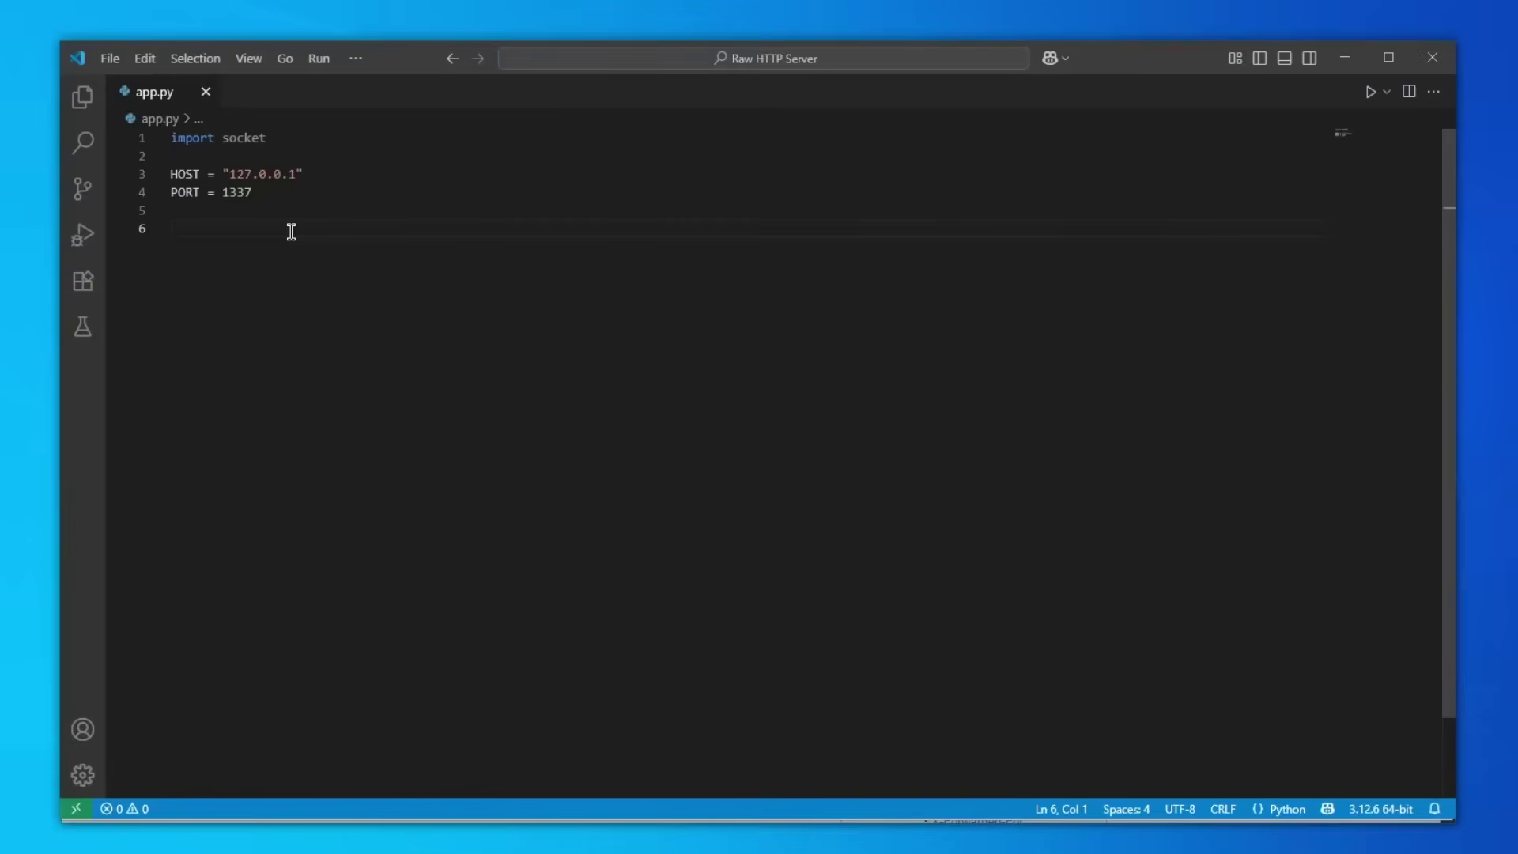
Paste the TCP socket creation line on line 6 and save.
type("s = socket.socket(socket.AF_INET, socket.SOCK_STREAM)")
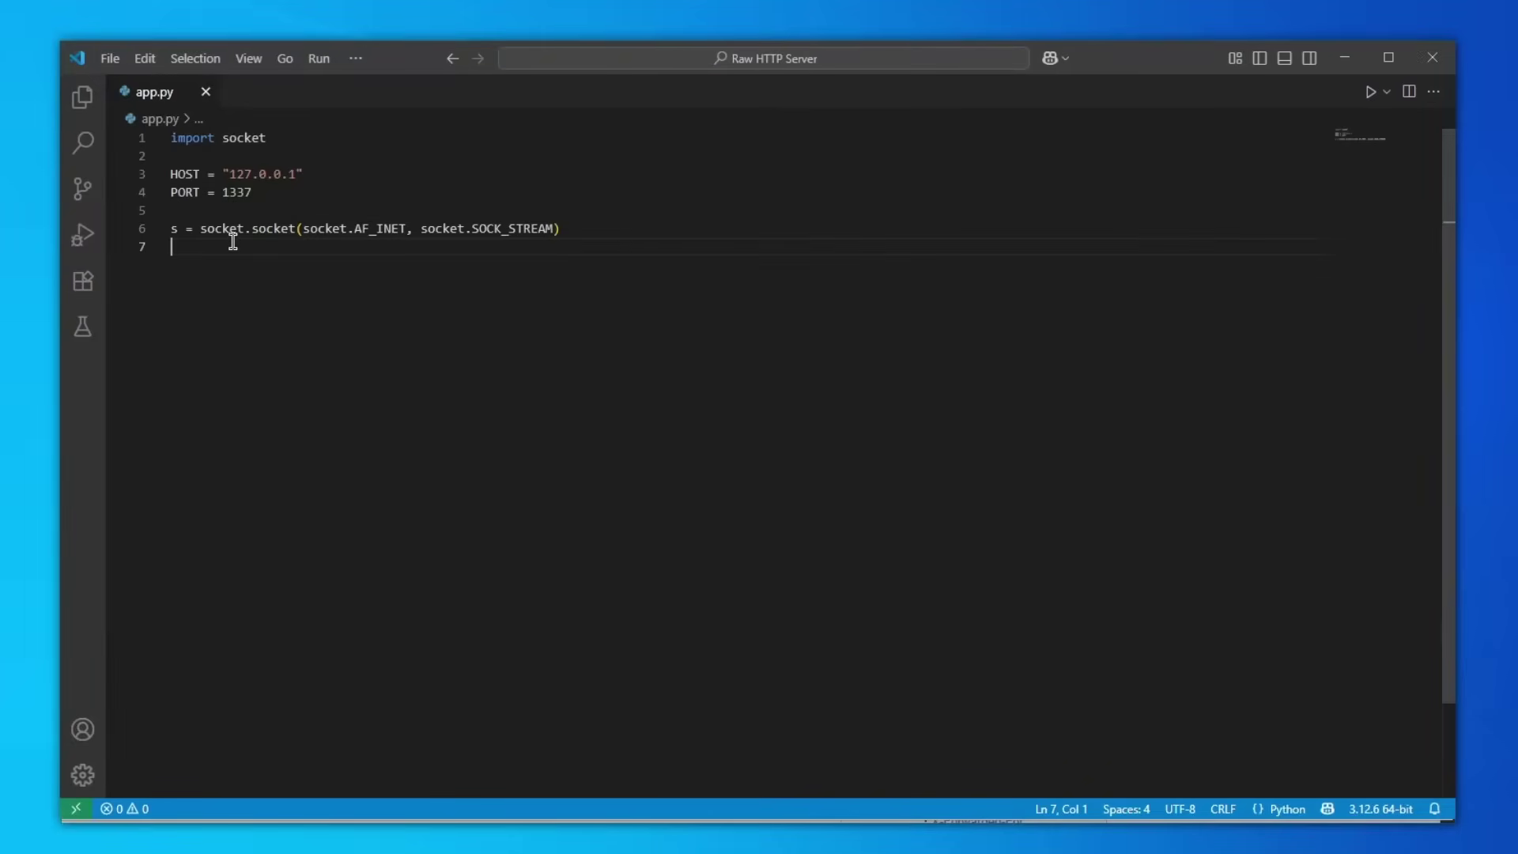
double_click(221, 229)
left_click_drag(320, 229, 557, 228)
left_click(553, 260)
key("Return")
key("ctrl+s")
type("s.b")
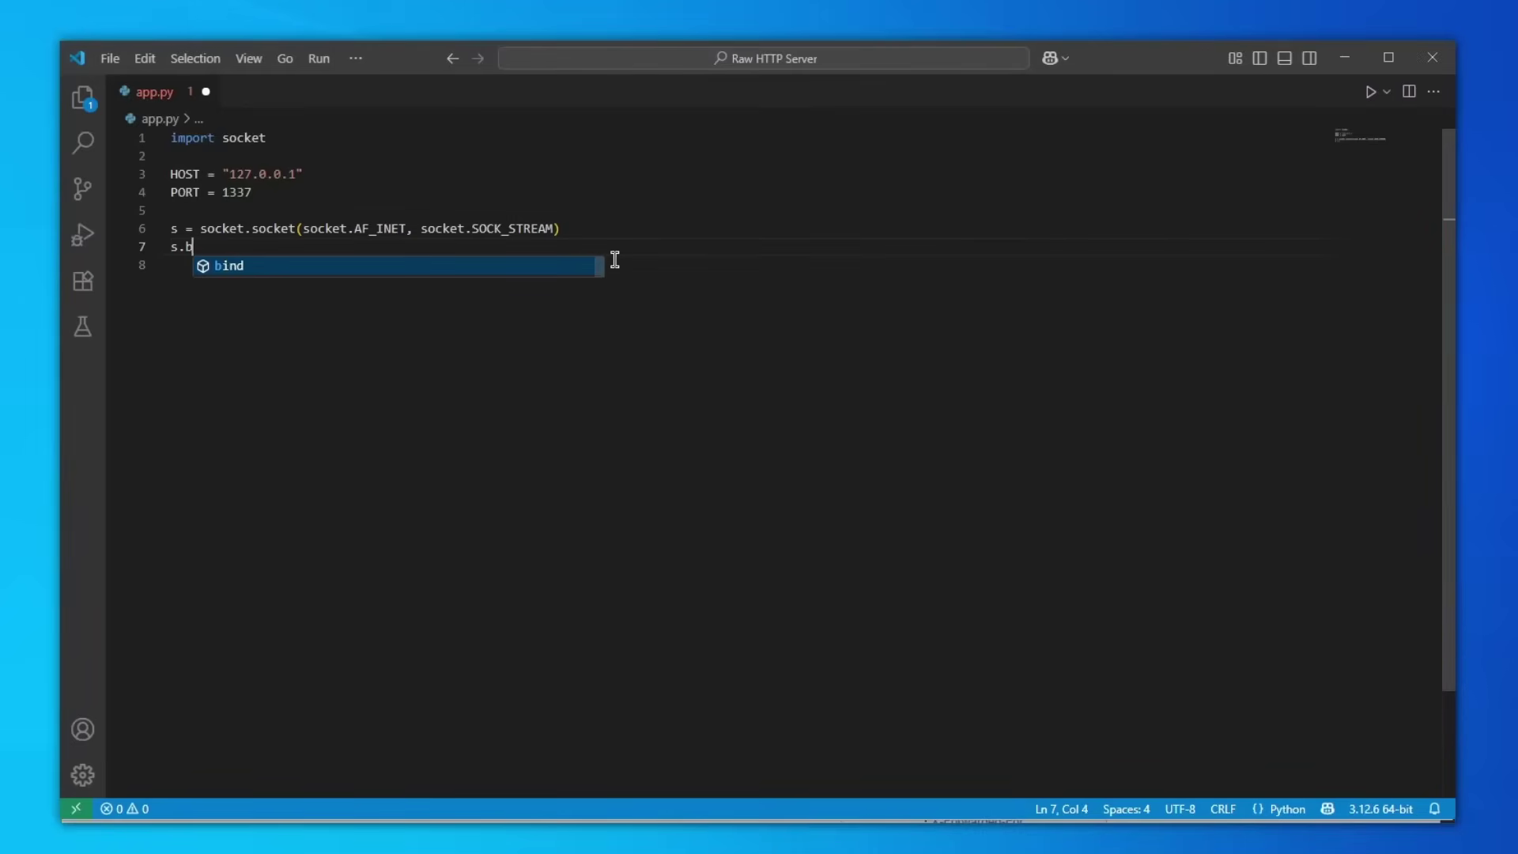
type("ind((")
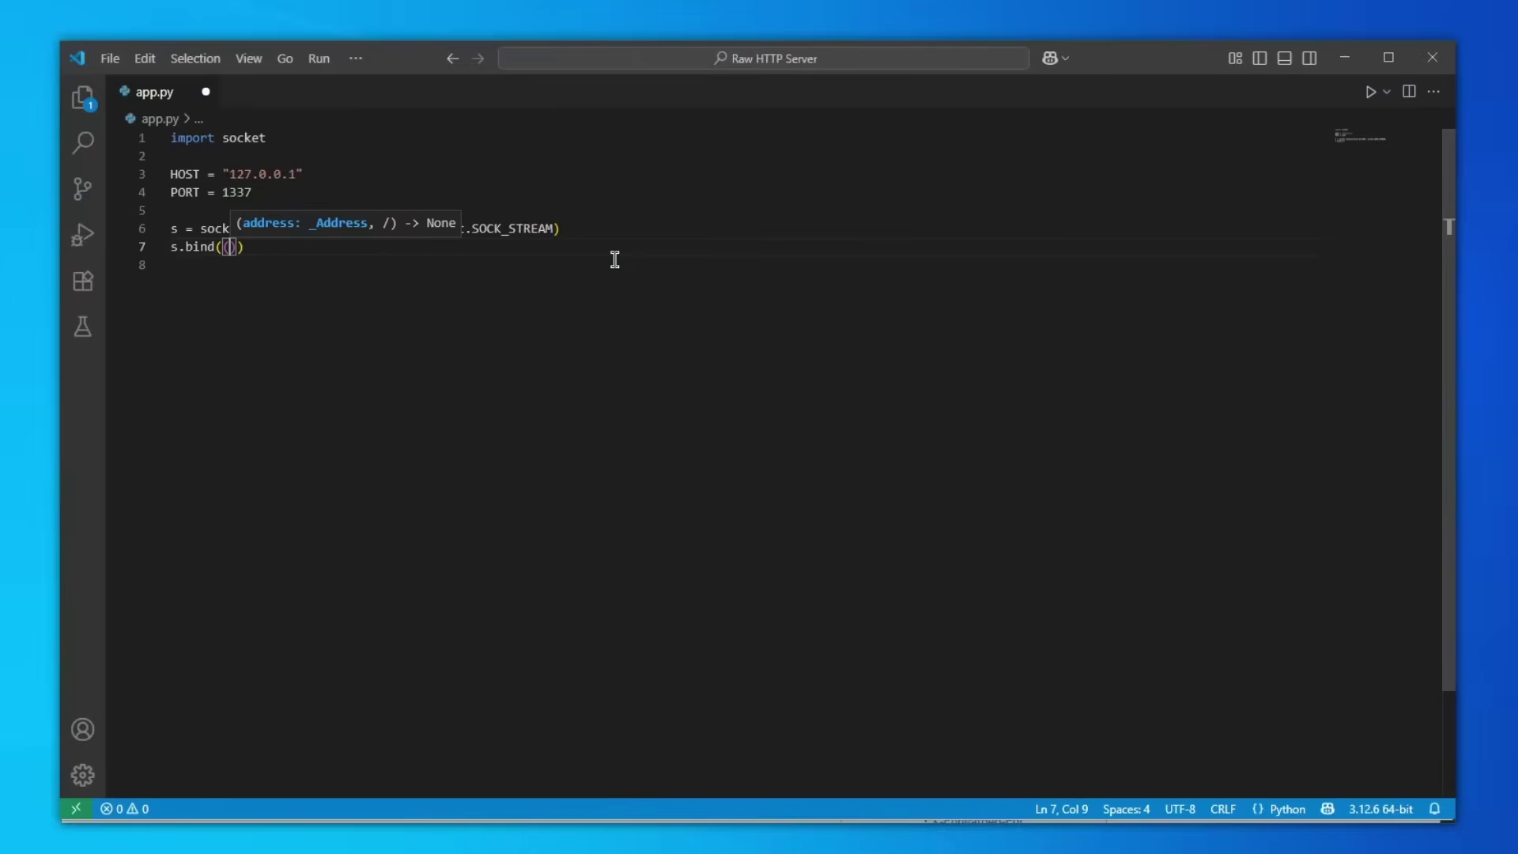
type("HOST")
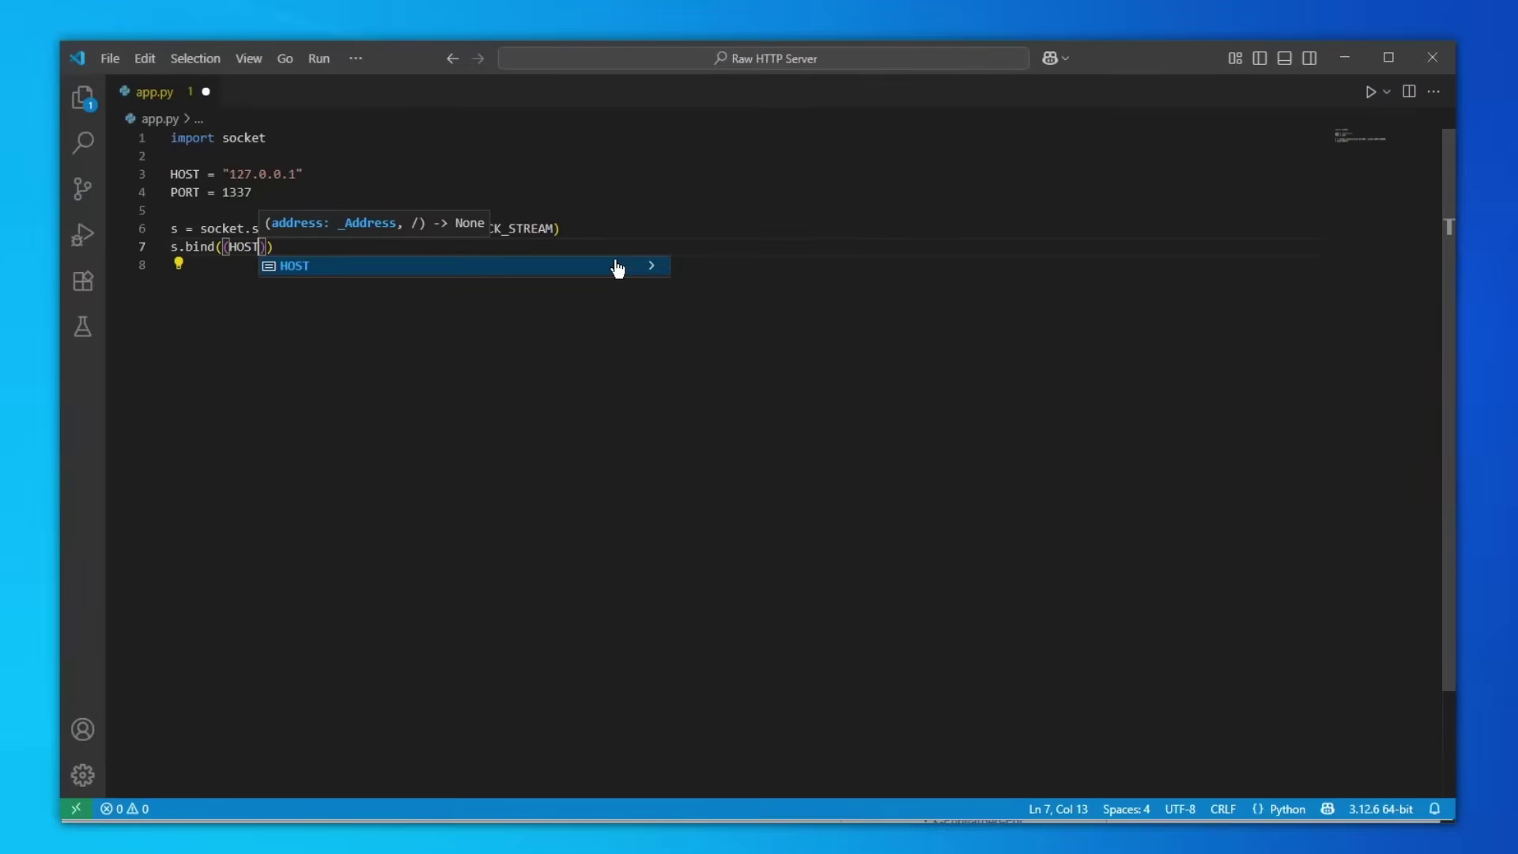
type(", PORT")
Add s.bind((HOST, PORT)) and s.listen() below it and save.
key("End")
key("Return")
key("Return")
key("ctrl+s")
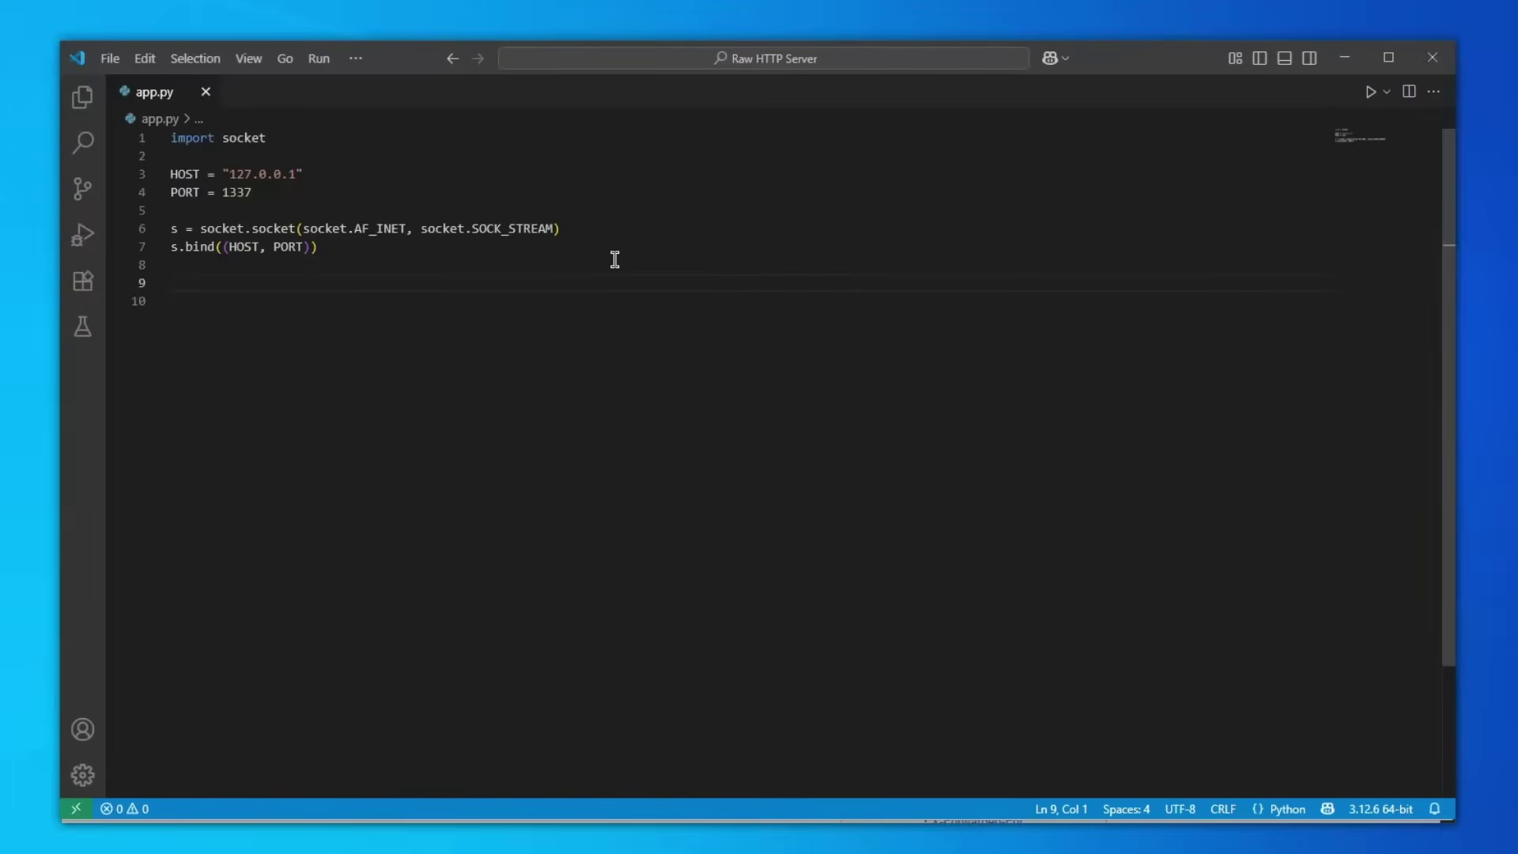
type("s.l")
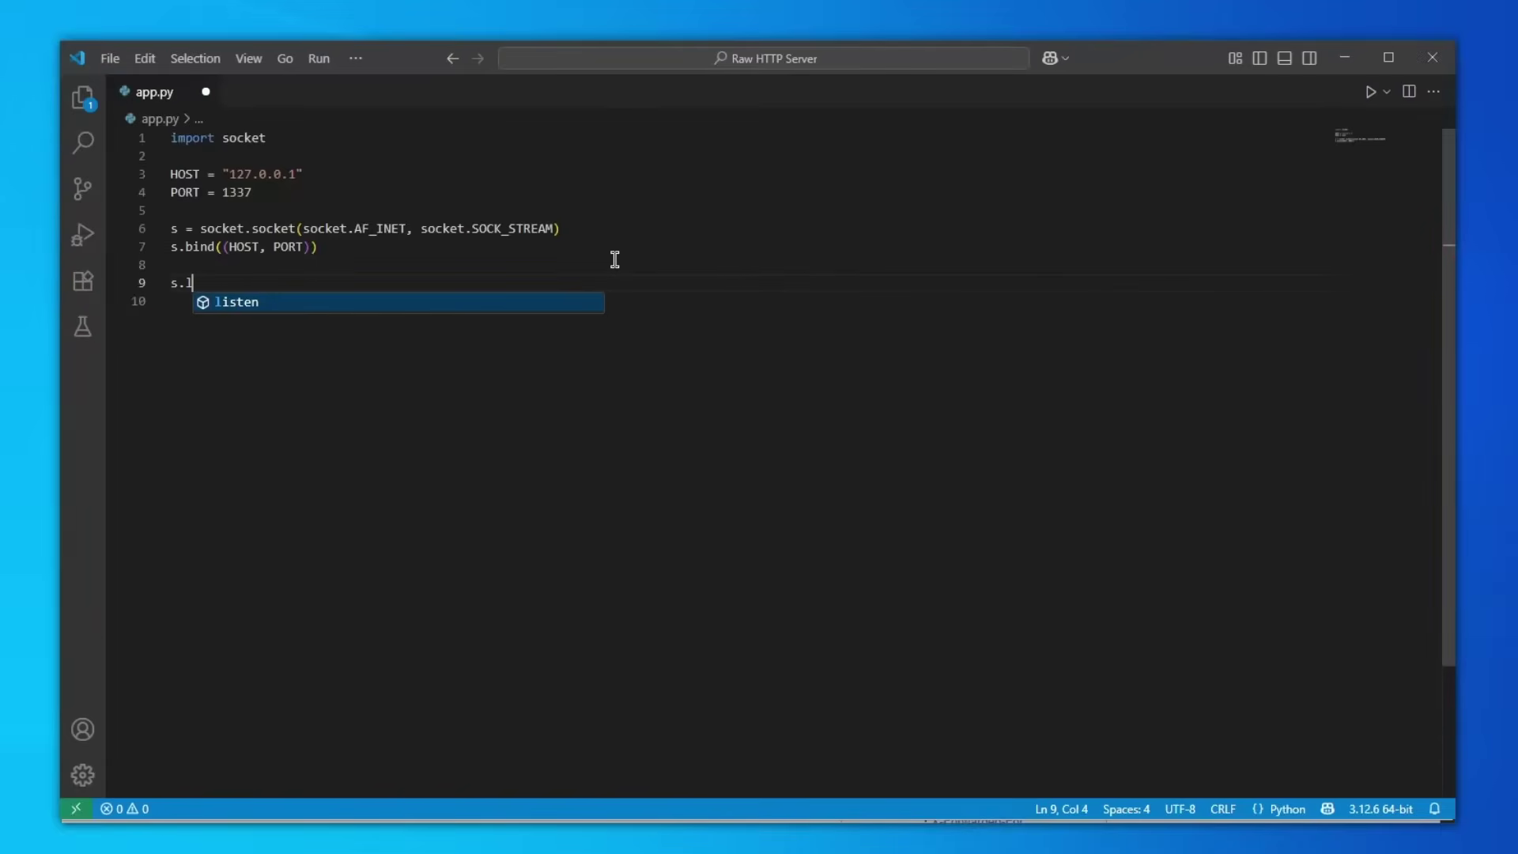
type("isten(")
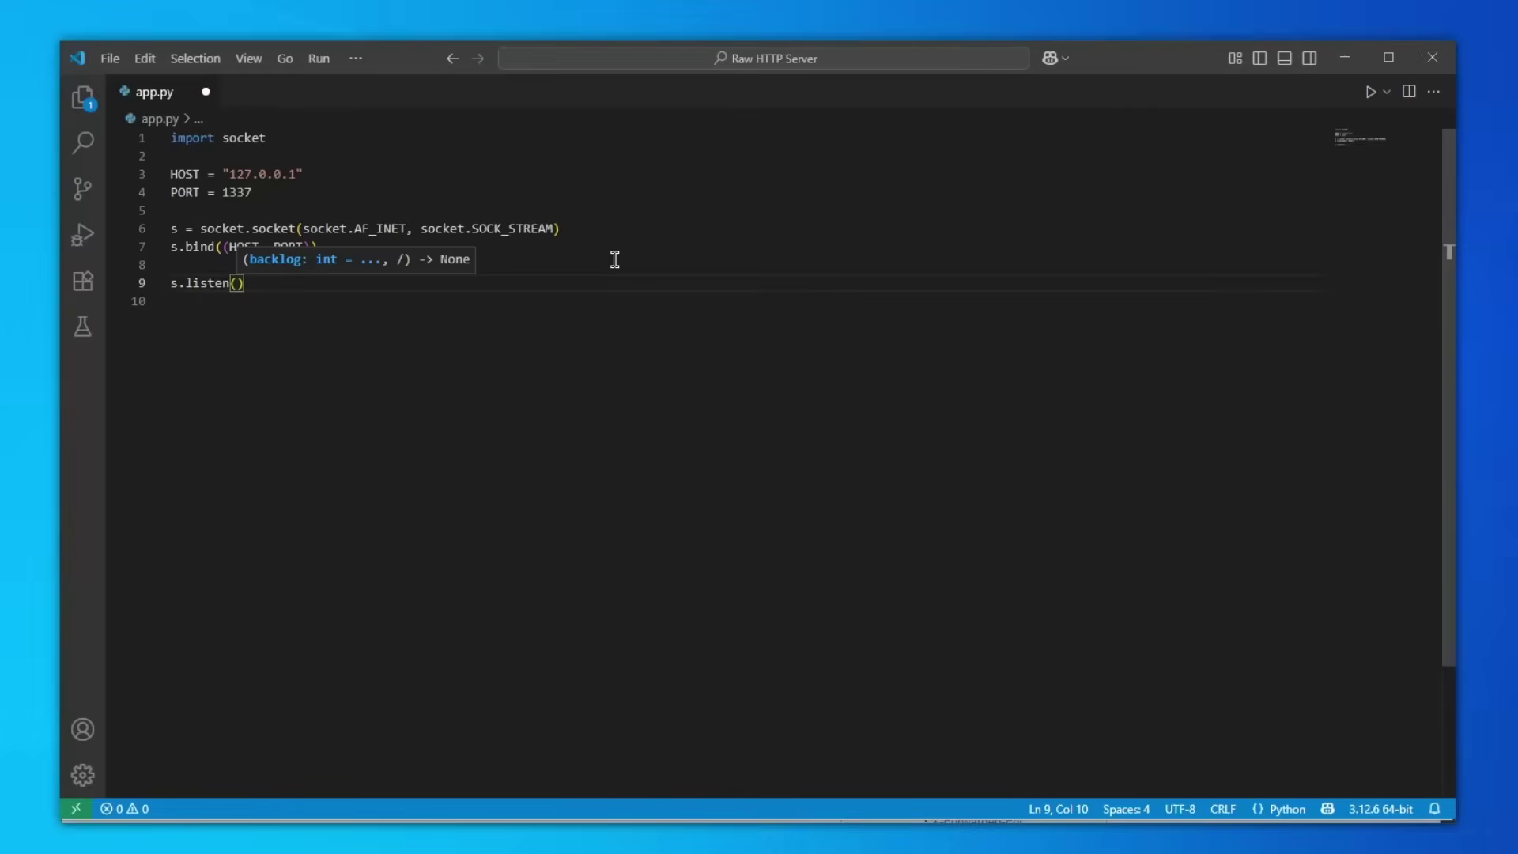
key("End")
key("Return")
key("Return")
key("ctrl+s")
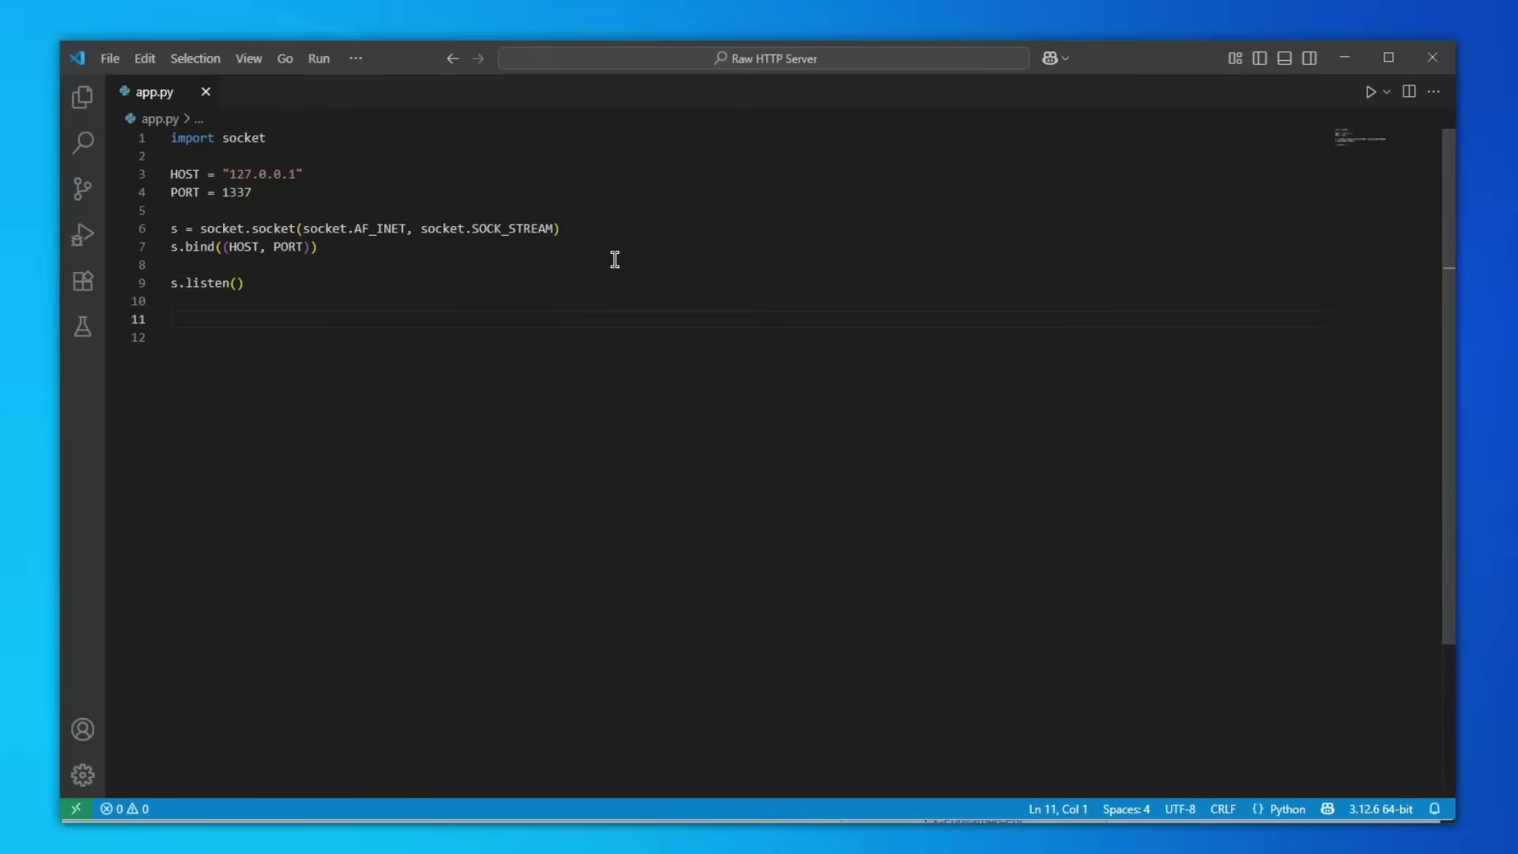
type("while T")
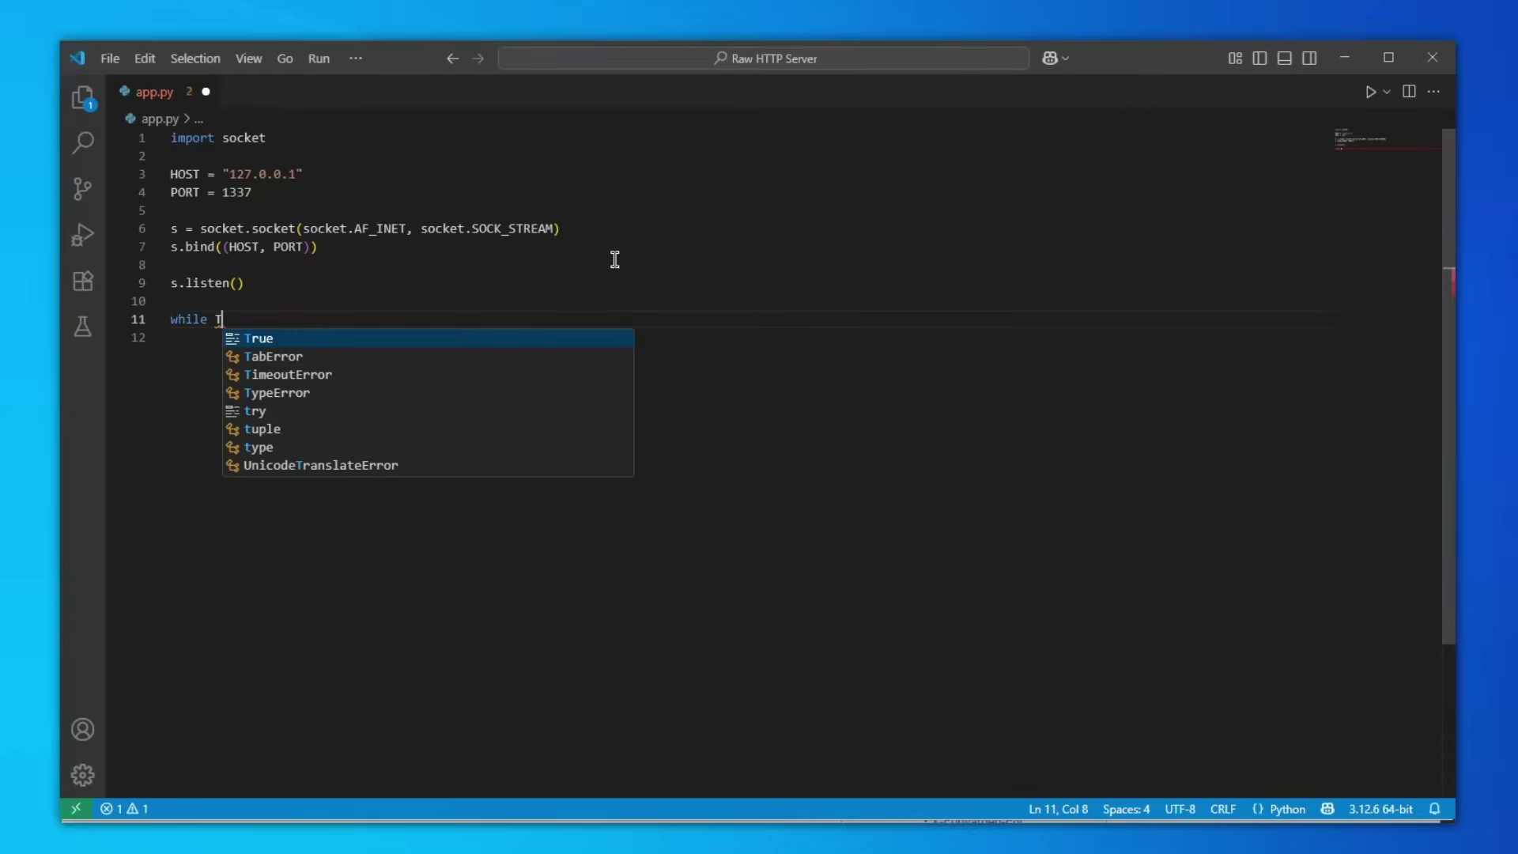
type("rue:")
Write a while True loop with conn, addr = s.accept() and print(conn.recv(1024)), saved.
key("Return")
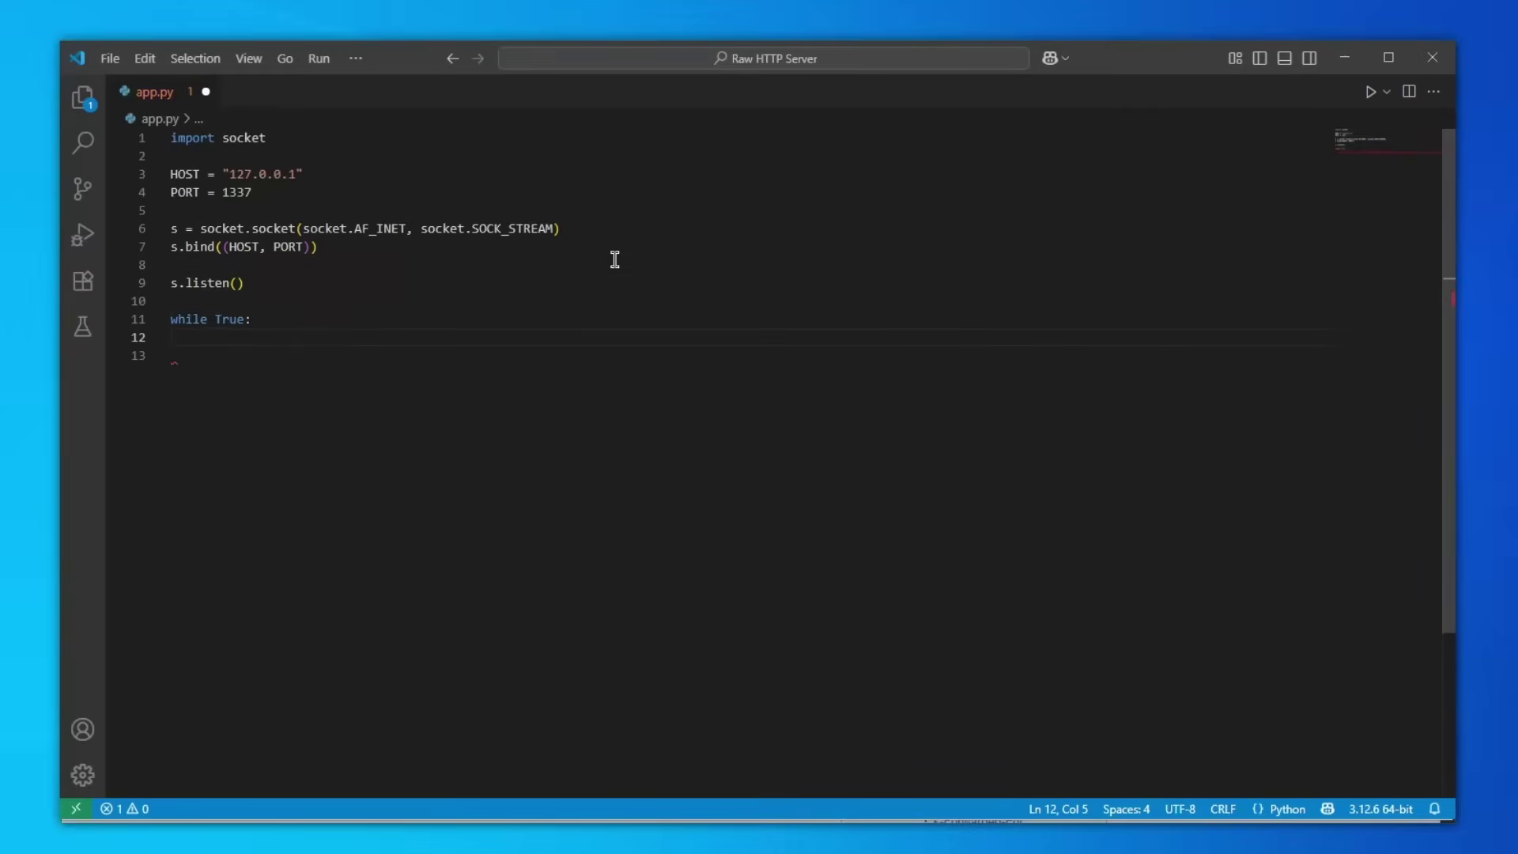
type("conn")
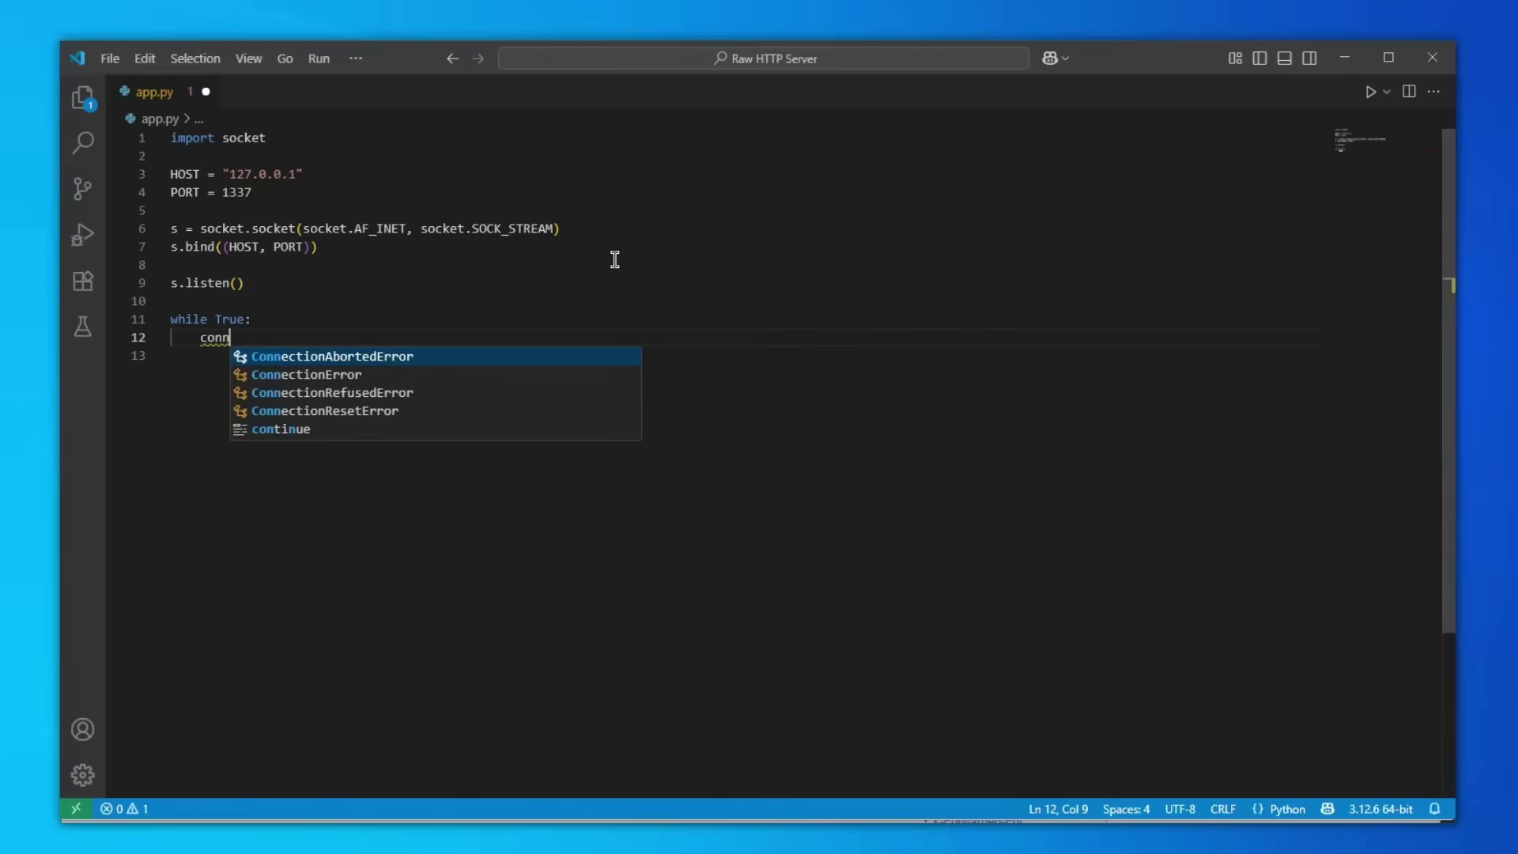
type(", addr")
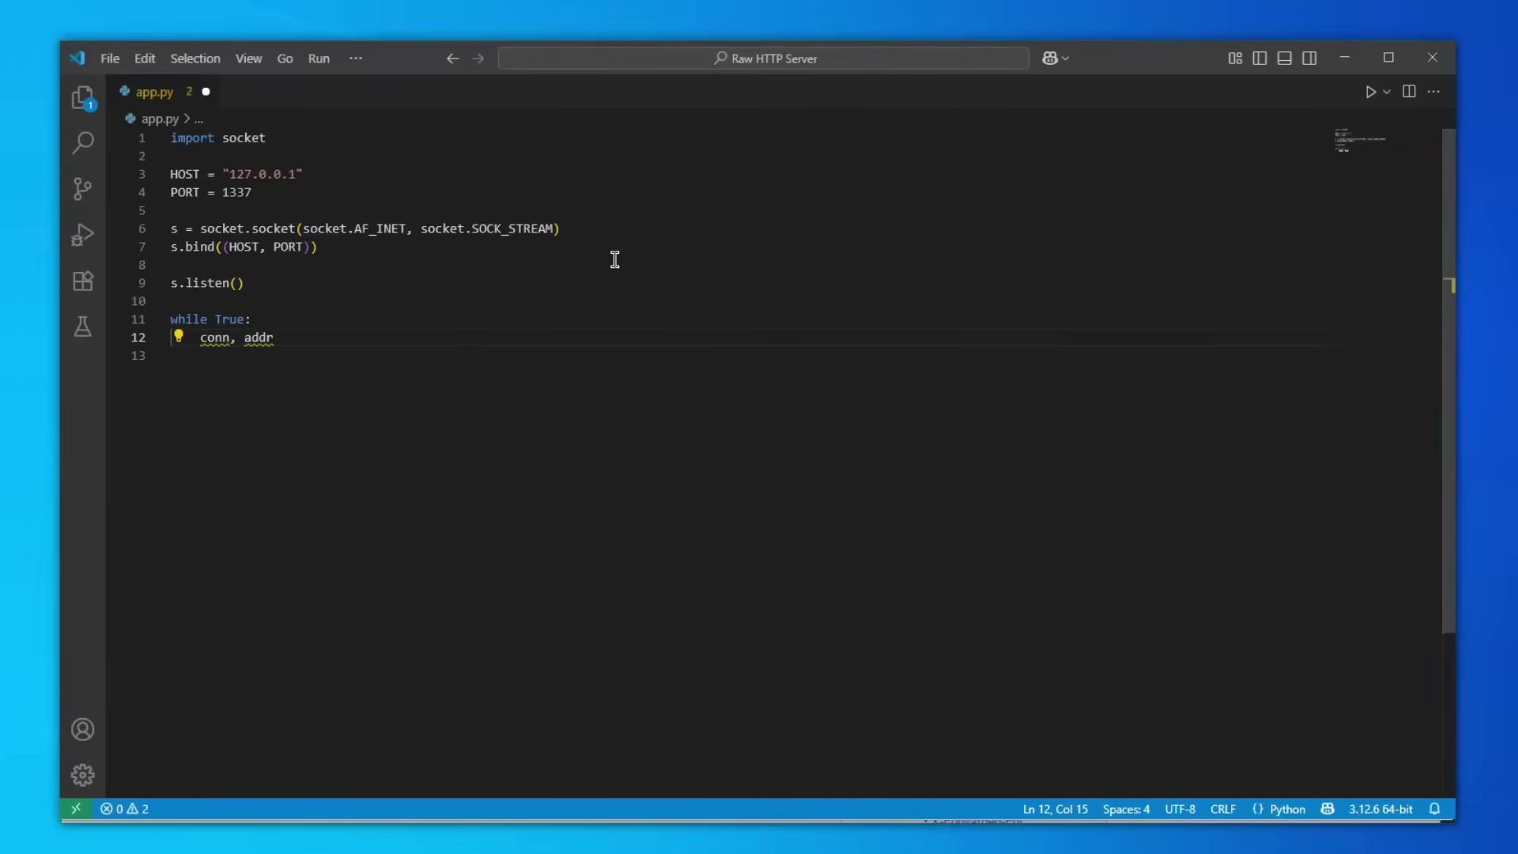
double_click(214, 338)
double_click(264, 339)
type("= s")
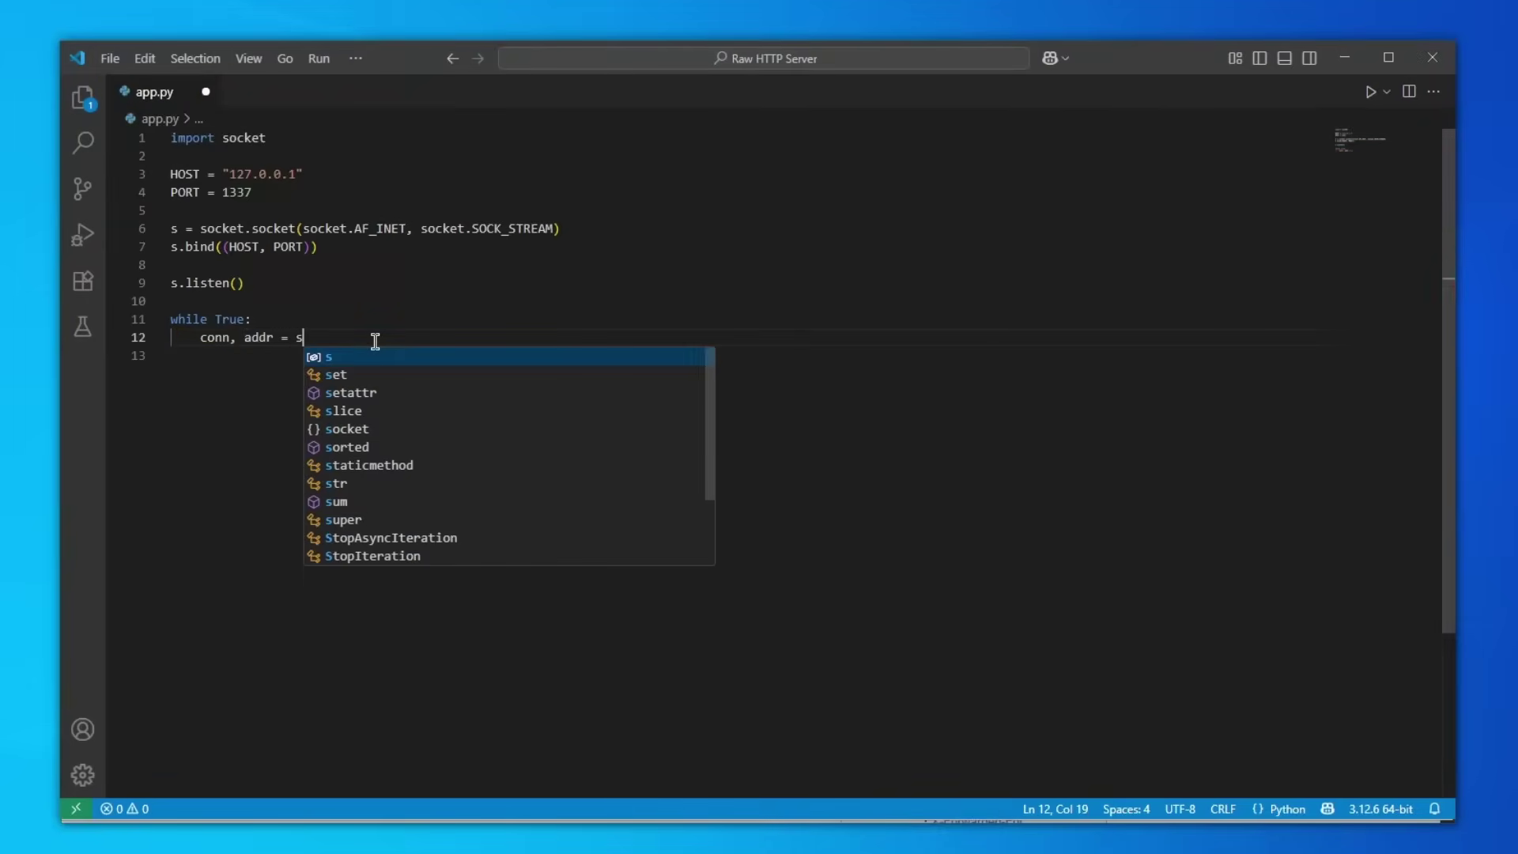
type(".accept()")
key("Return")
key("ctrl+s")
type("pr")
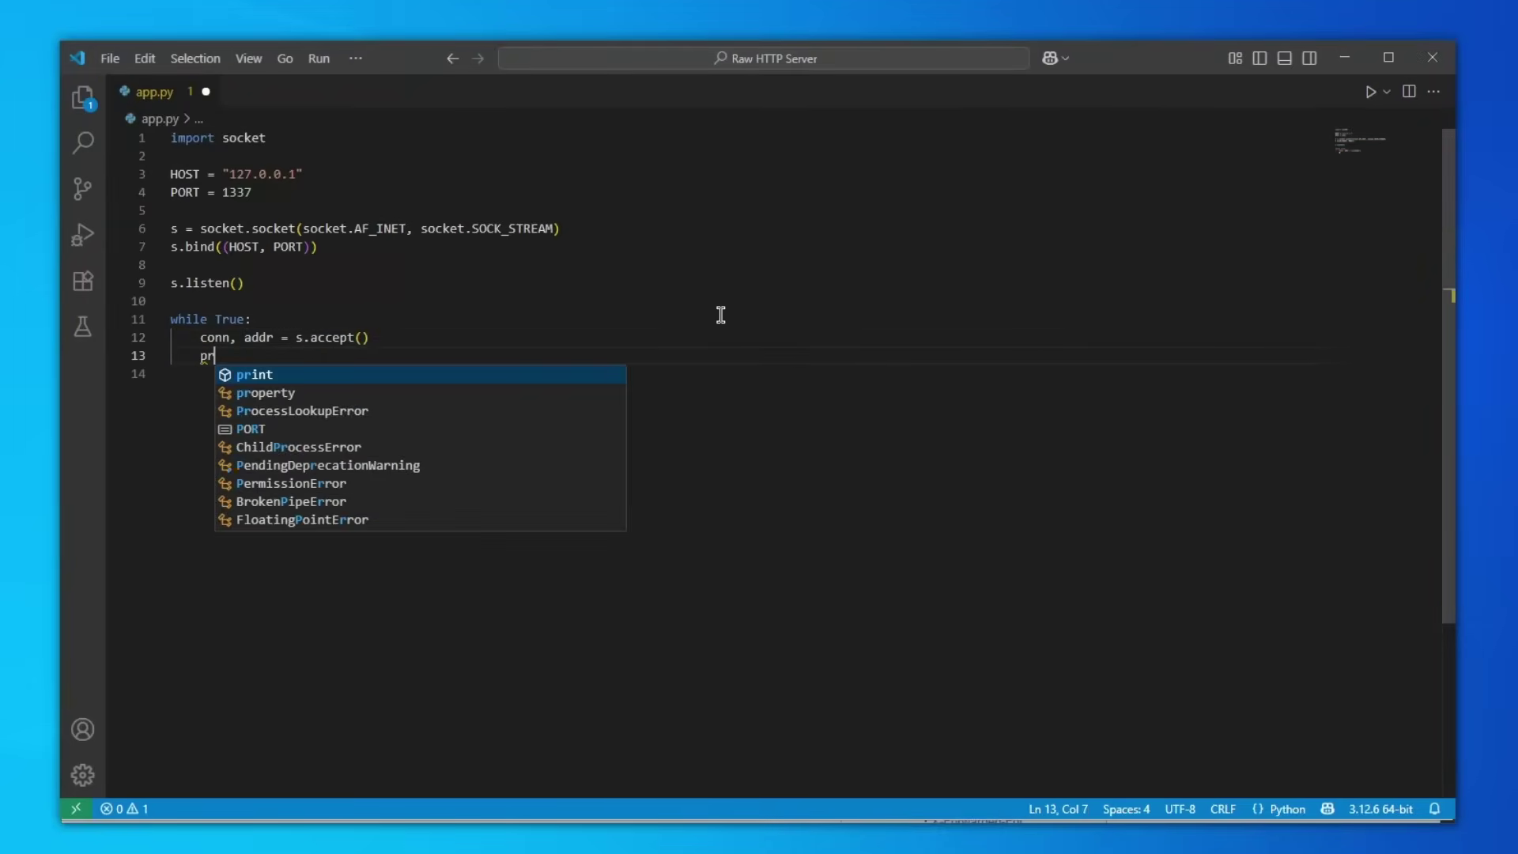
type("int(conn.re")
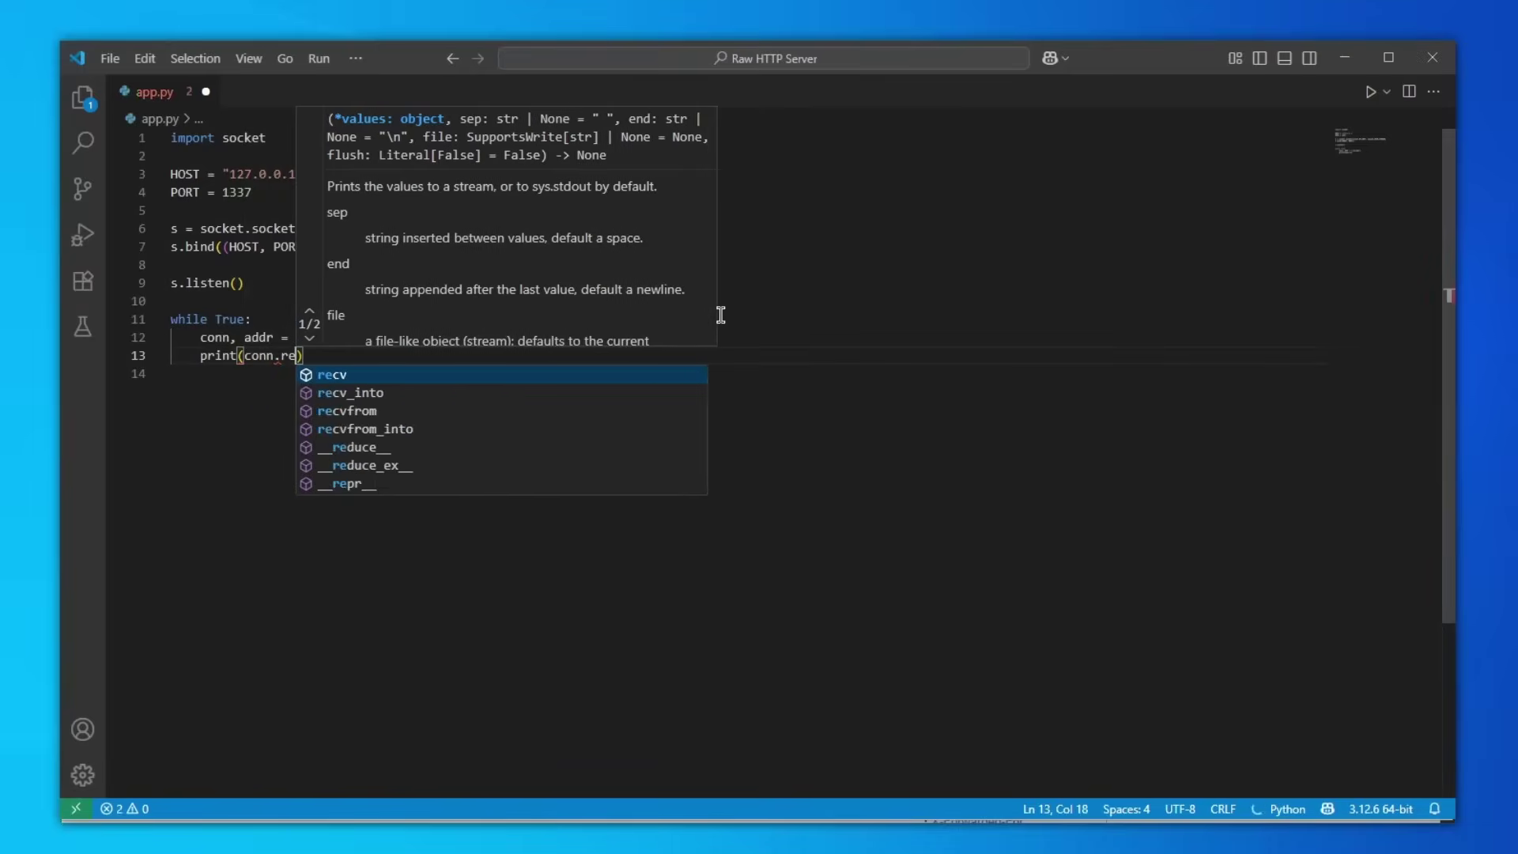
type("ch")
type("(")
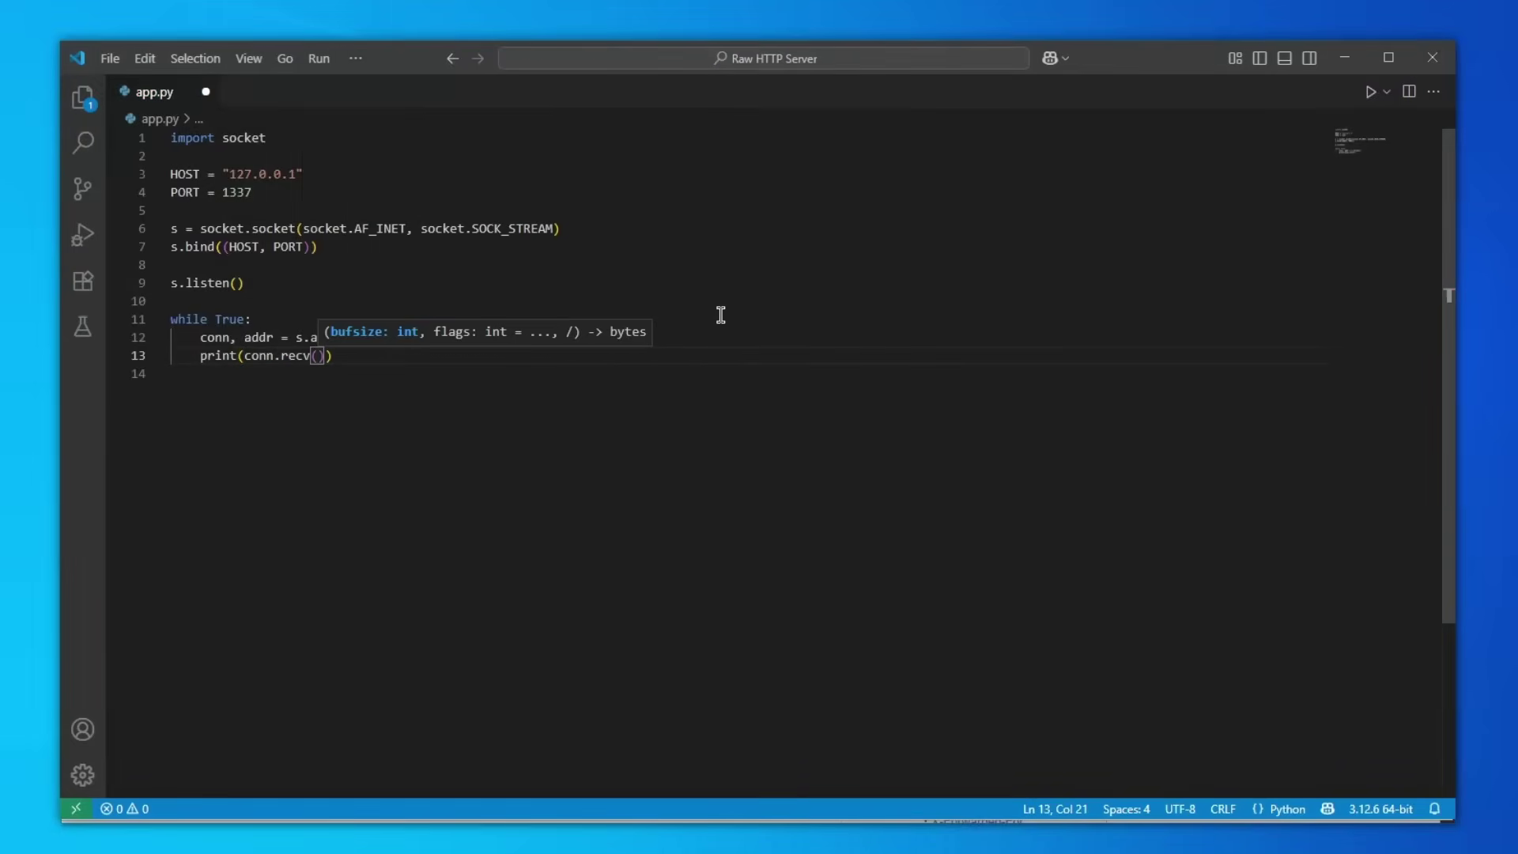
type("10")
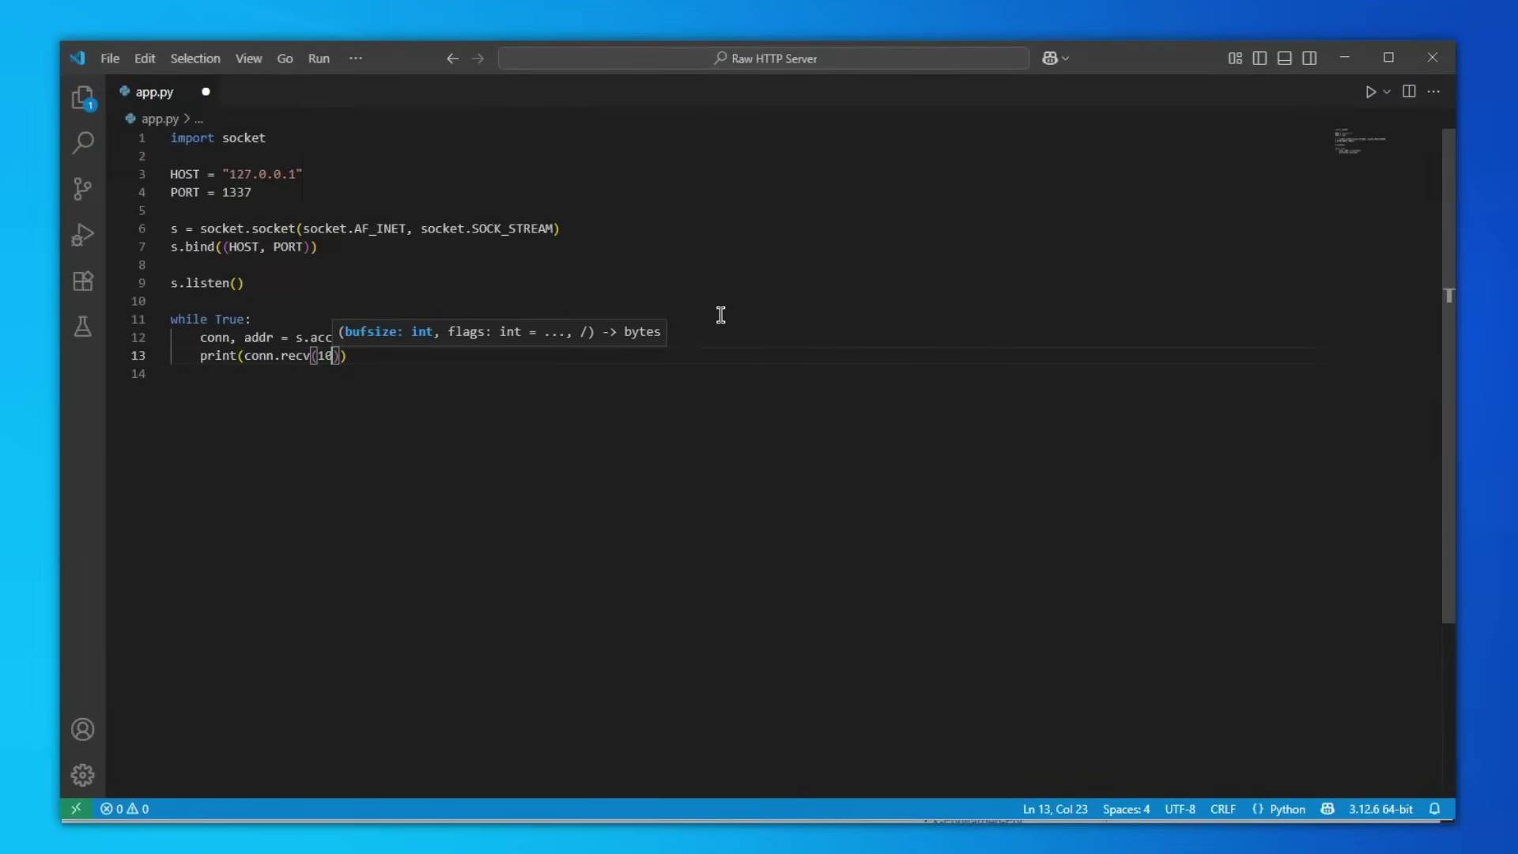
type("24")
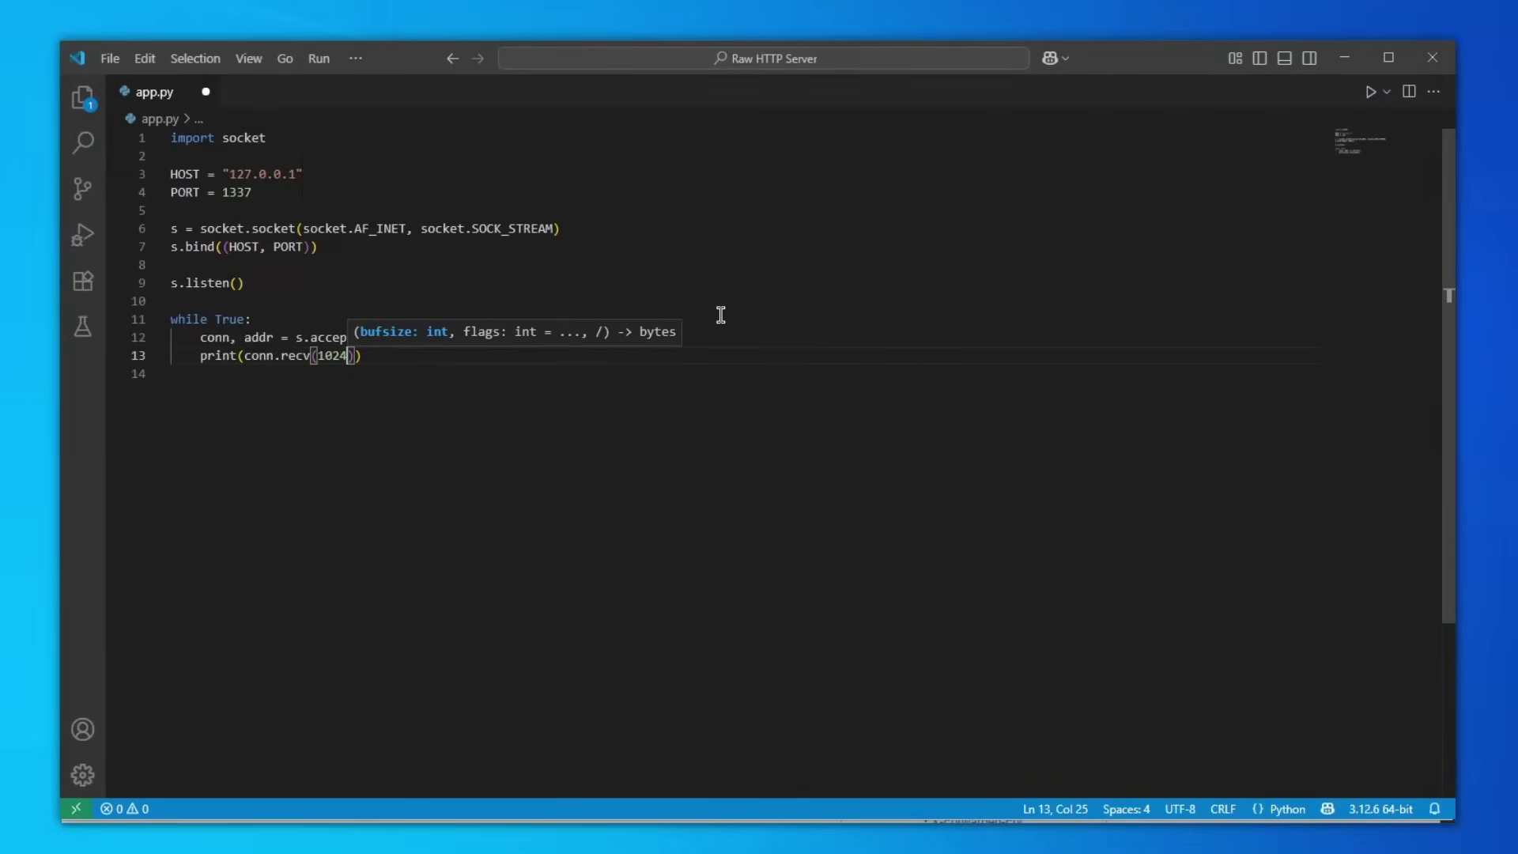
key("ctrl+s")
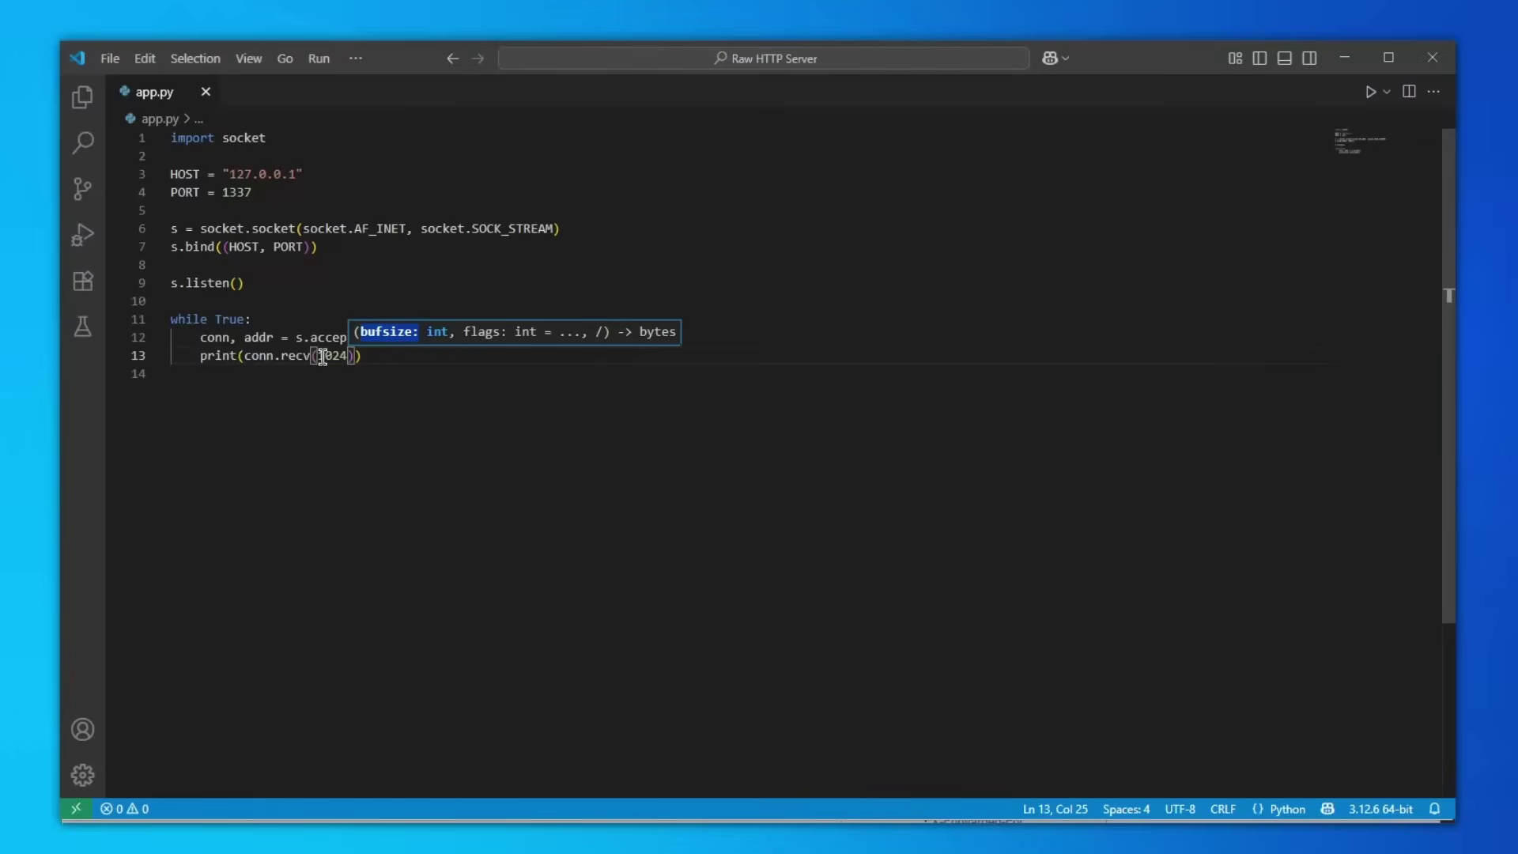
double_click(320, 355)
left_click(369, 355)
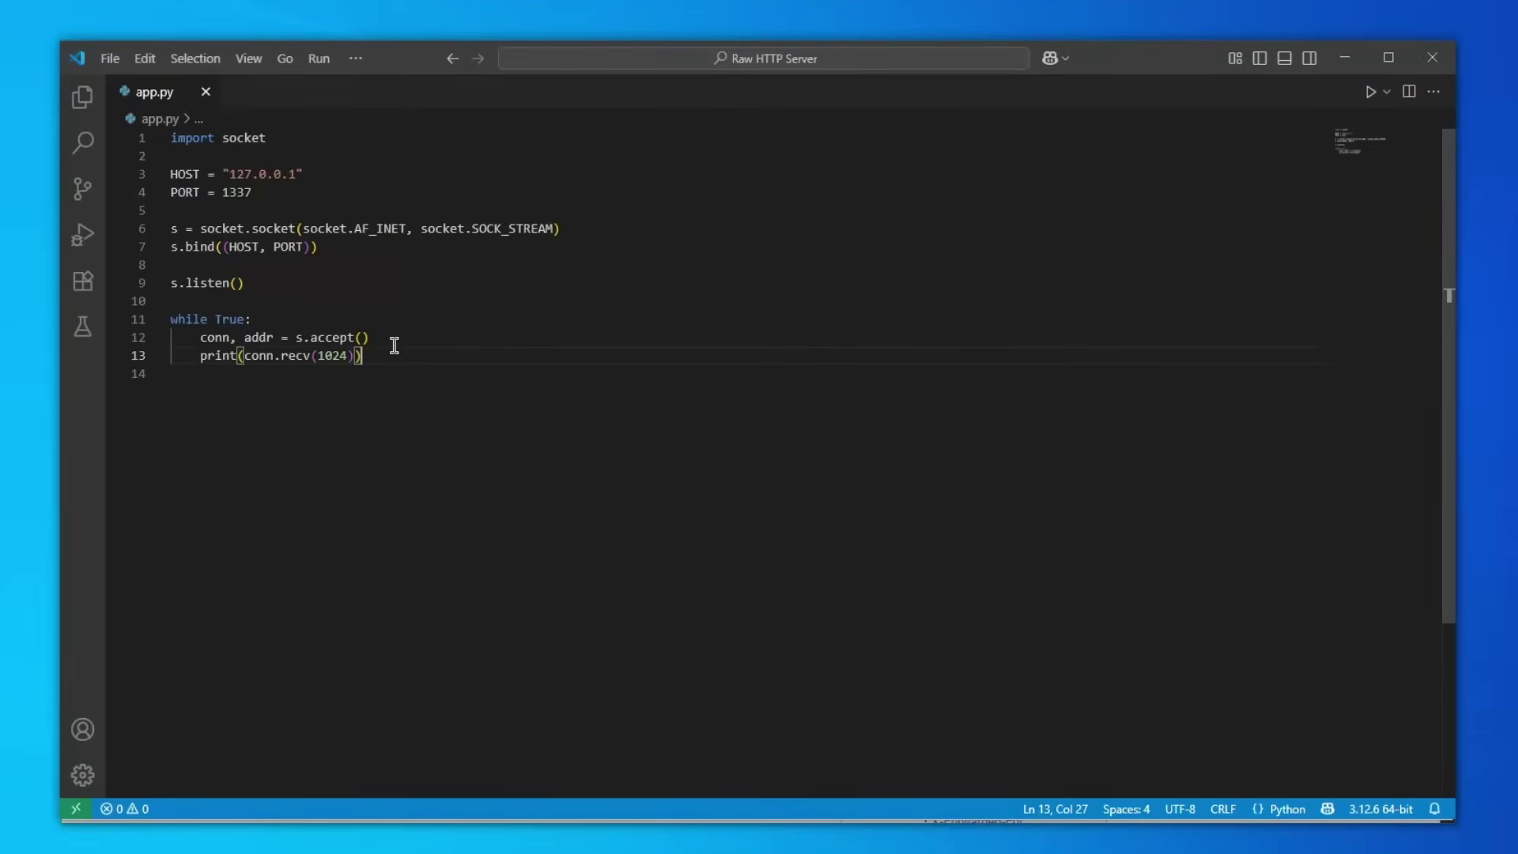
Run app.py and reload localhost:1337 in Brave.
left_click(1370, 91)
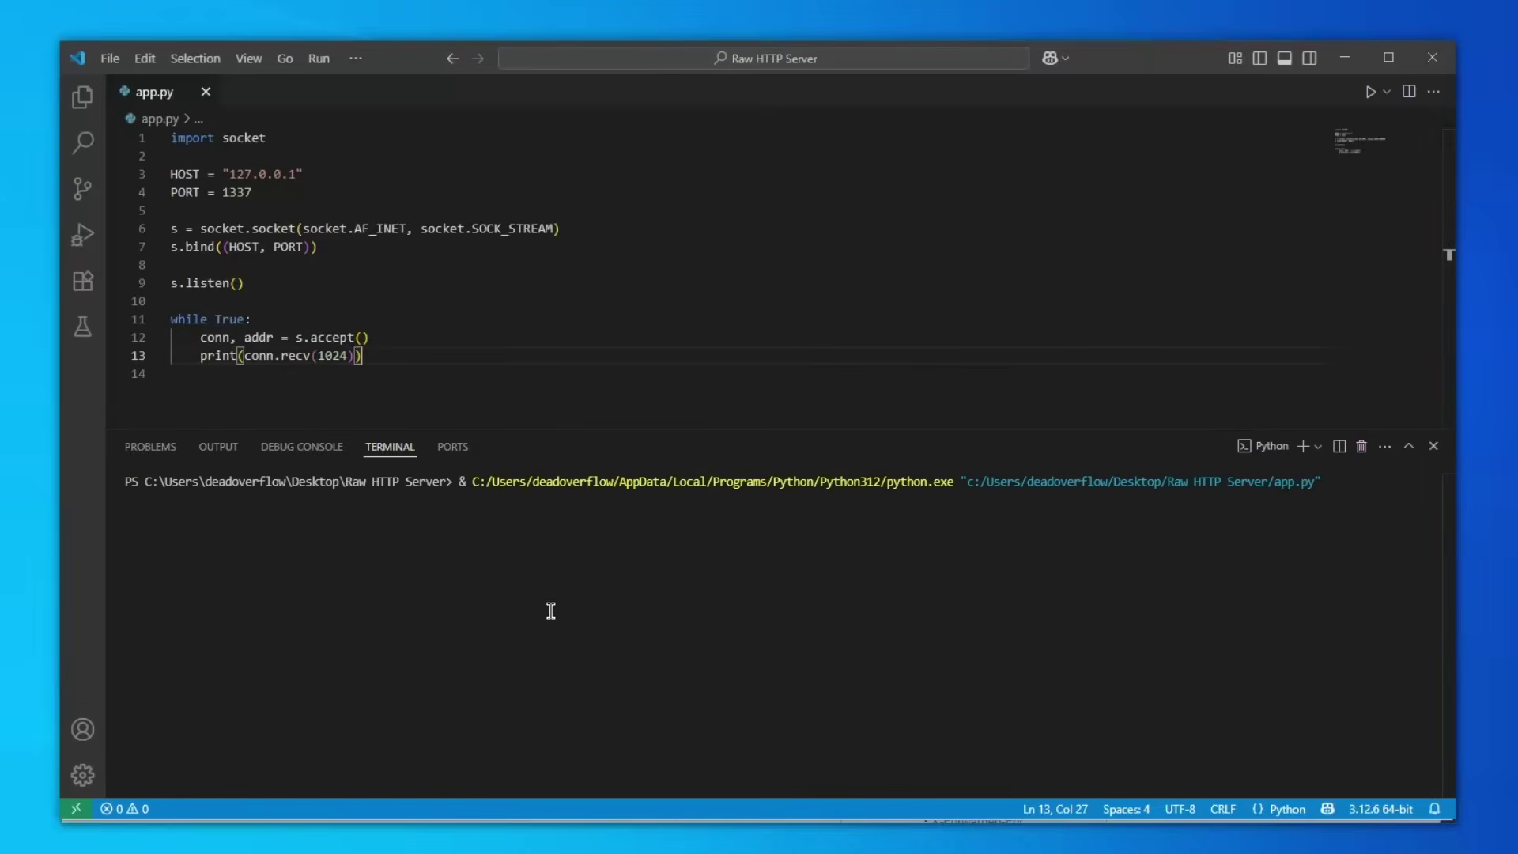
key("alt+Tab")
left_click(373, 60)
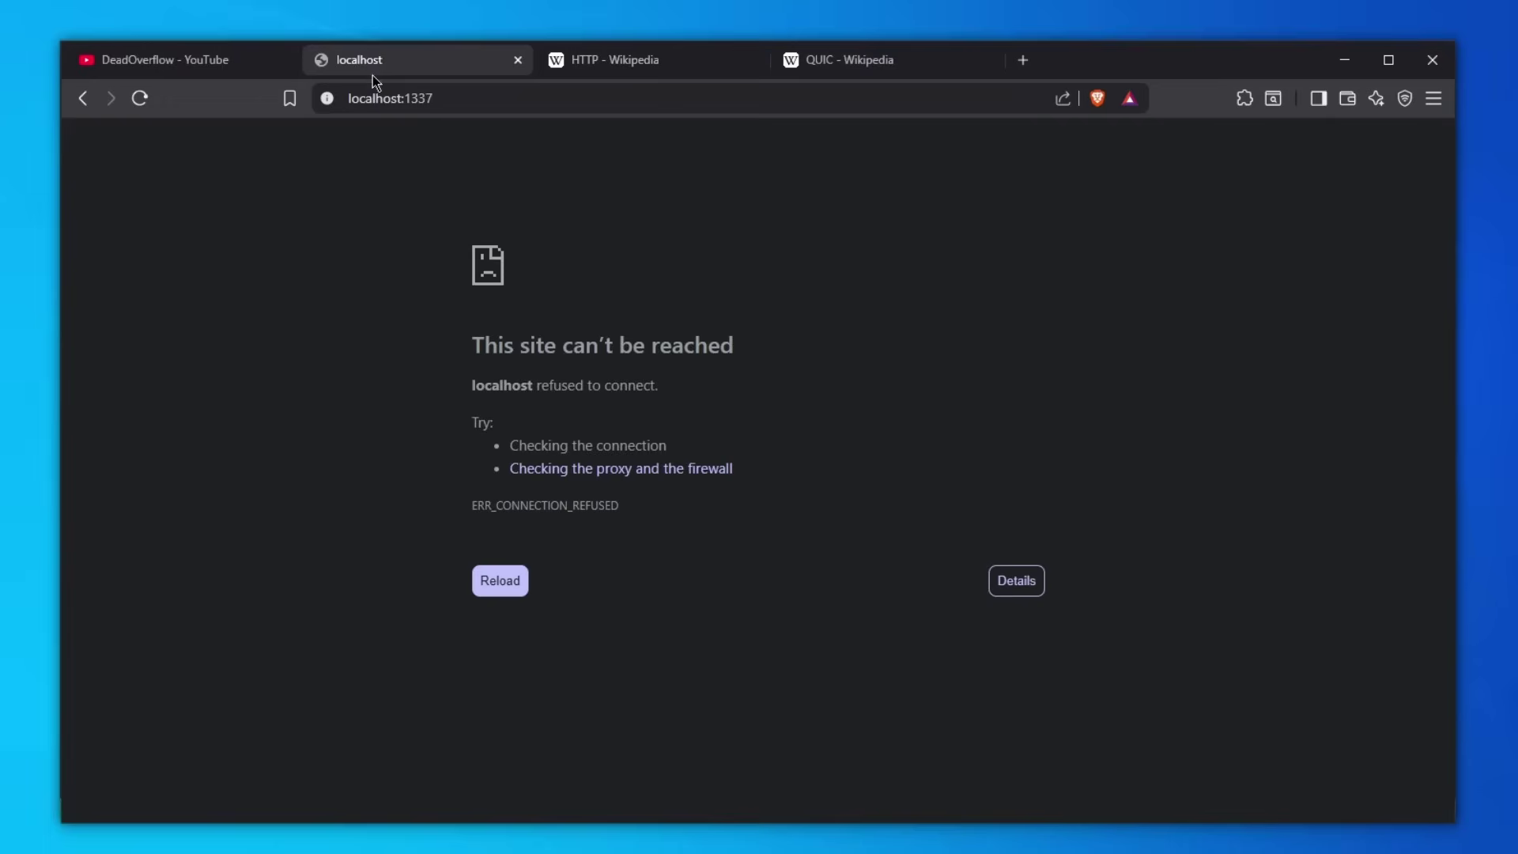
left_click(499, 581)
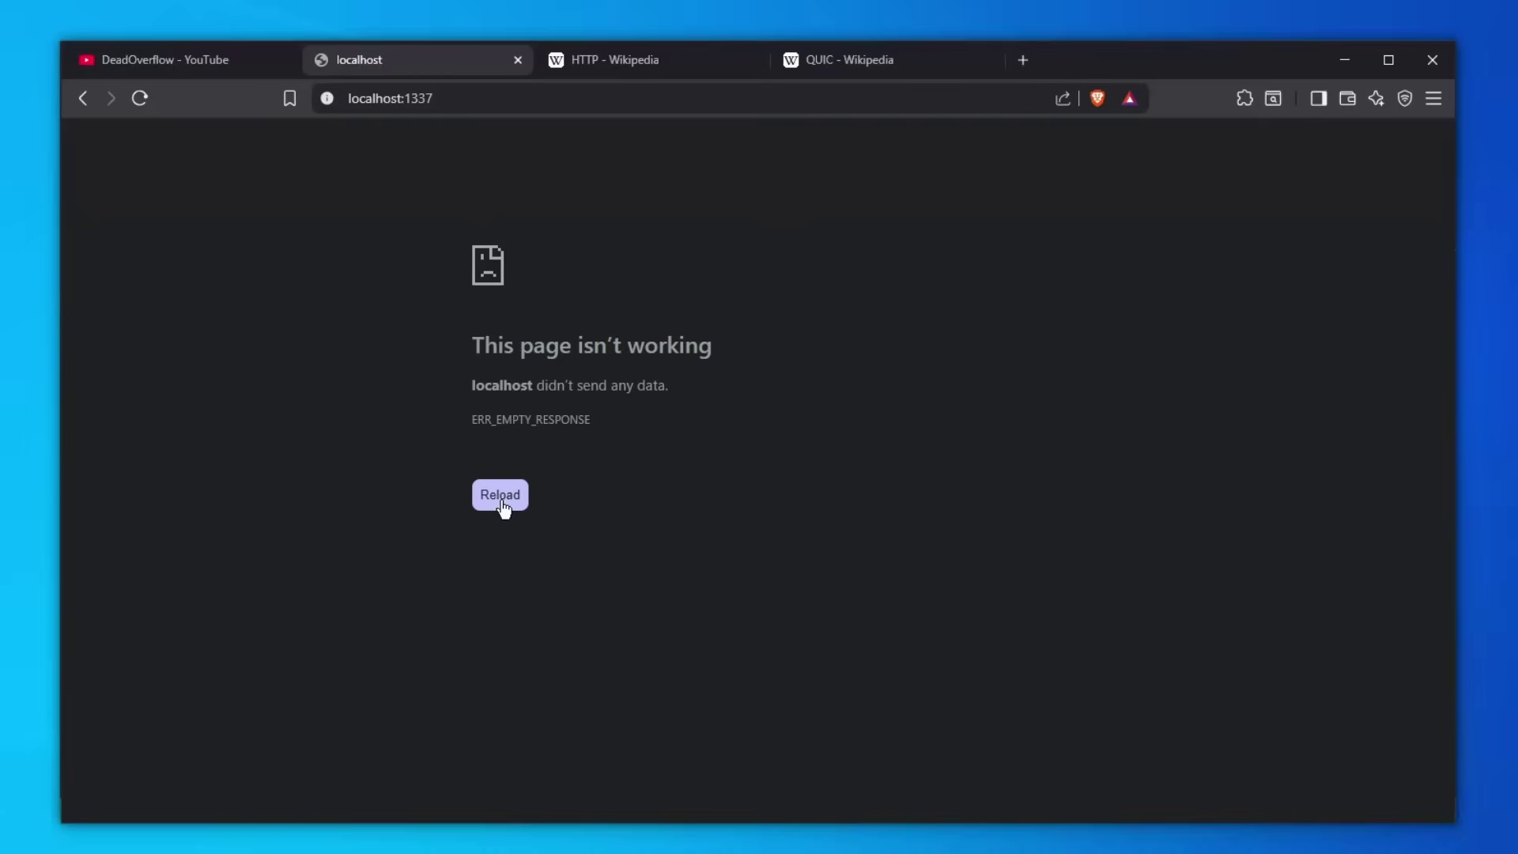
Select the ERR_EMPTY_RESPONSE "didn't send any data" error message text.
left_click_drag(507, 346, 728, 355)
left_click_drag(522, 385, 708, 385)
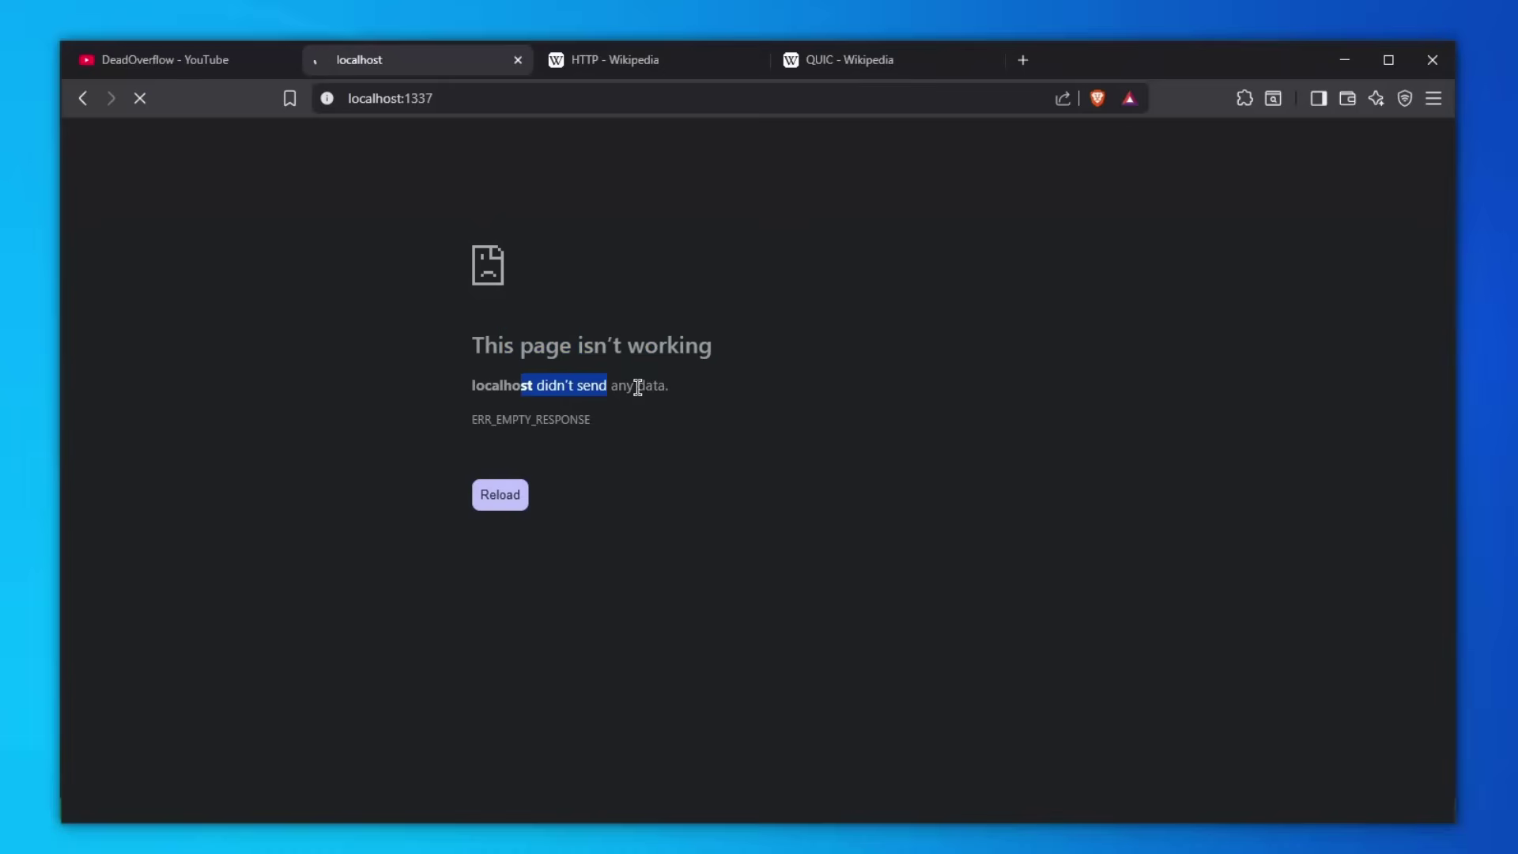
left_click_drag(601, 422, 472, 344)
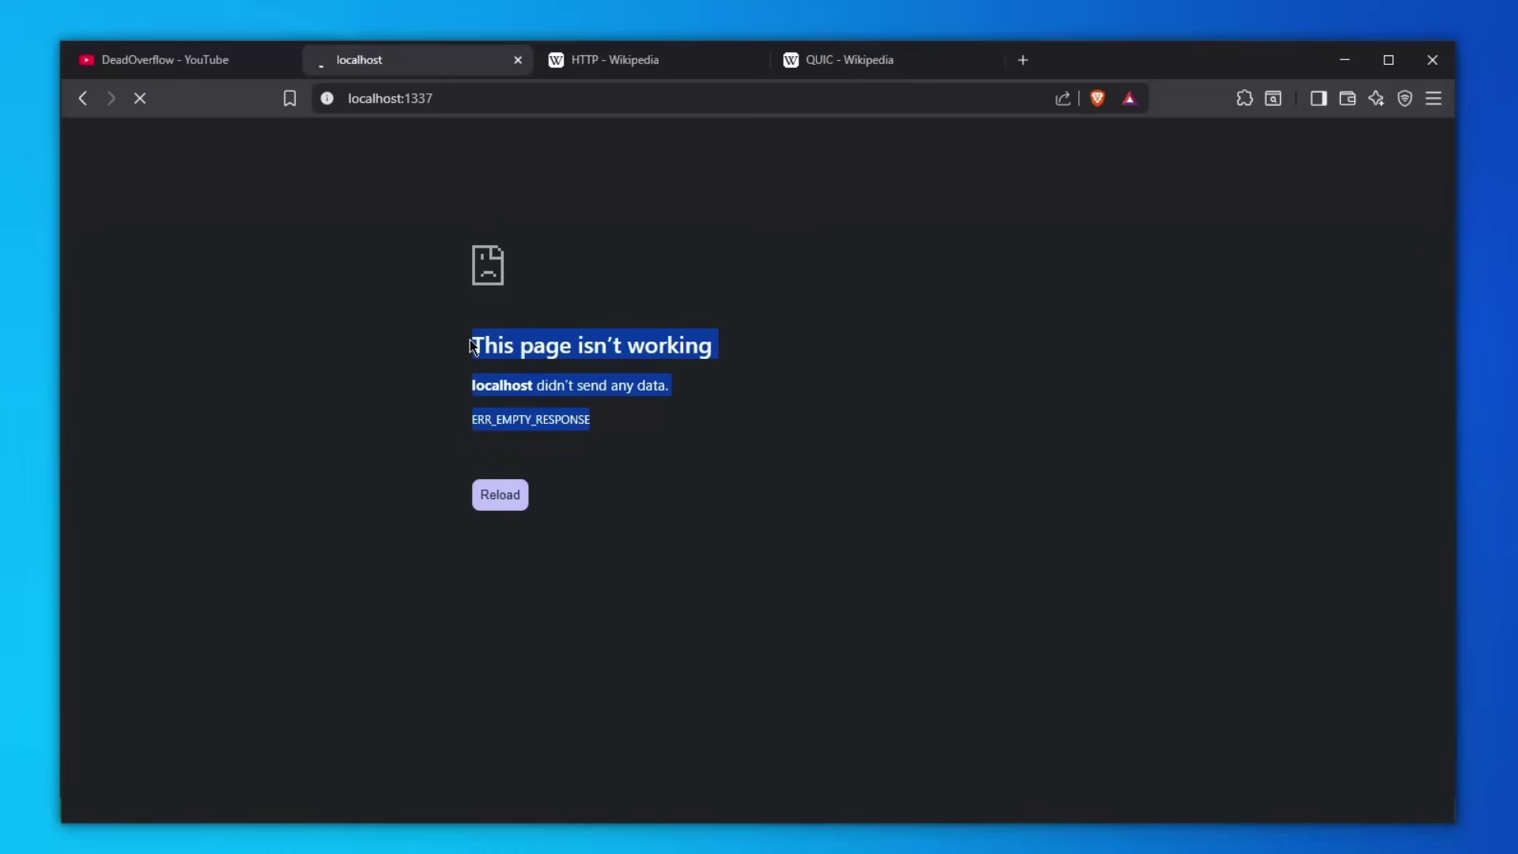
key("alt+Tab")
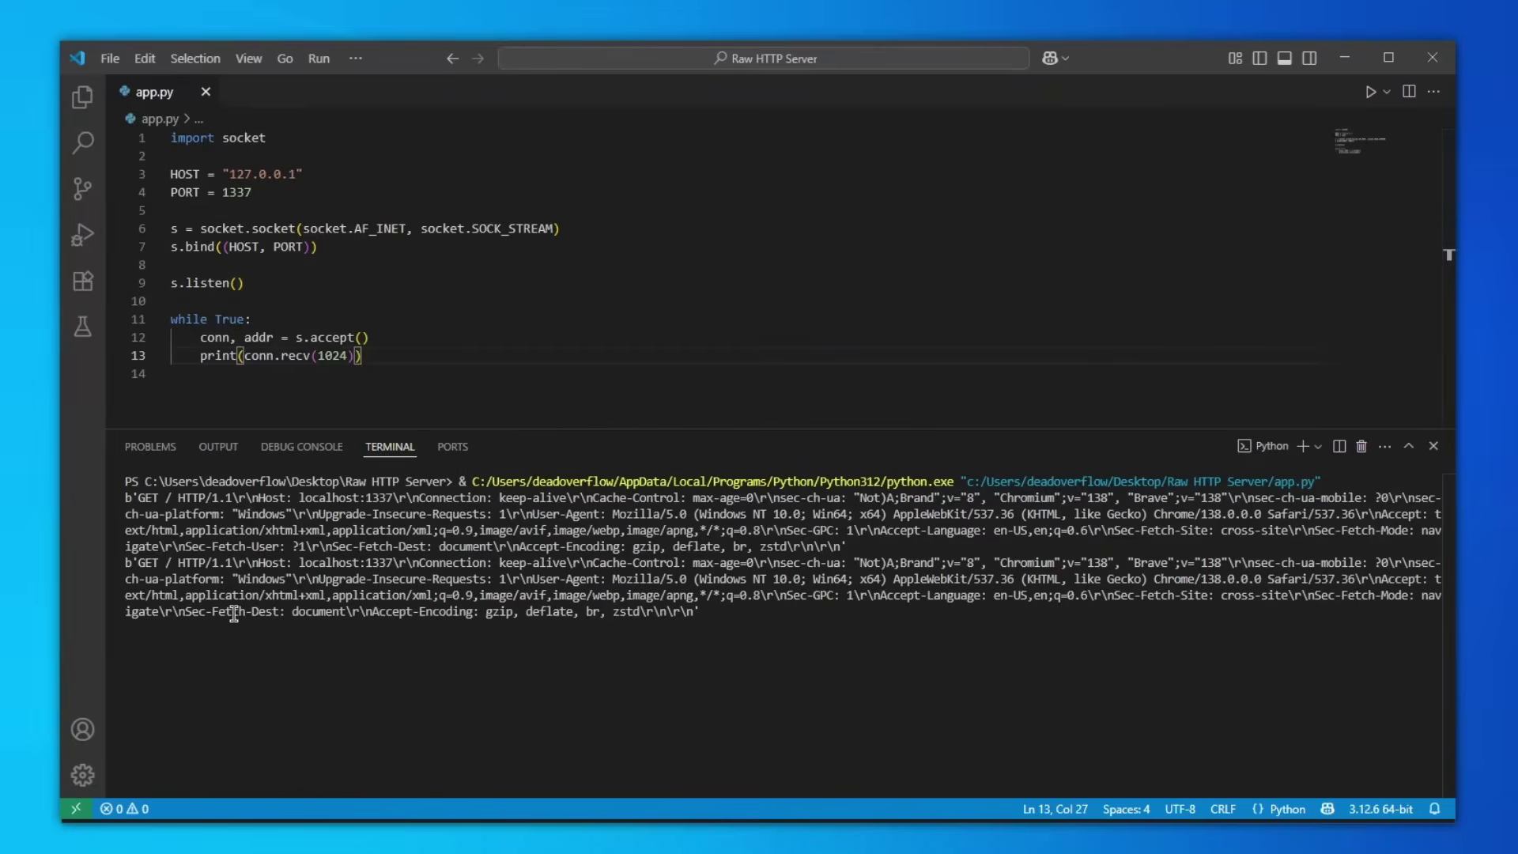
Highlight the GET method, / path, HTTP/1.1 version and Connection header in the printed request.
double_click(167, 498)
double_click(224, 498)
left_click_drag(469, 498, 755, 501)
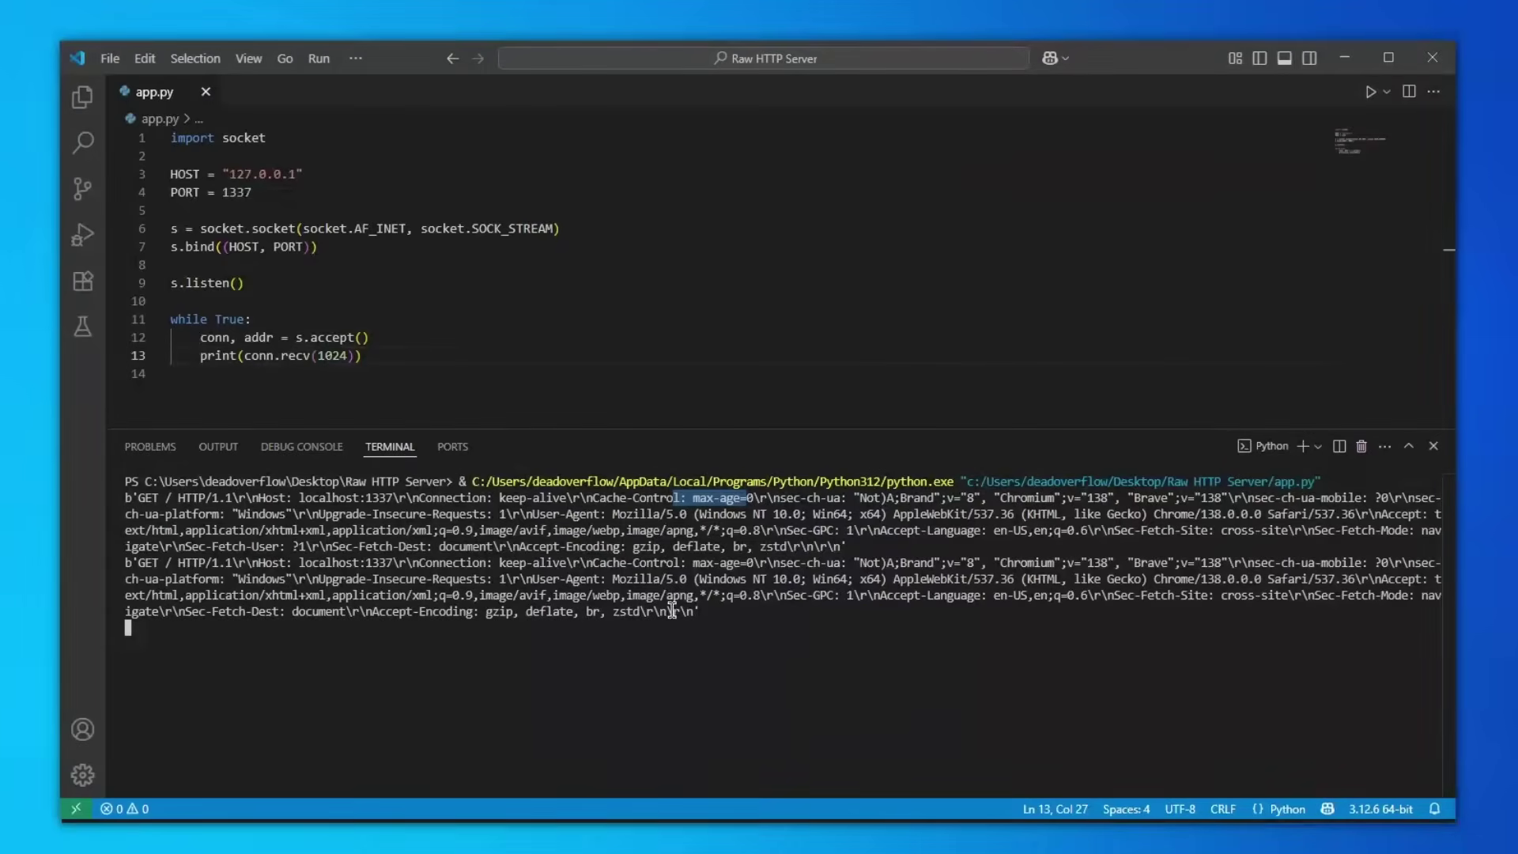
left_click_drag(673, 611, 228, 498)
double_click(202, 497)
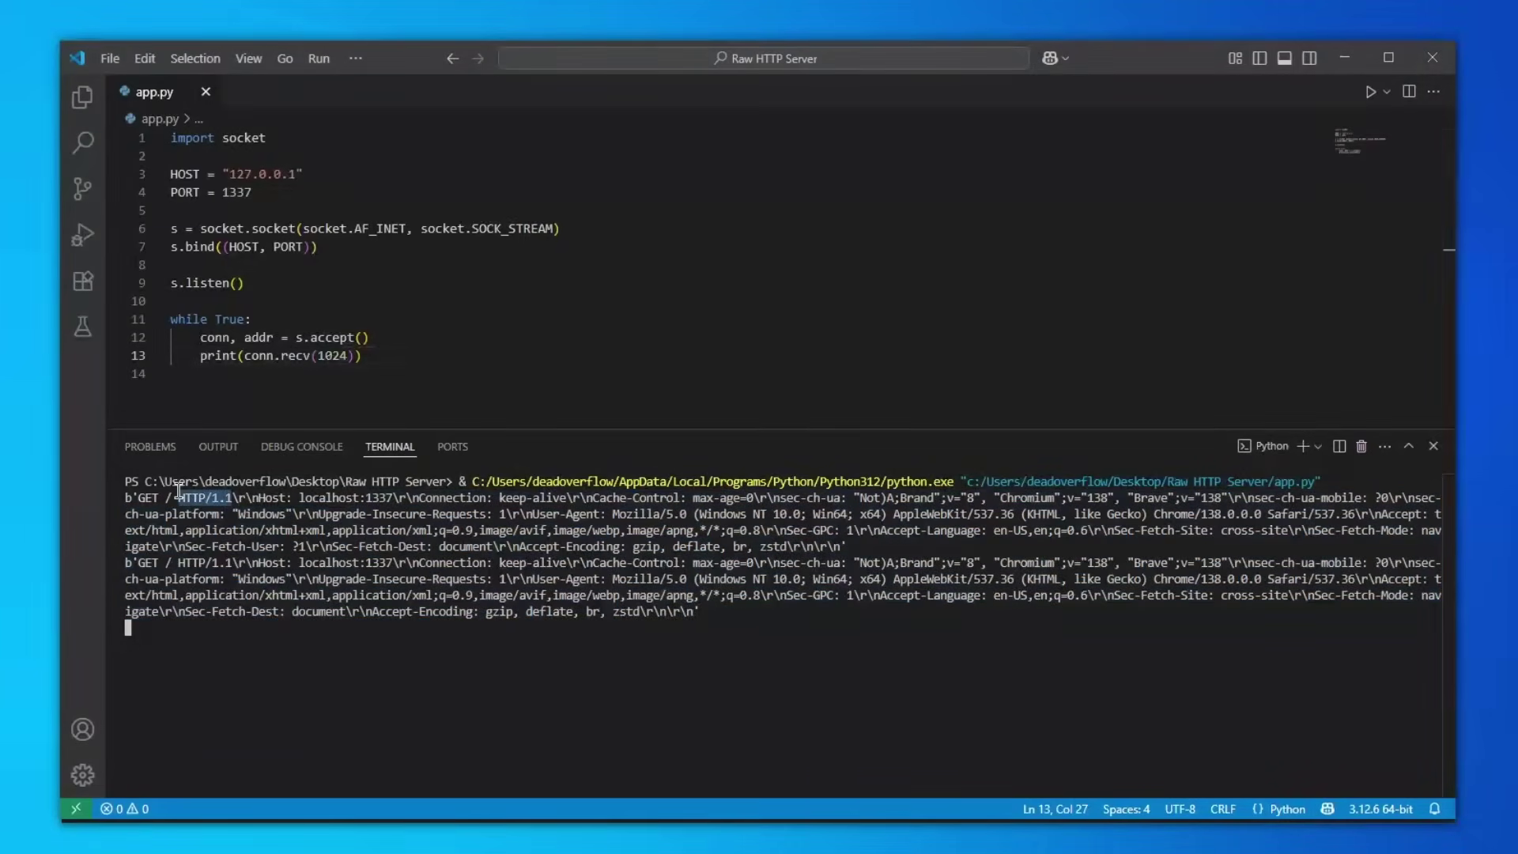
double_click(167, 498)
double_click(148, 498)
key("alt+Tab")
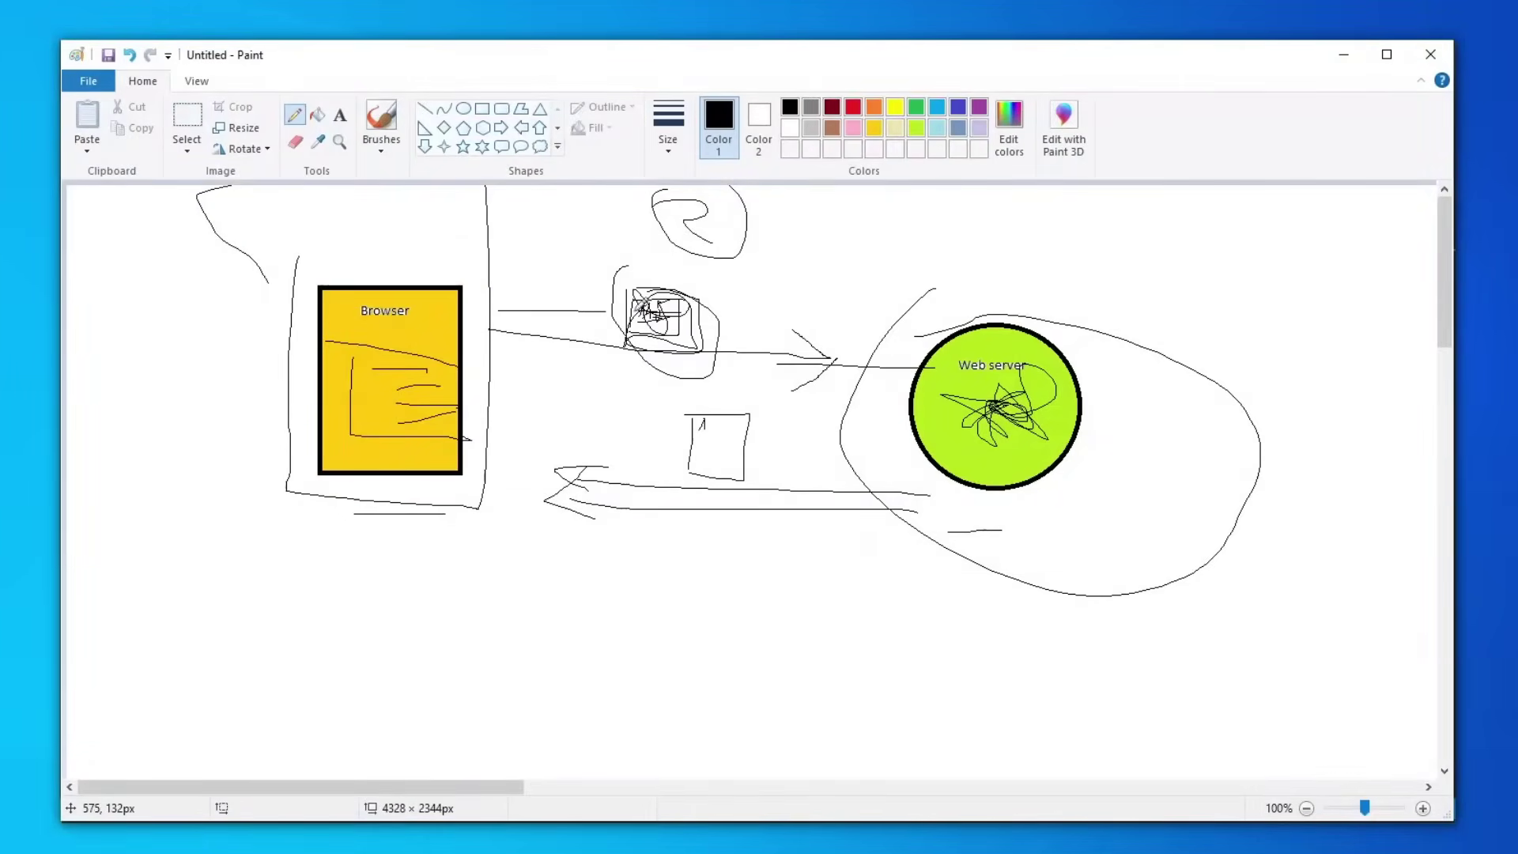
Draw another Browser-to-Web-server arrow with an arrowhead, plus a return arrow toward Browser.
left_click_drag(498, 313, 896, 321)
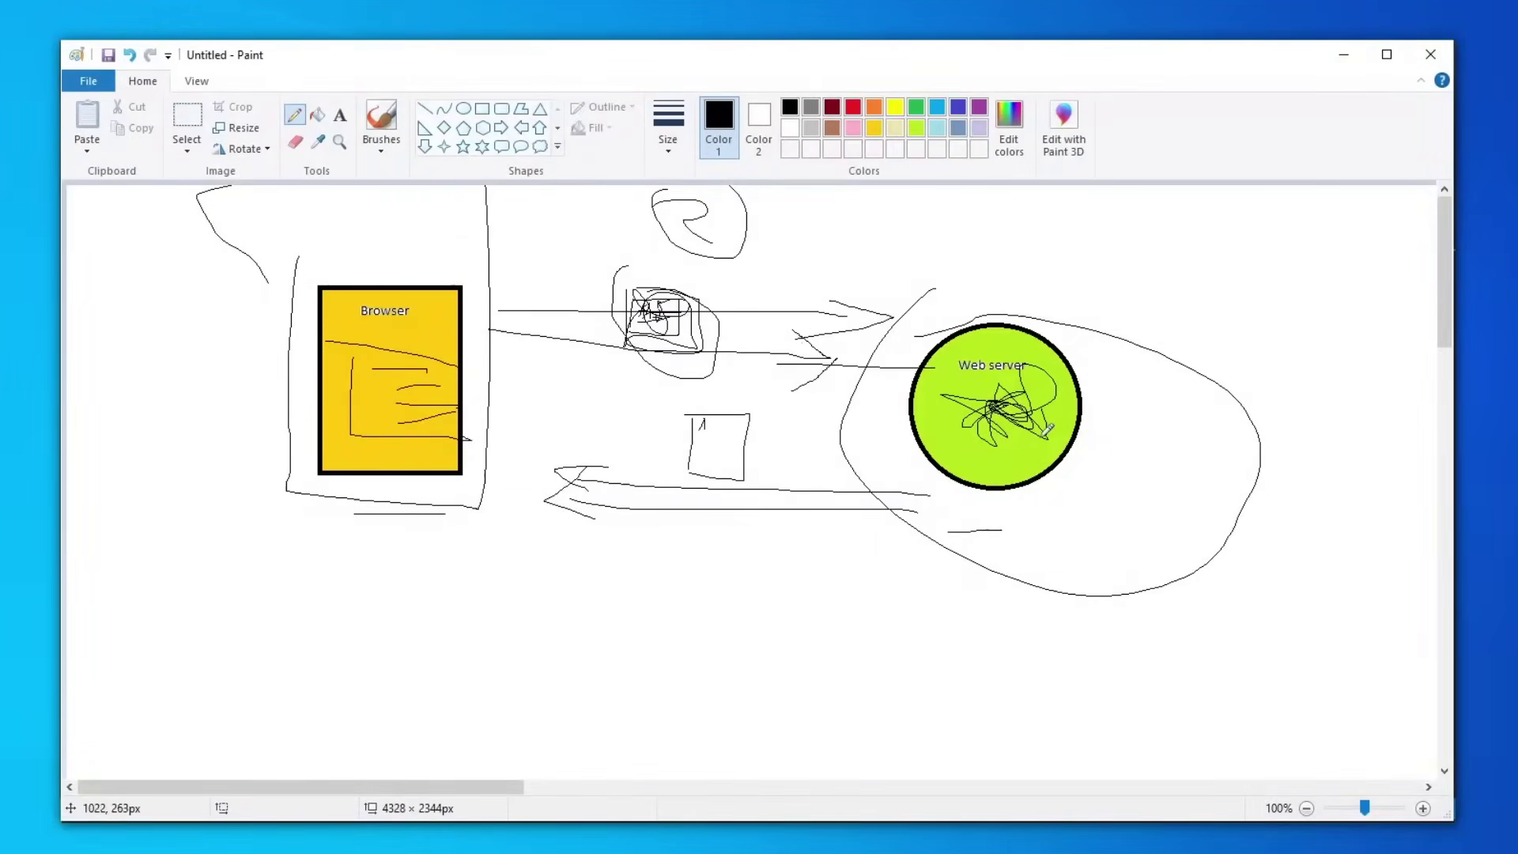
left_click_drag(1044, 416, 960, 417)
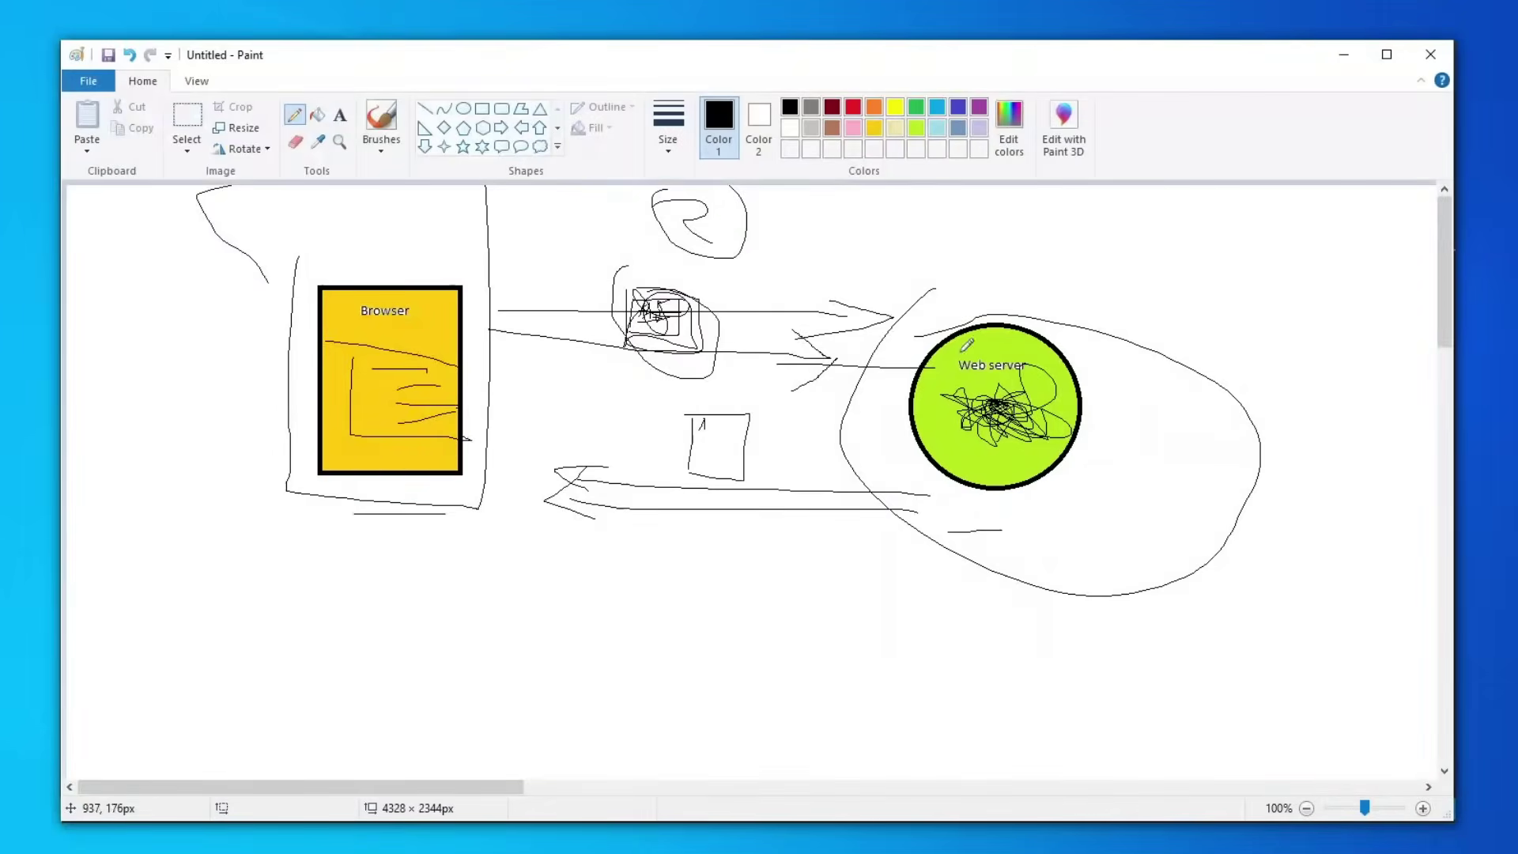
mouse_move(849, 474)
left_mouse_down()
mouse_move(528, 445)
mouse_move(564, 457)
left_mouse_up()
key("alt+Tab")
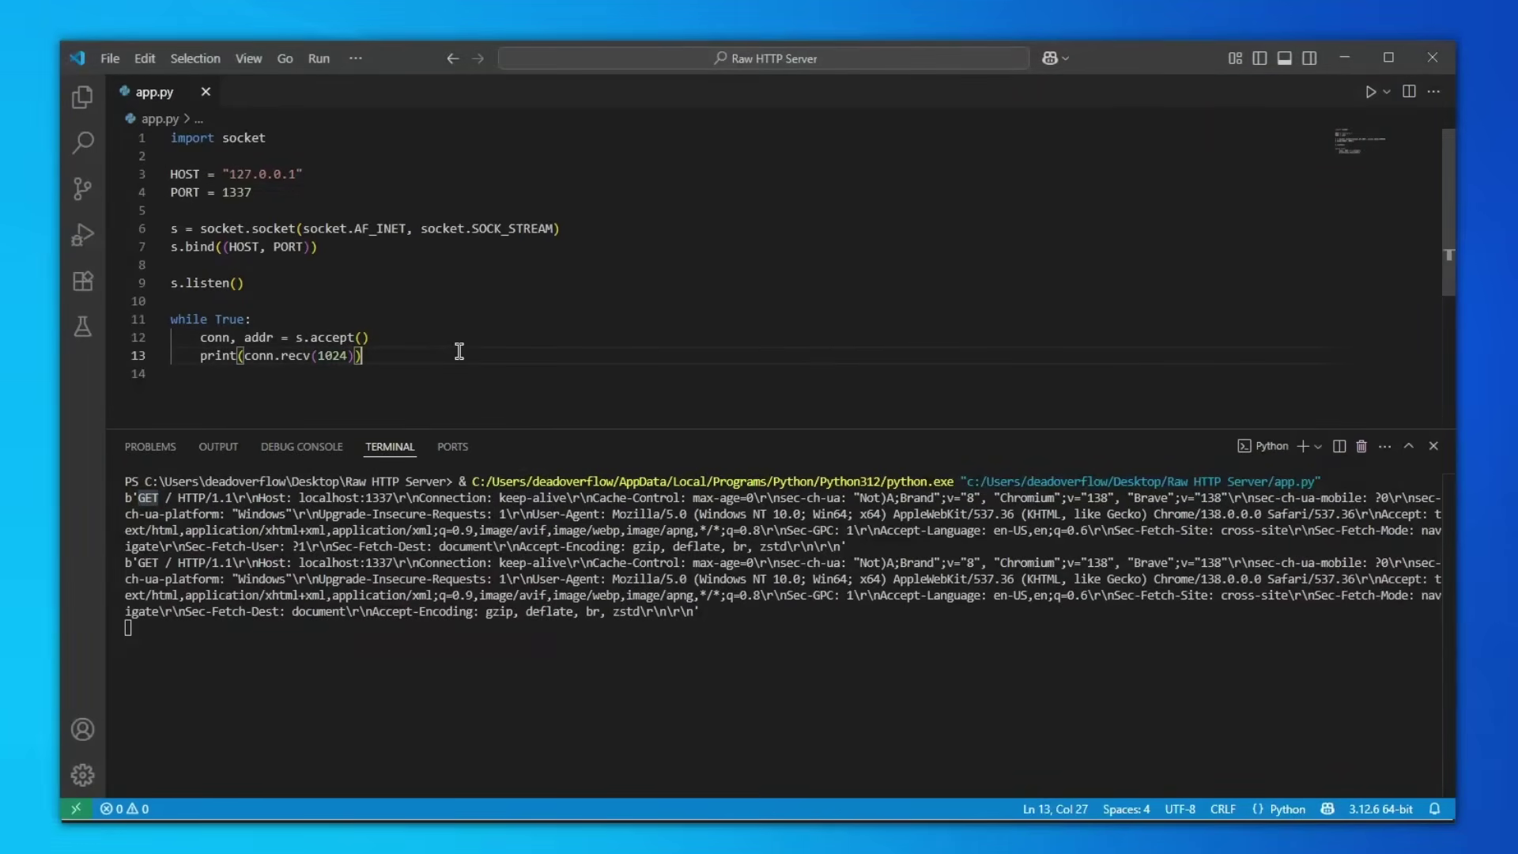
Add a conn.send(b"""""") call below the print line, fixing a mistyped name, and save.
key("Return")
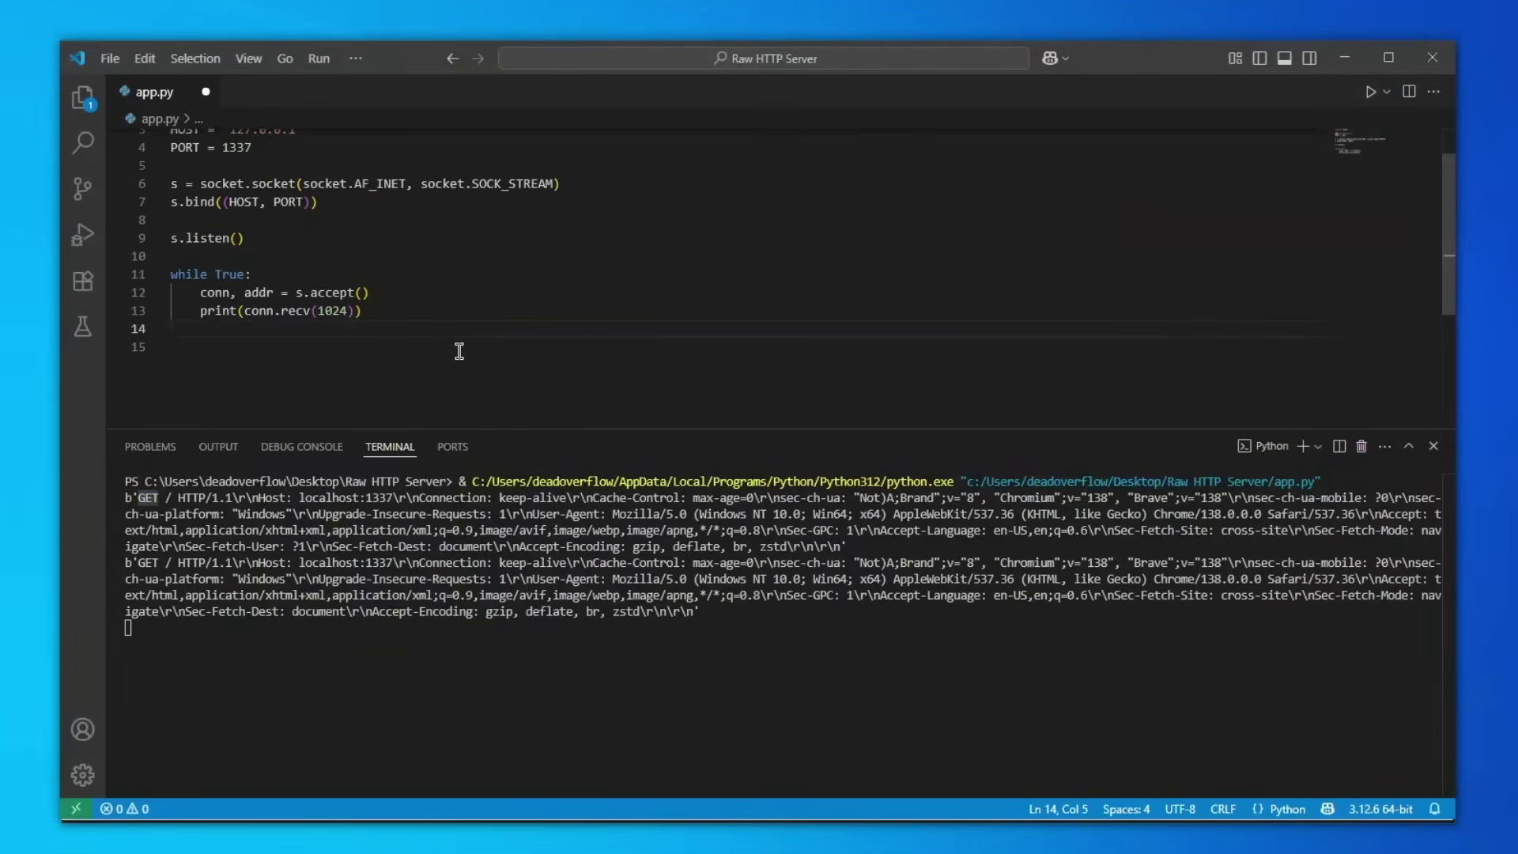
left_click(172, 498)
left_click(455, 337)
key("Return")
type("s")
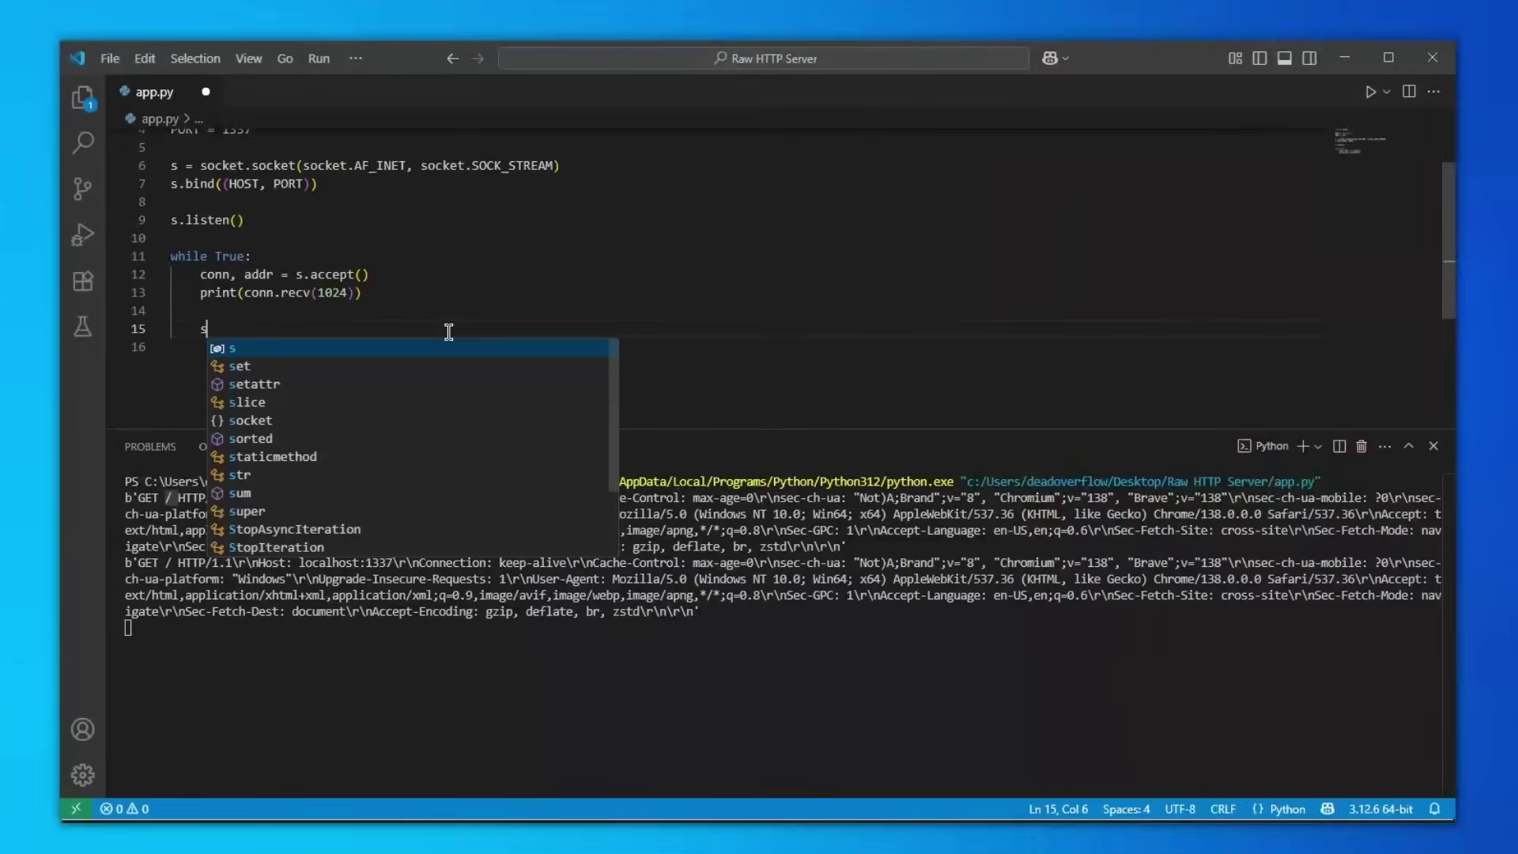
type(".send(")
key("BackSpace")
key("BackSpace")
key("BackSpace")
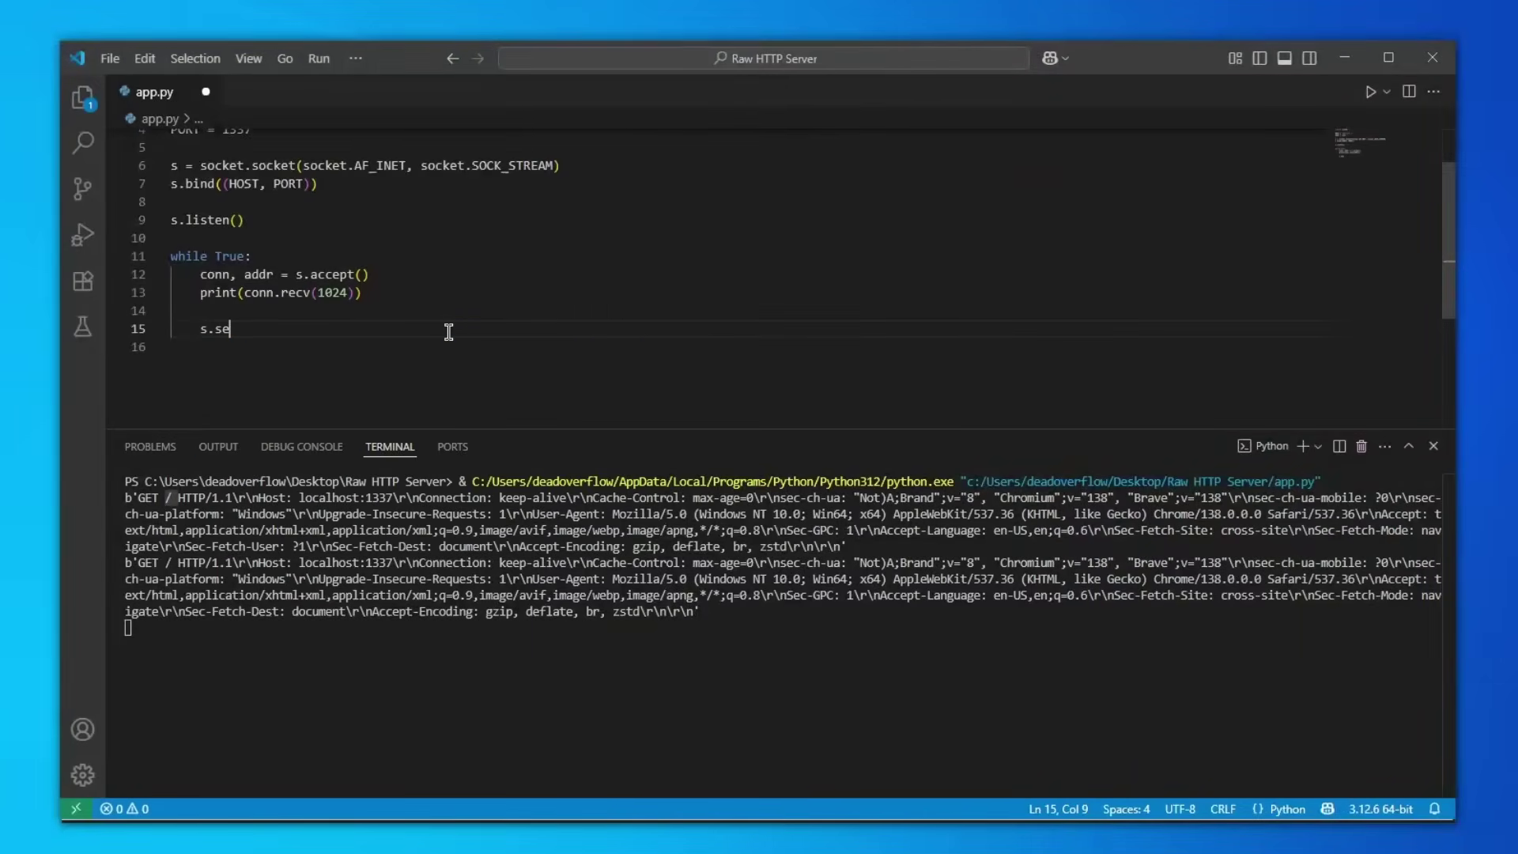
key("BackSpace")
key("BackSpace")
key("BackSpace")
type("conn.se")
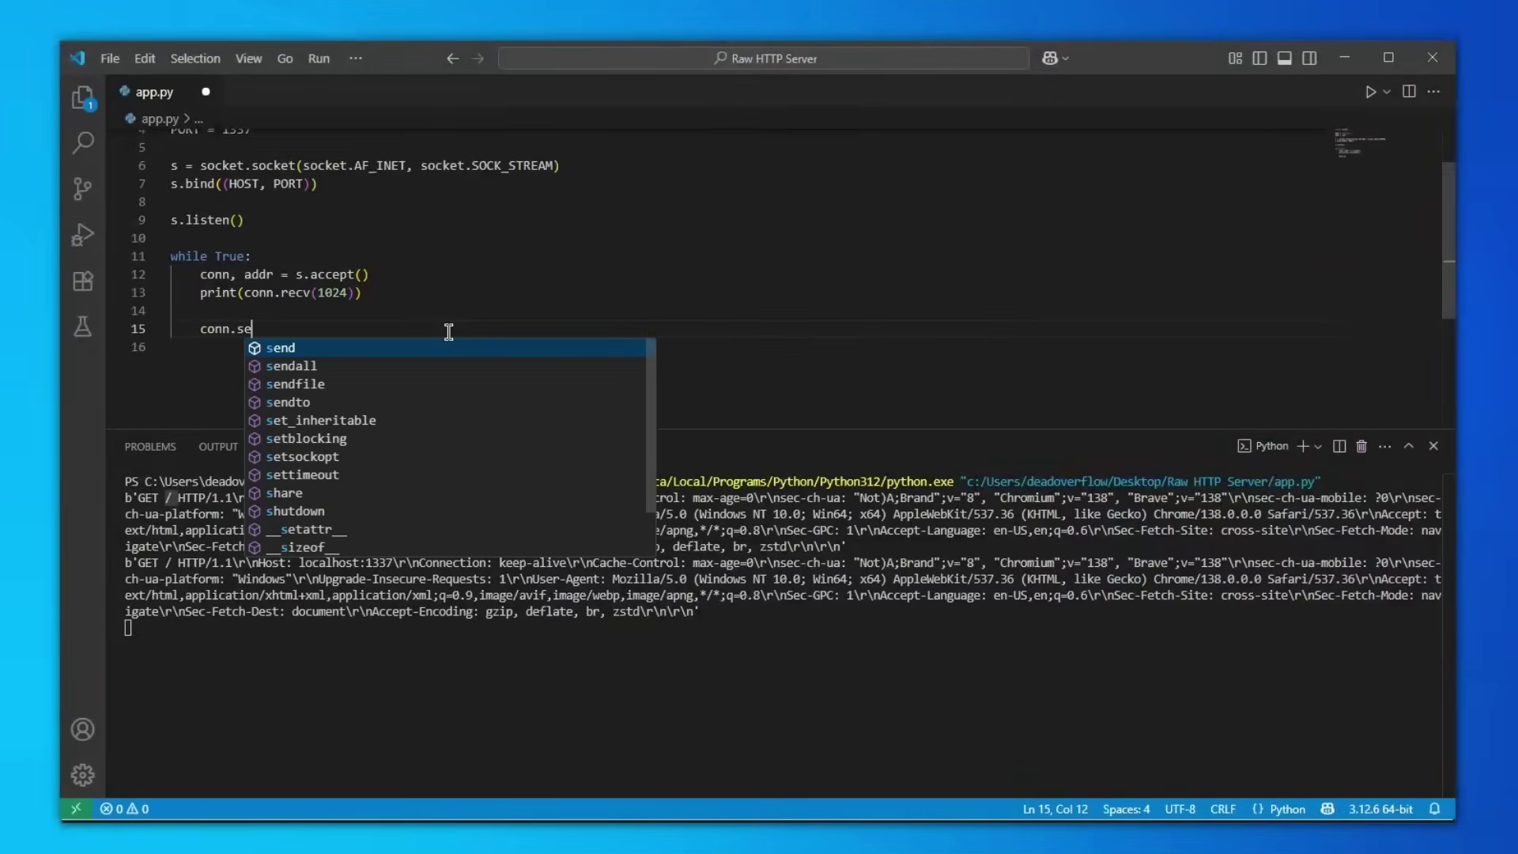
type("d")
key("BackSpace")
type("nd(")
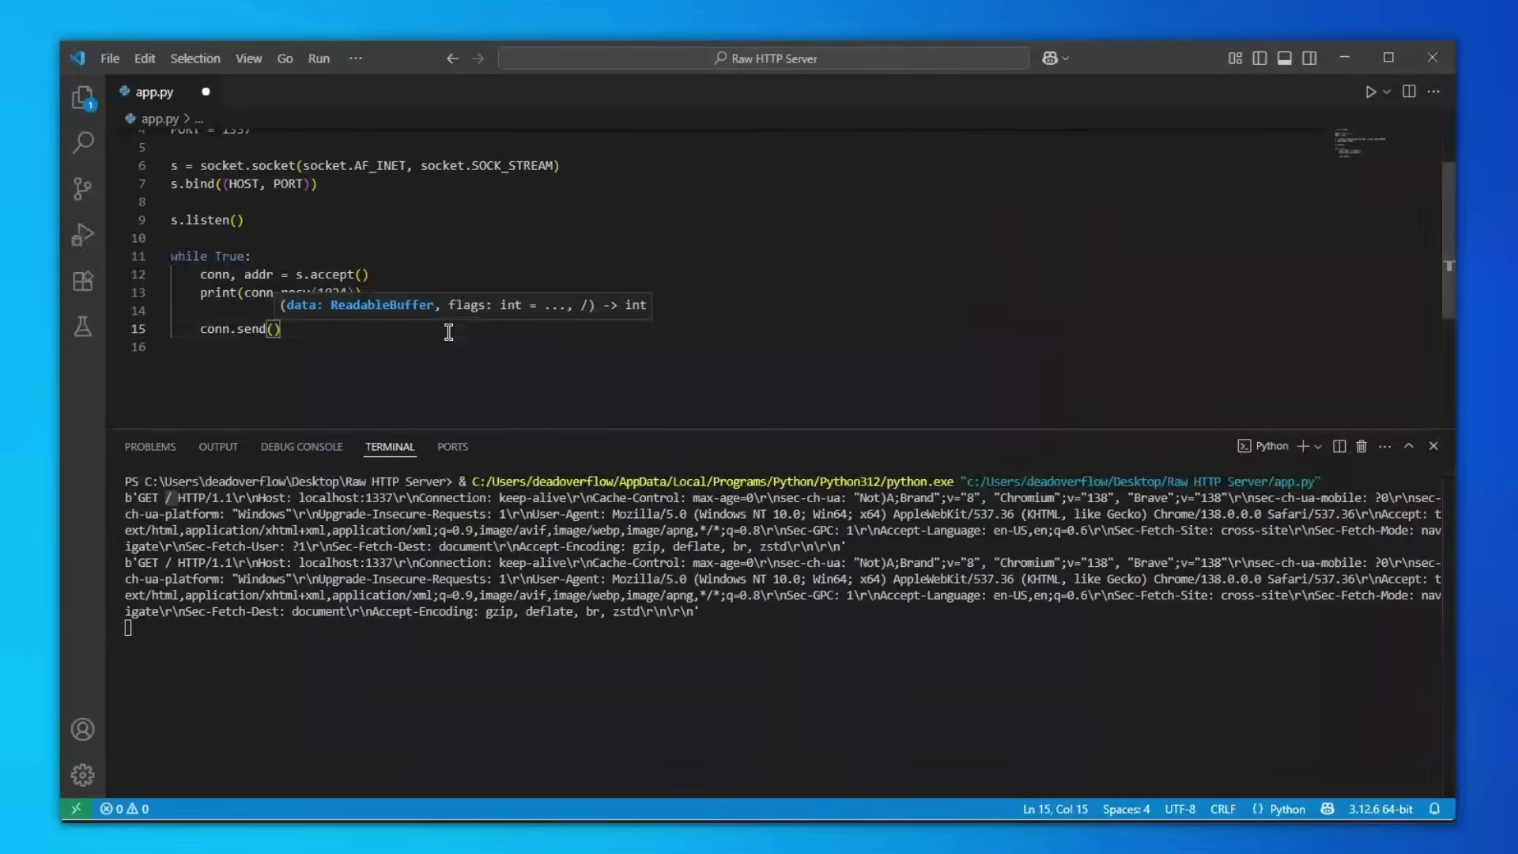
type("b\"")
key("ctrl+s")
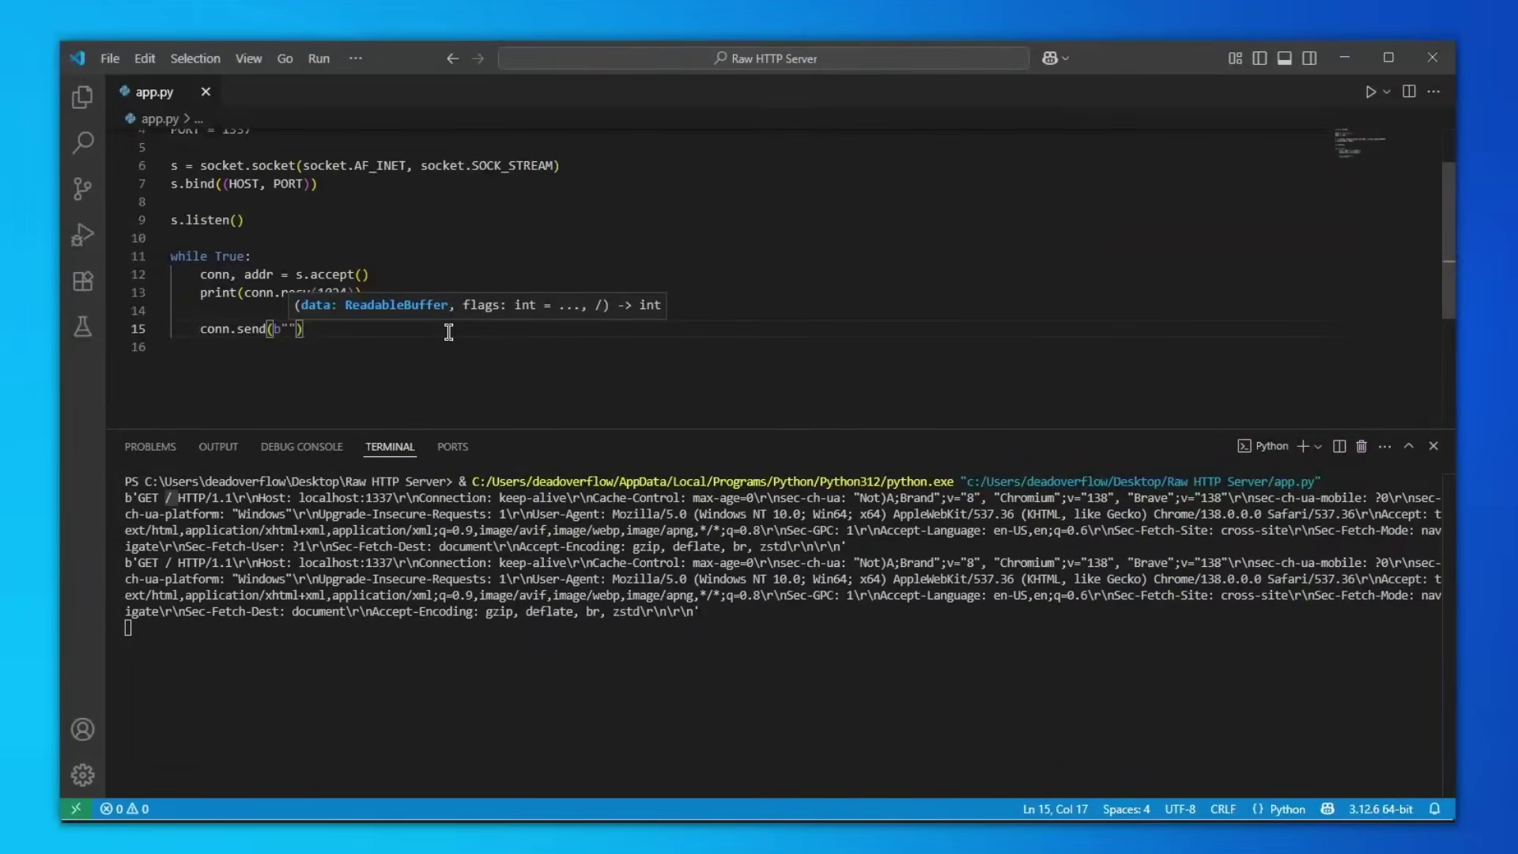
type("\"\"\"\"")
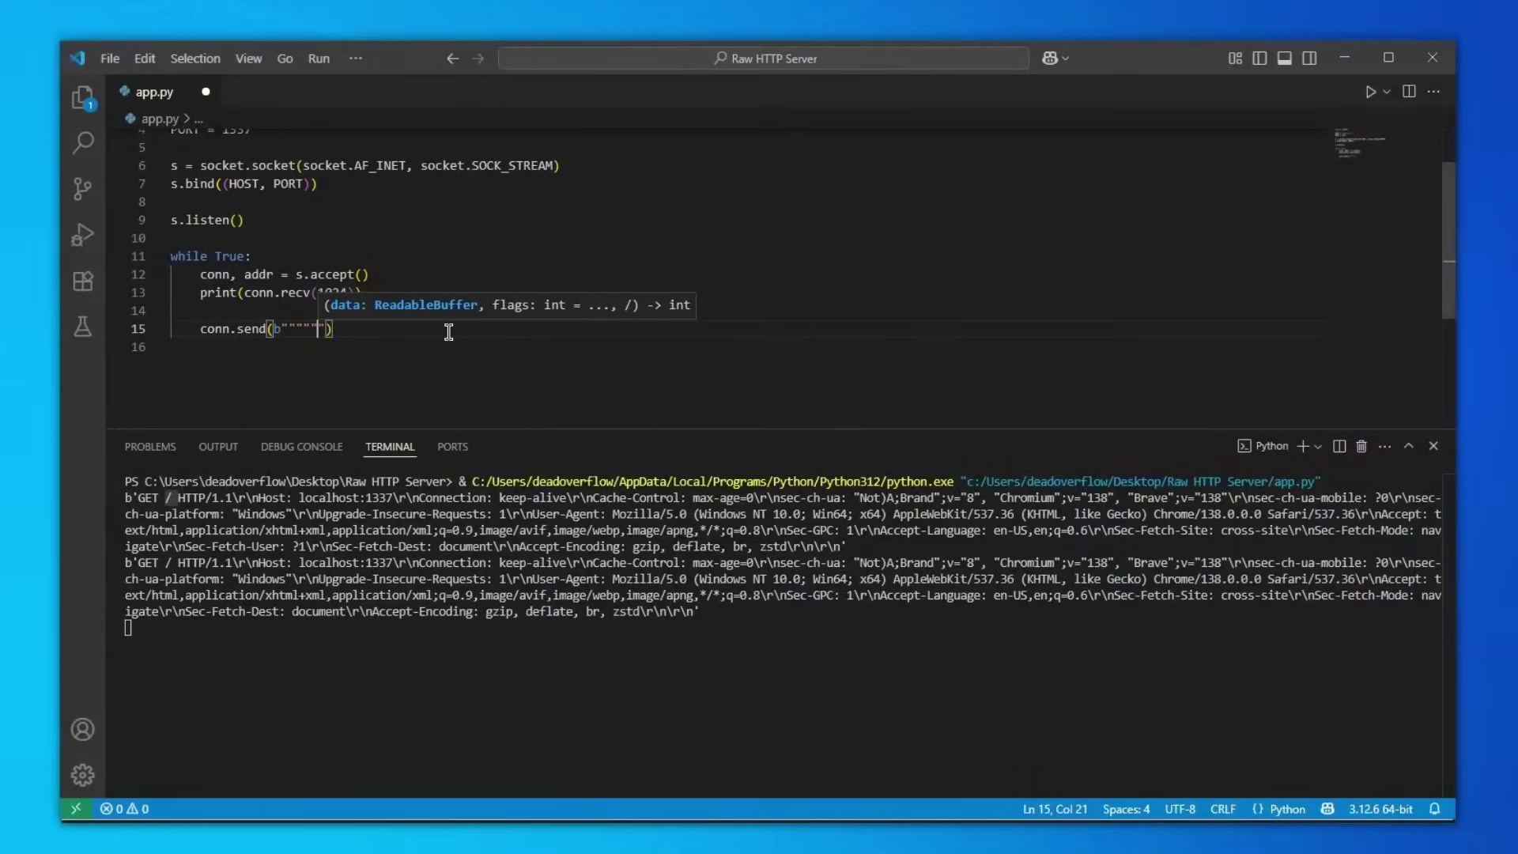
Split the triple-quoted string across lines with a blank line inside, save, and hide the terminal.
key("Return")
key("Return")
key("Up")
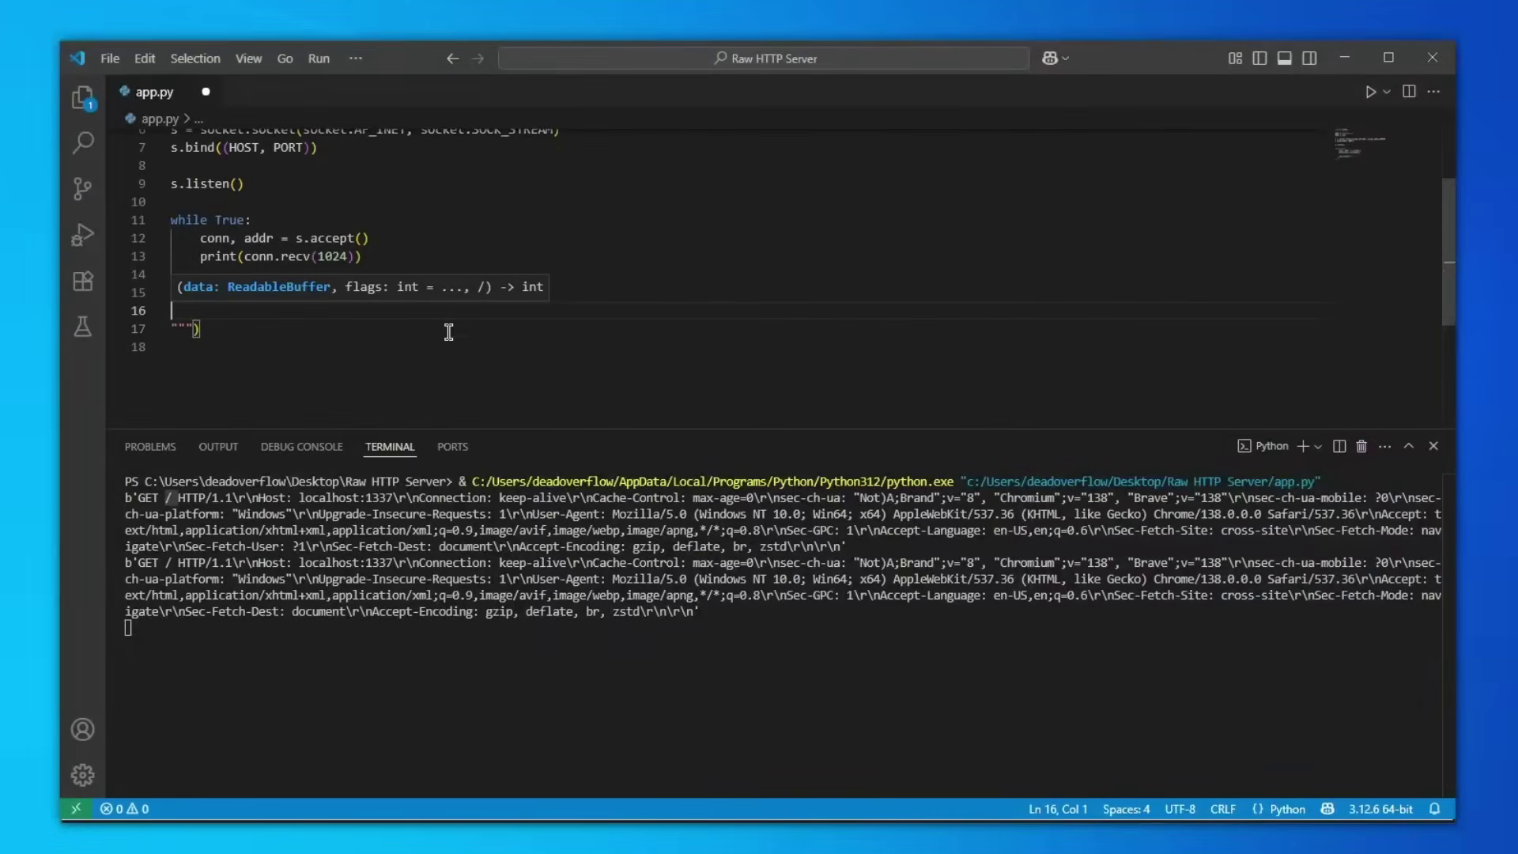
key("ctrl+s")
left_click(269, 330)
key("ctrl+grave")
Write the HTTP 200 status line as the response string's first line and save.
key("Up")
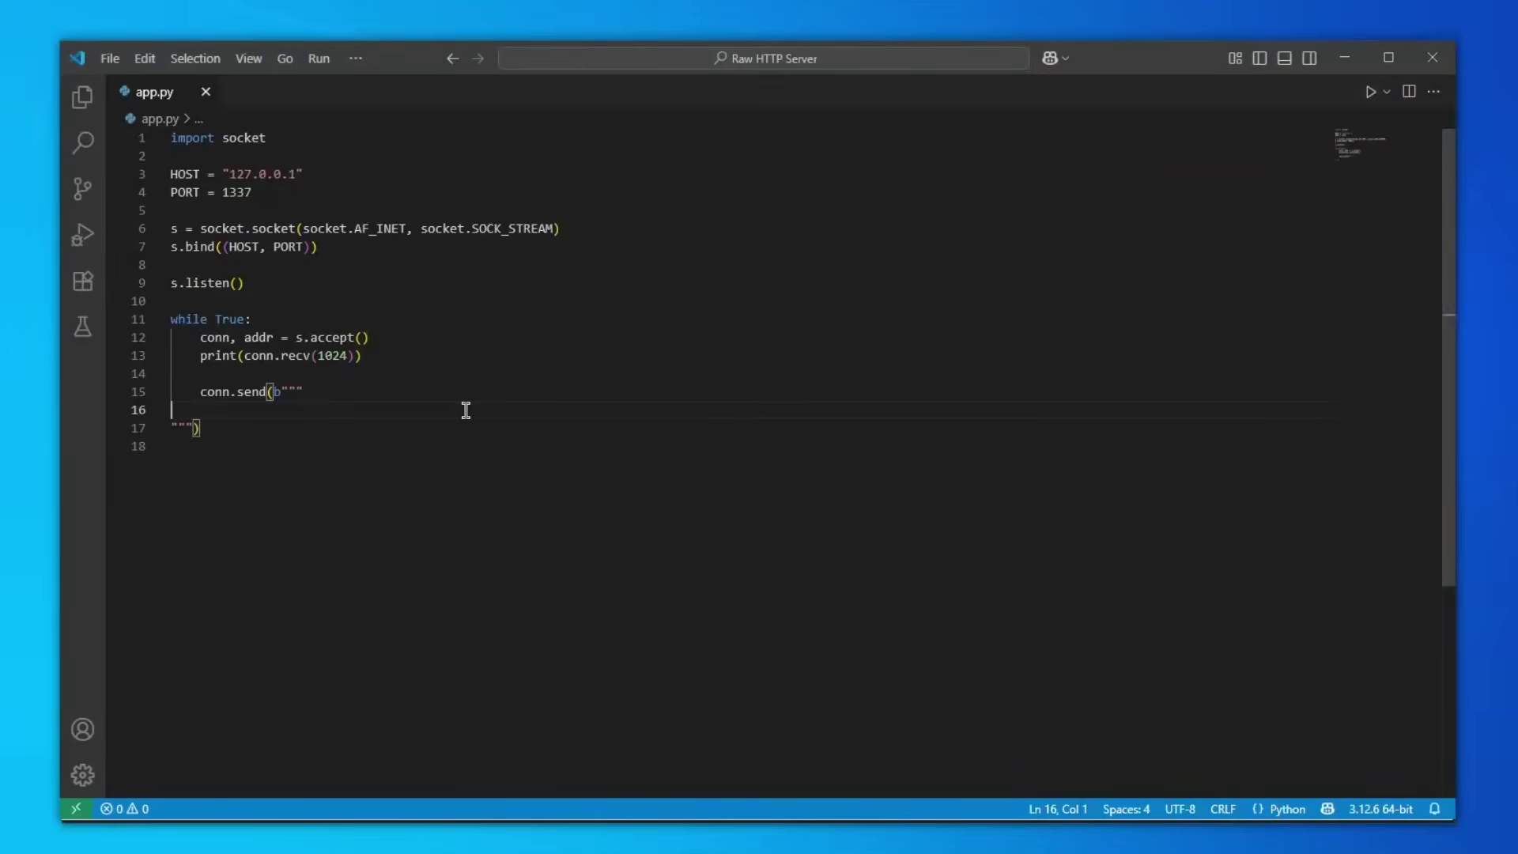
type("H")
type("TTP/1.1 200 OK")
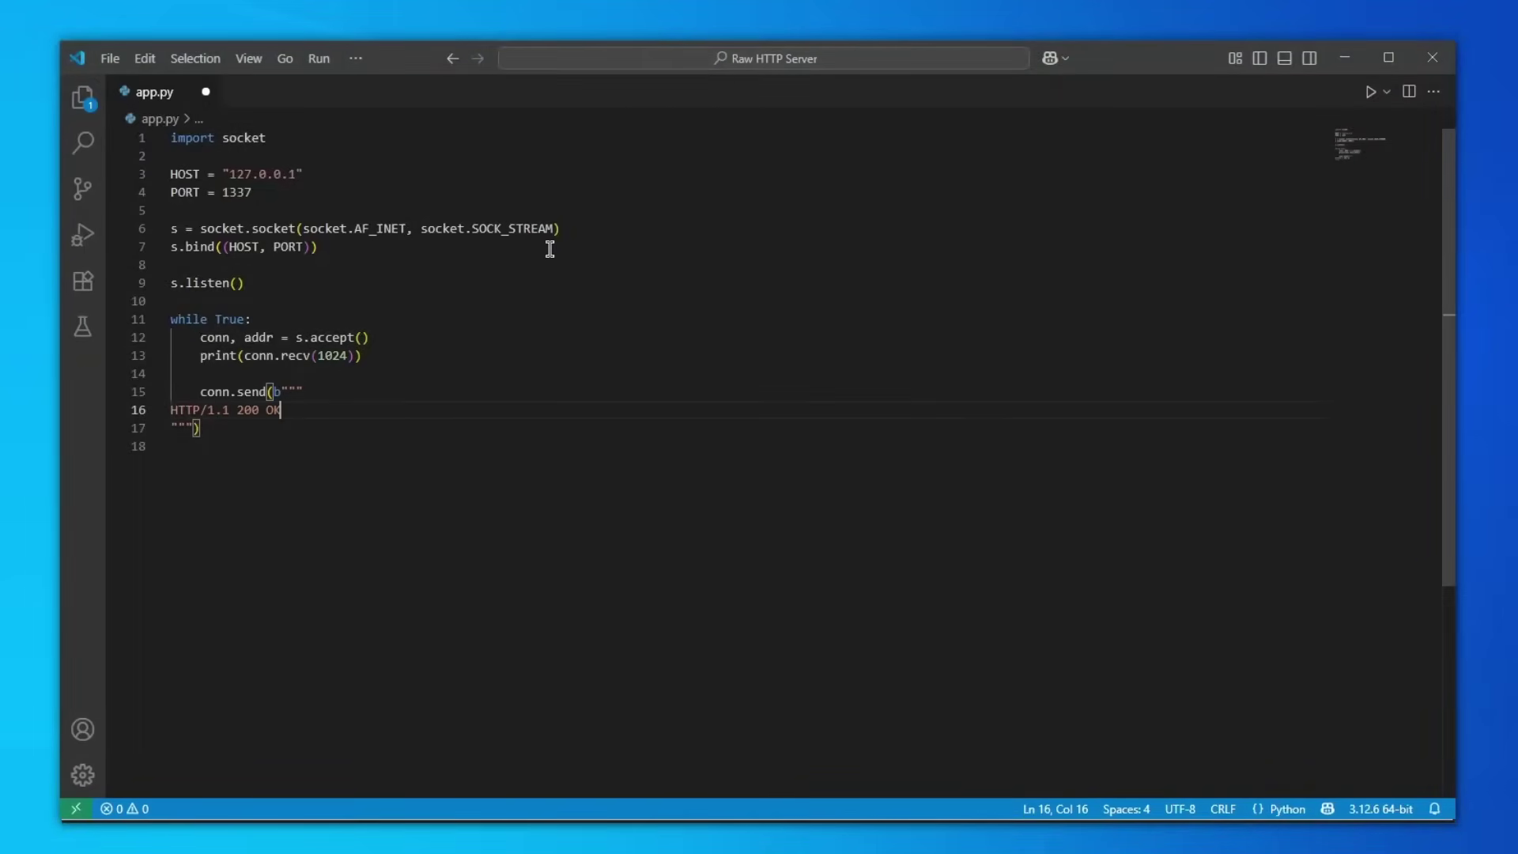
key("Return")
key("BackSpace")
key("BackSpace")
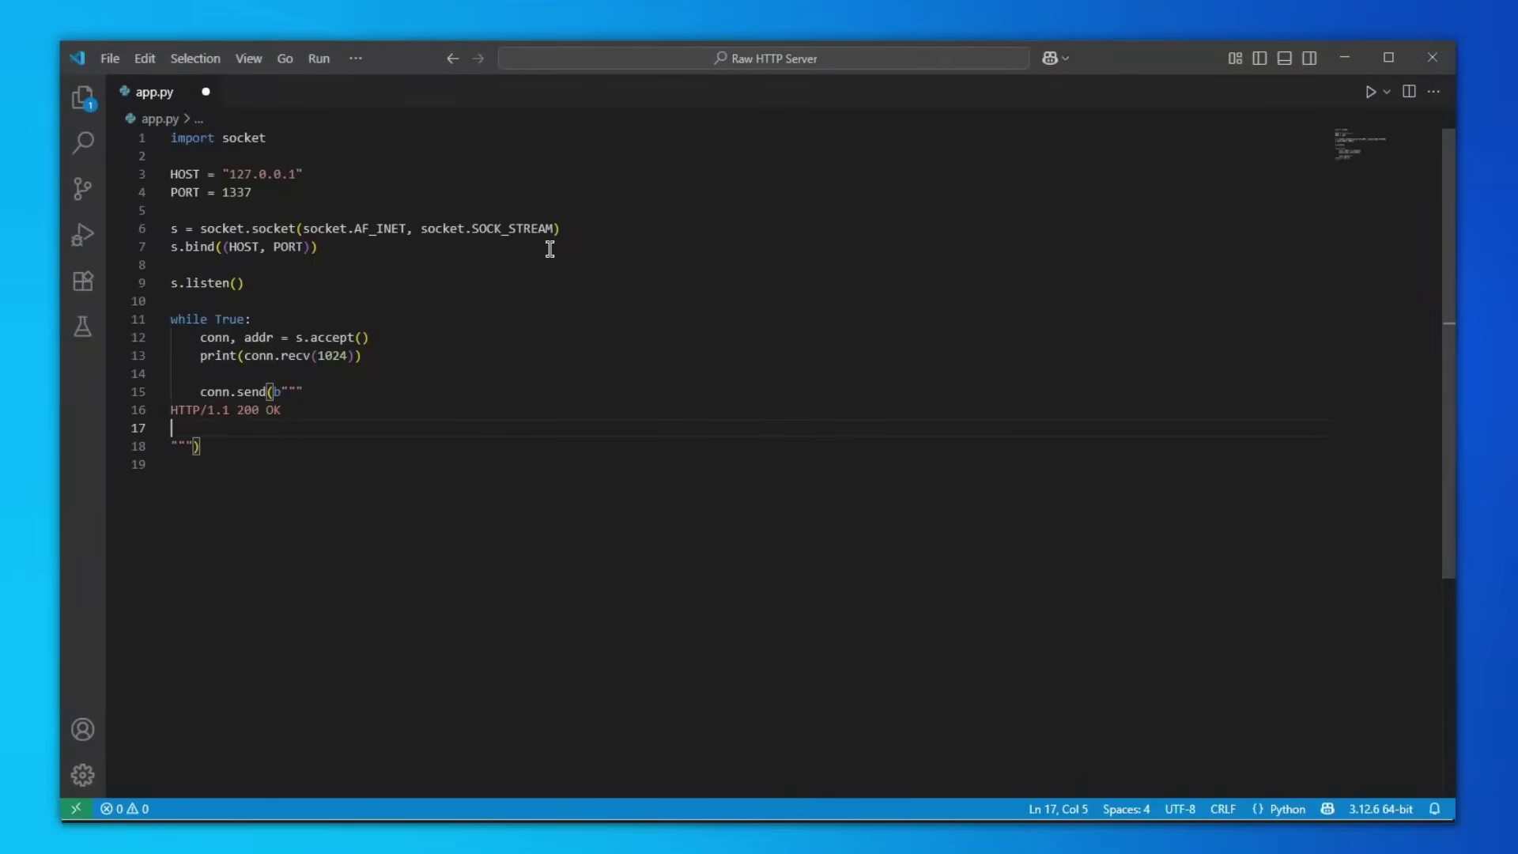
key("ctrl+s")
type("Server:")
type("Deadoverflow")
Add the Server: Deadoverflow and Test-Header: test header lines and save.
key("Return")
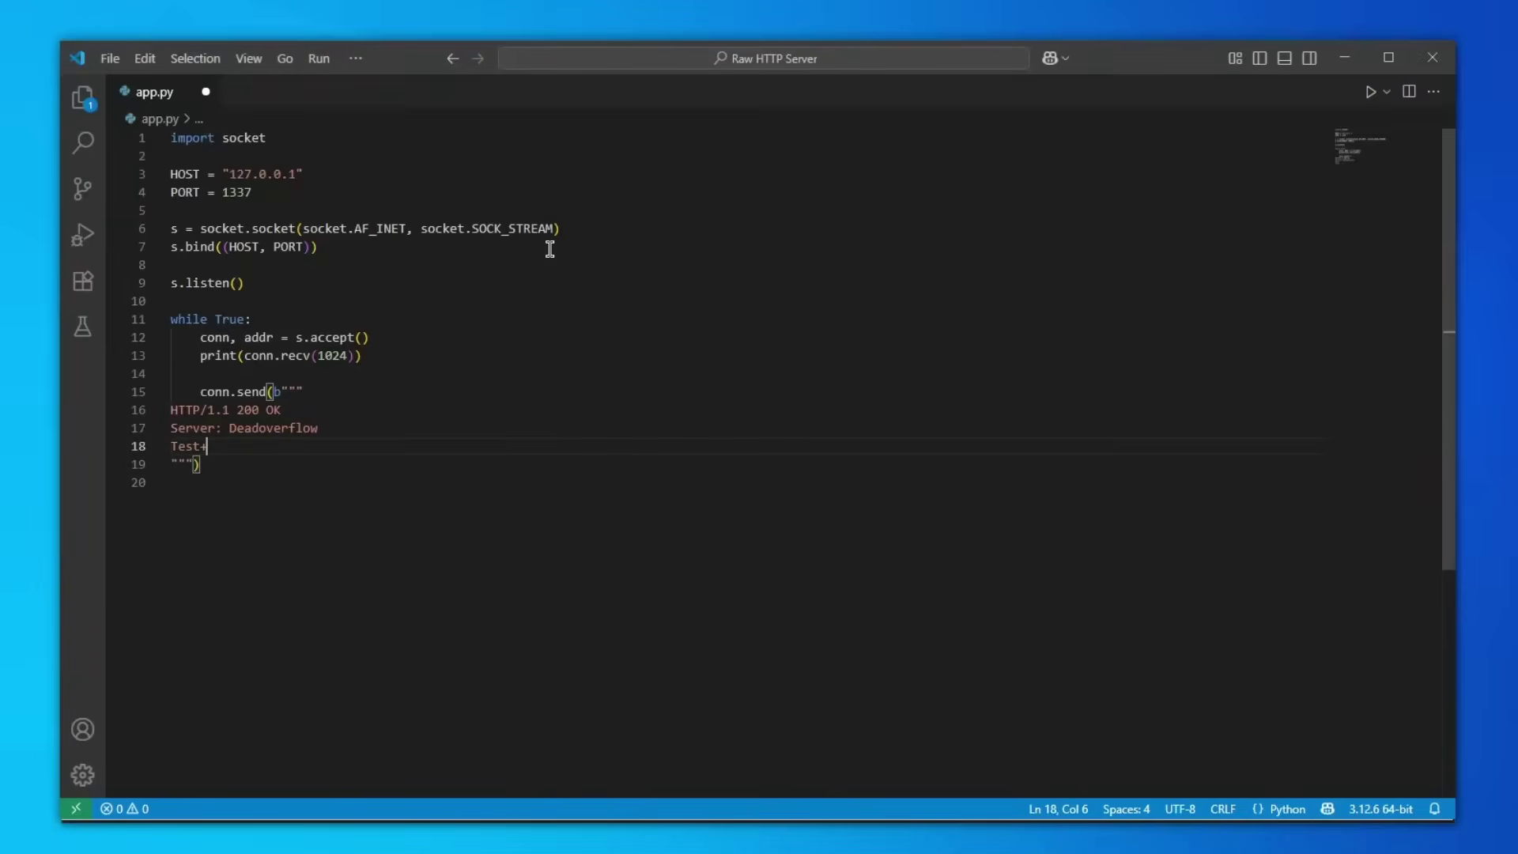
type("Header: test")
key("Return")
key("Return")
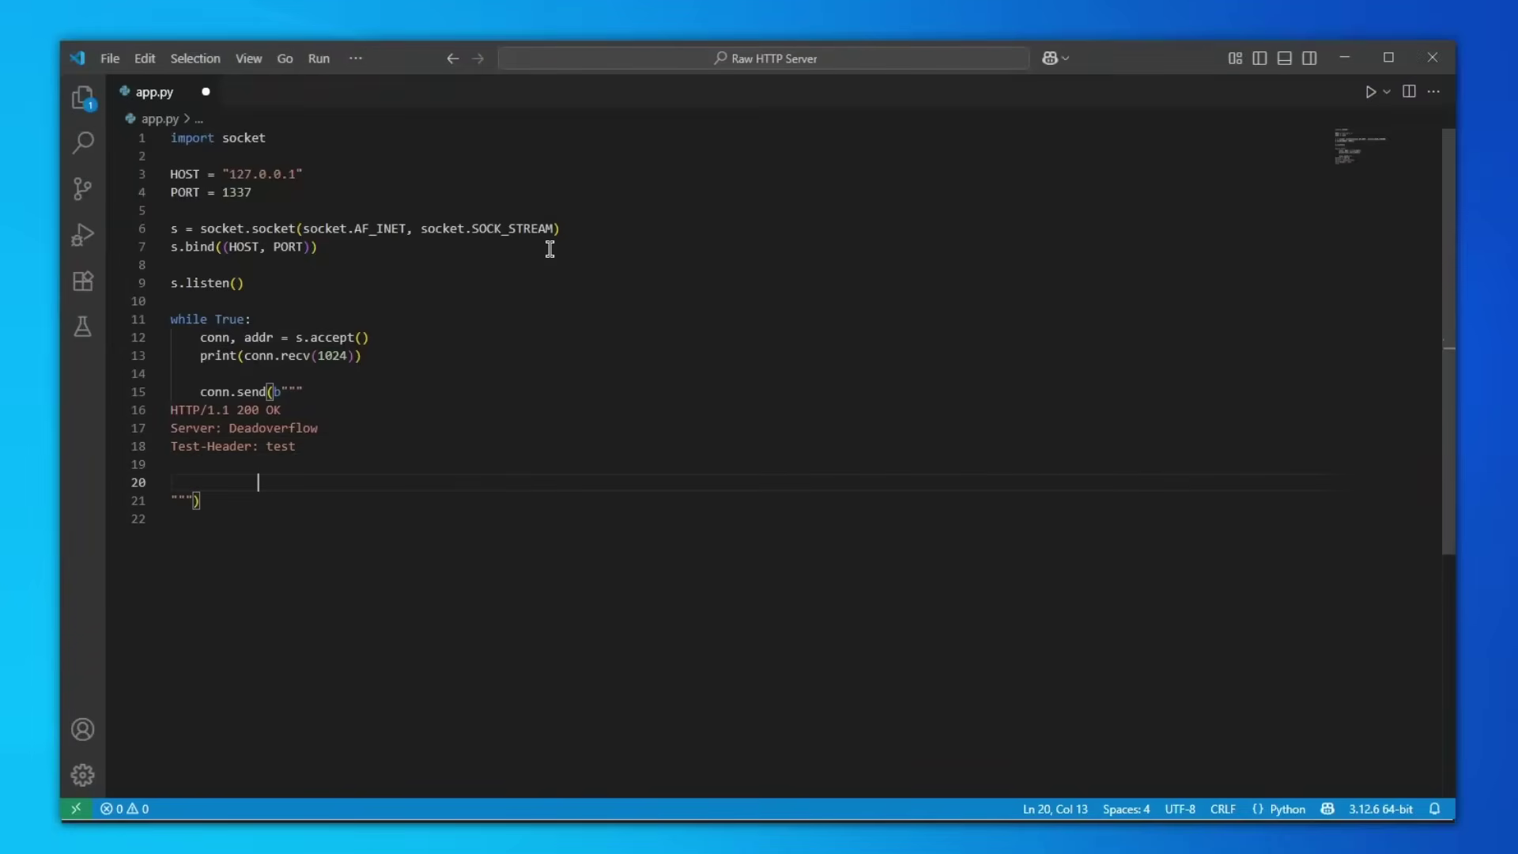
key("BackSpace")
key("ctrl+s")
type("<>1")
Add the <h1>Hello from this simple server</h1> body, tidy indentation, save, and run app.py.
key("Right")
type(">")
key("Left")
key("Left")
key("Left")
type("Hello from ")
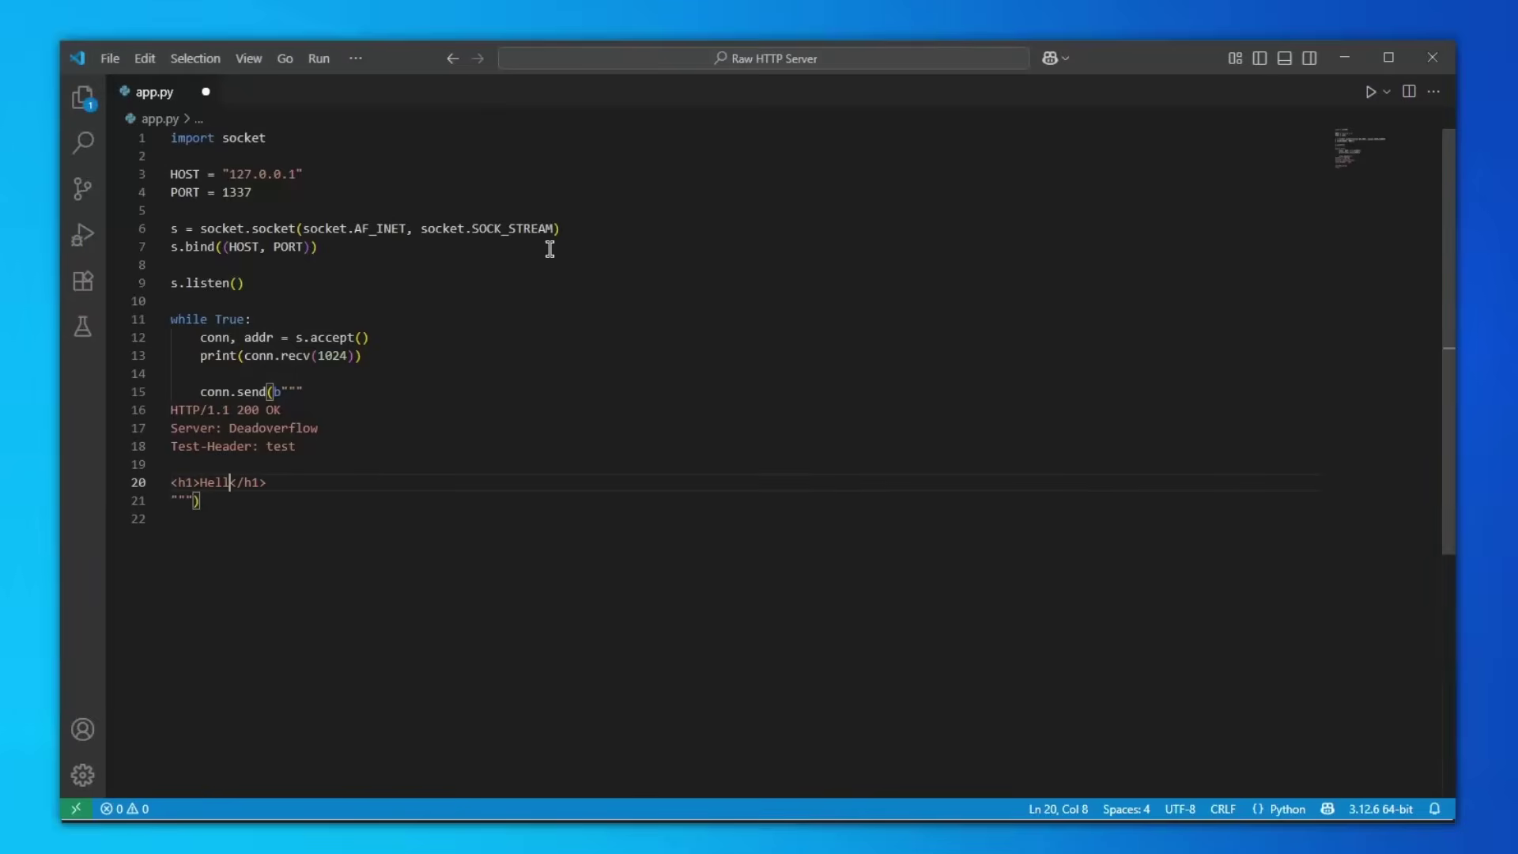
type("this simple server")
key("ctrl+s")
left_click(360, 462)
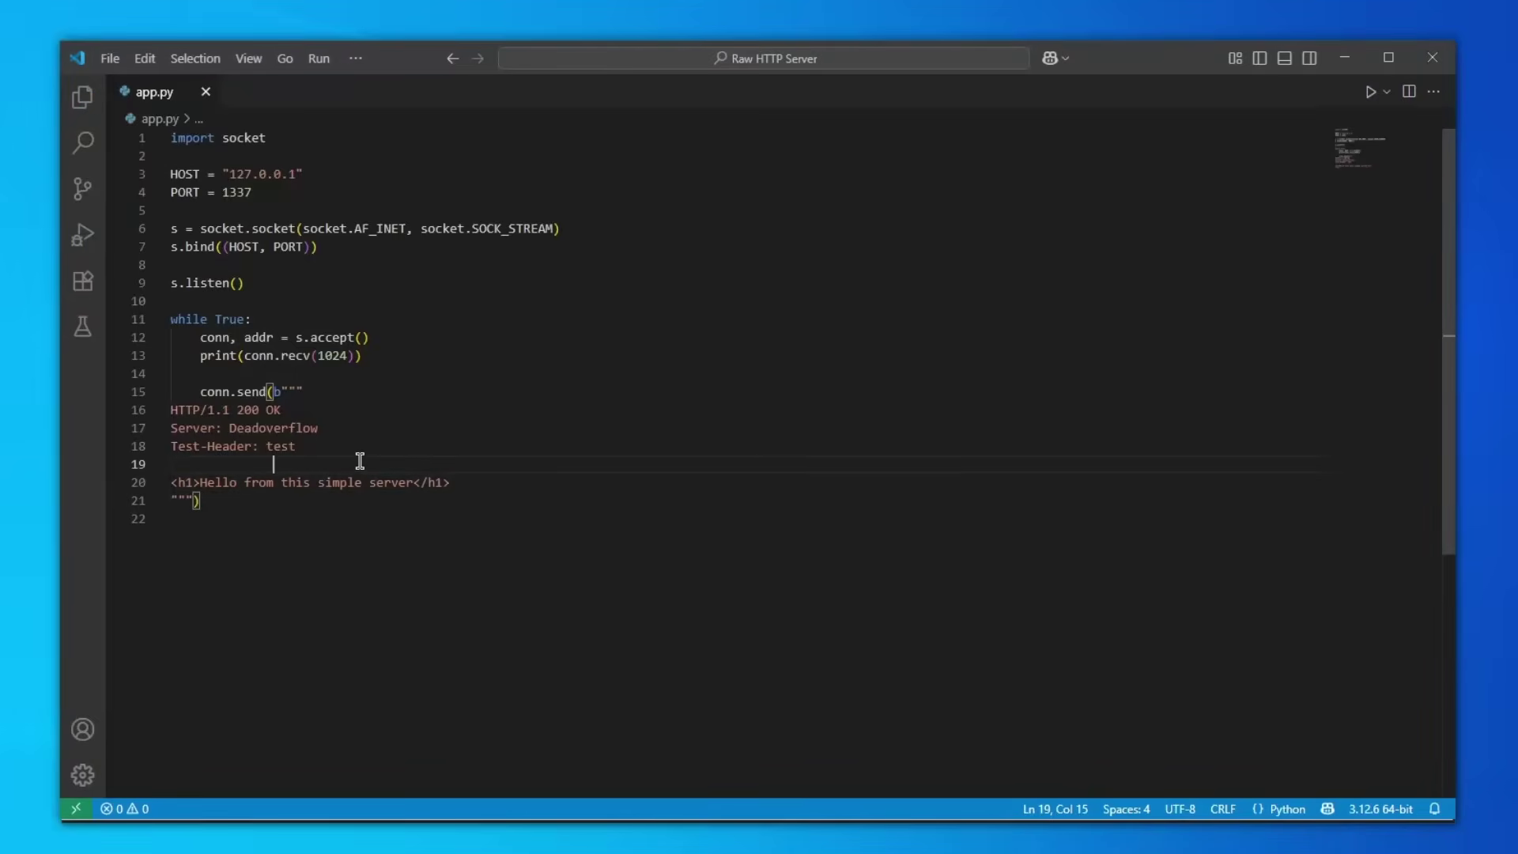
key("BackSpace")
key("BackSpace")
key("ctrl+s")
left_click(1370, 92)
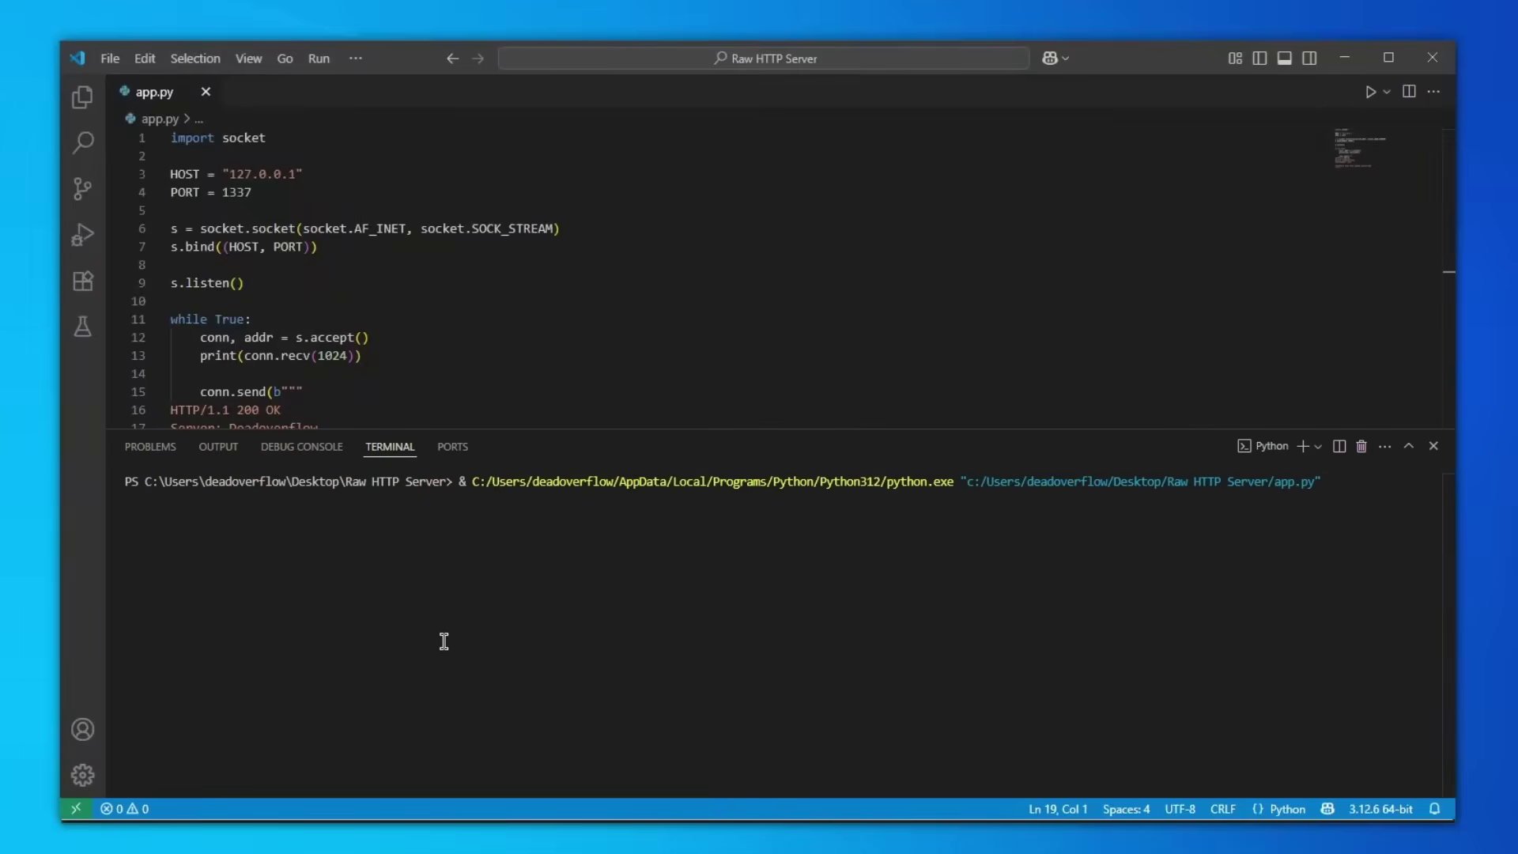
Reload localhost:1337 in Brave so it shows 'Hello from this simple server'.
key("alt+Tab")
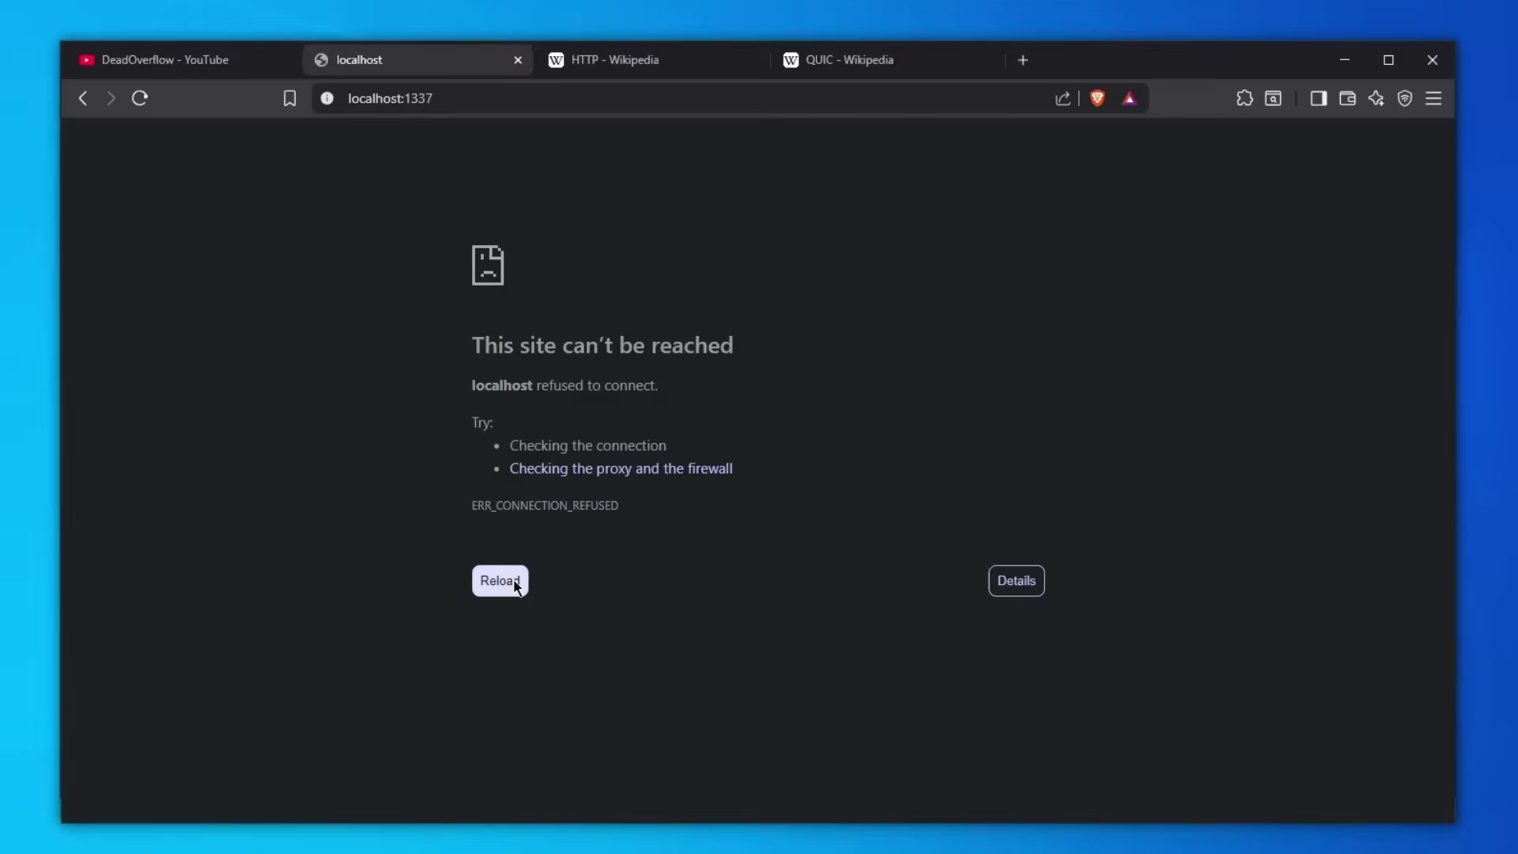
left_click(514, 583)
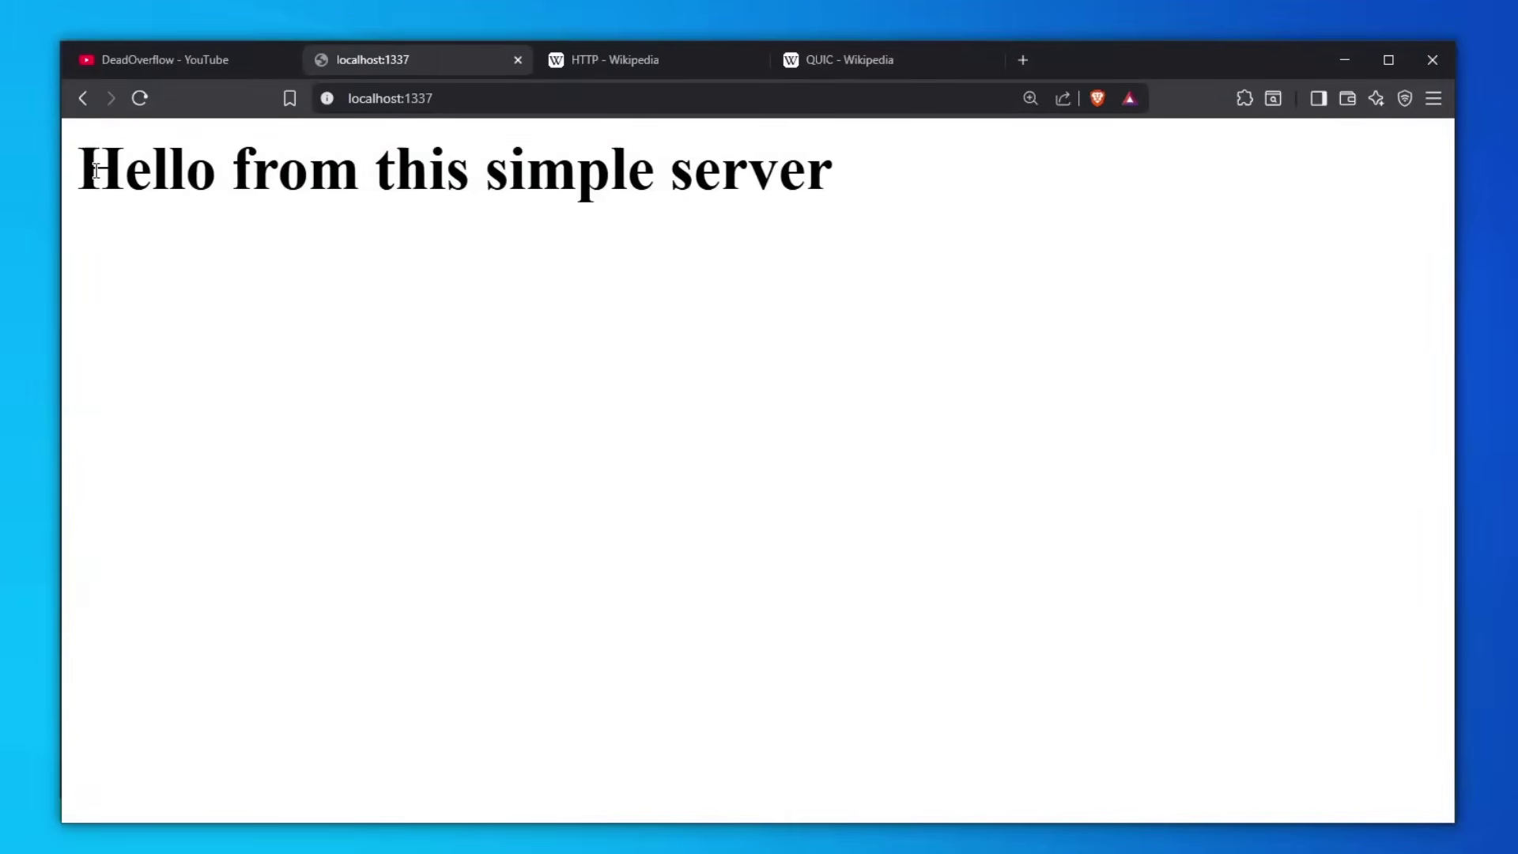
left_click_drag(79, 166, 724, 177)
key("alt+Tab")
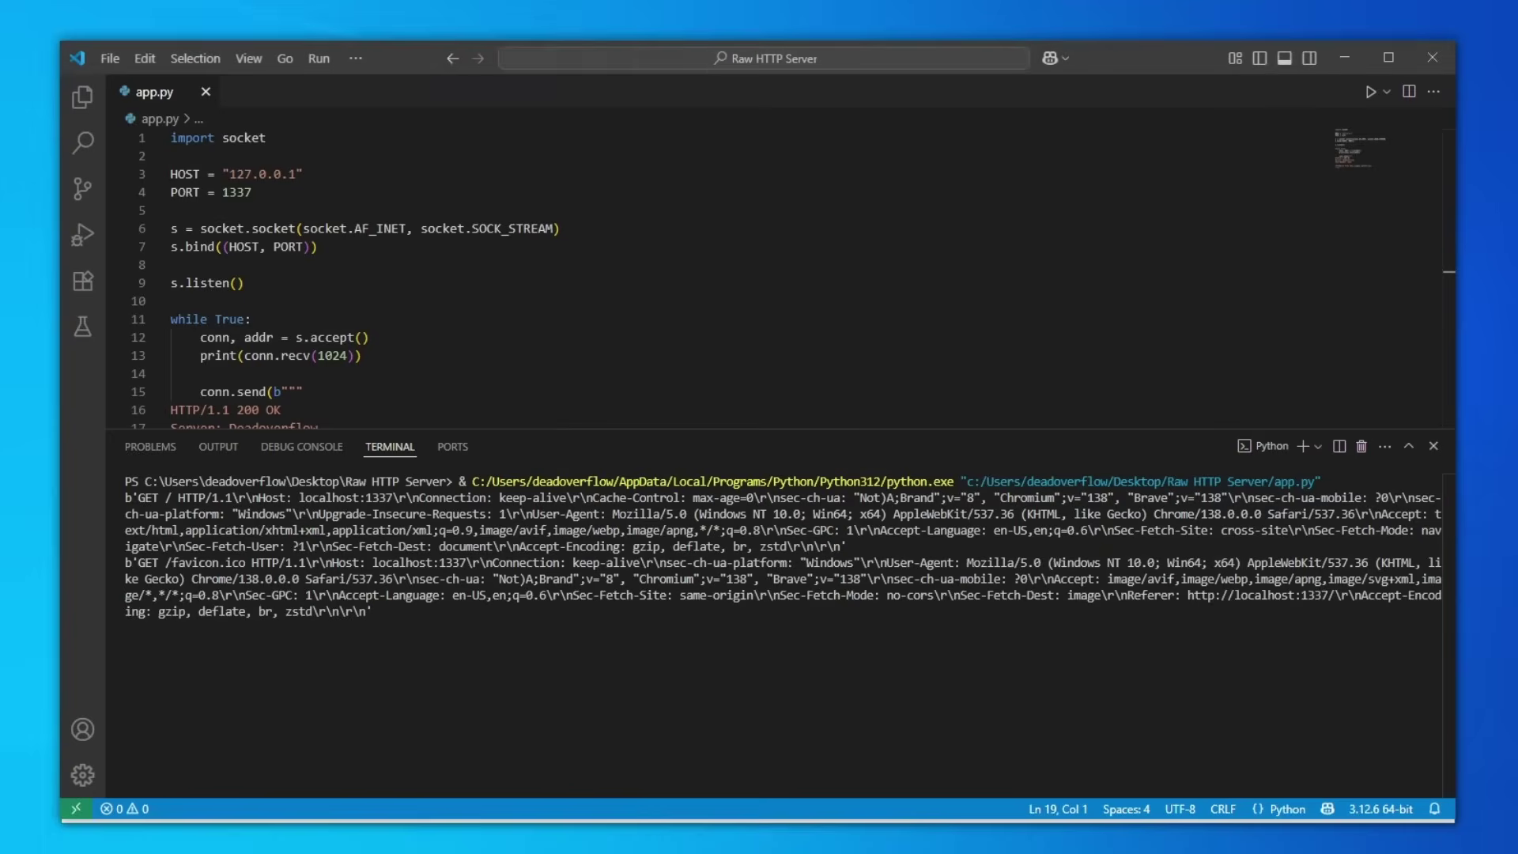
left_click(1345, 57)
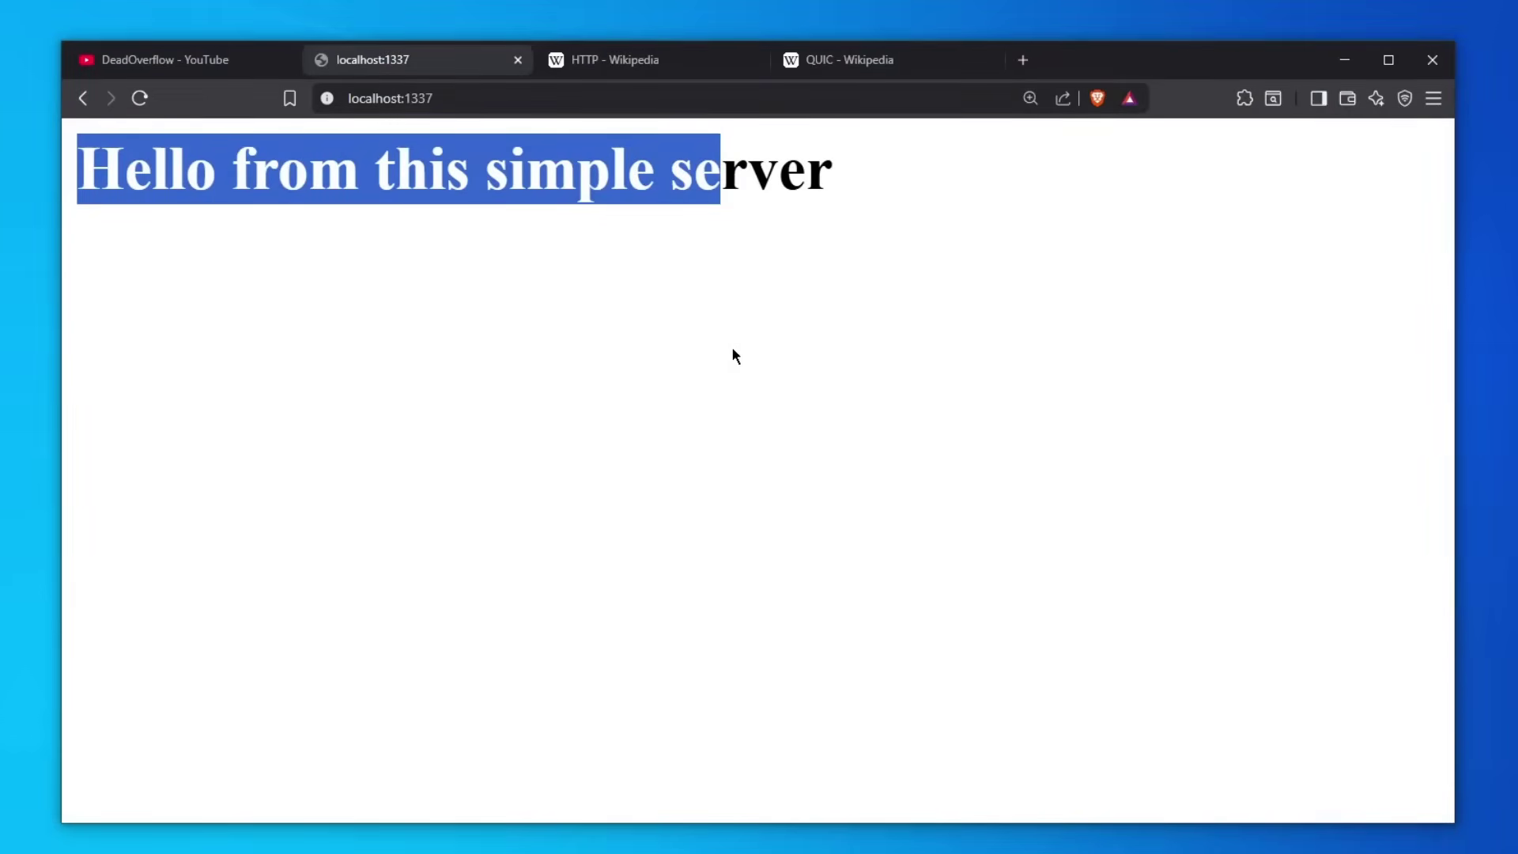
In DevTools Network, inspect the localhost request: 200 OK, Server: Deadoverflow, Test-Header: test.
key("F12")
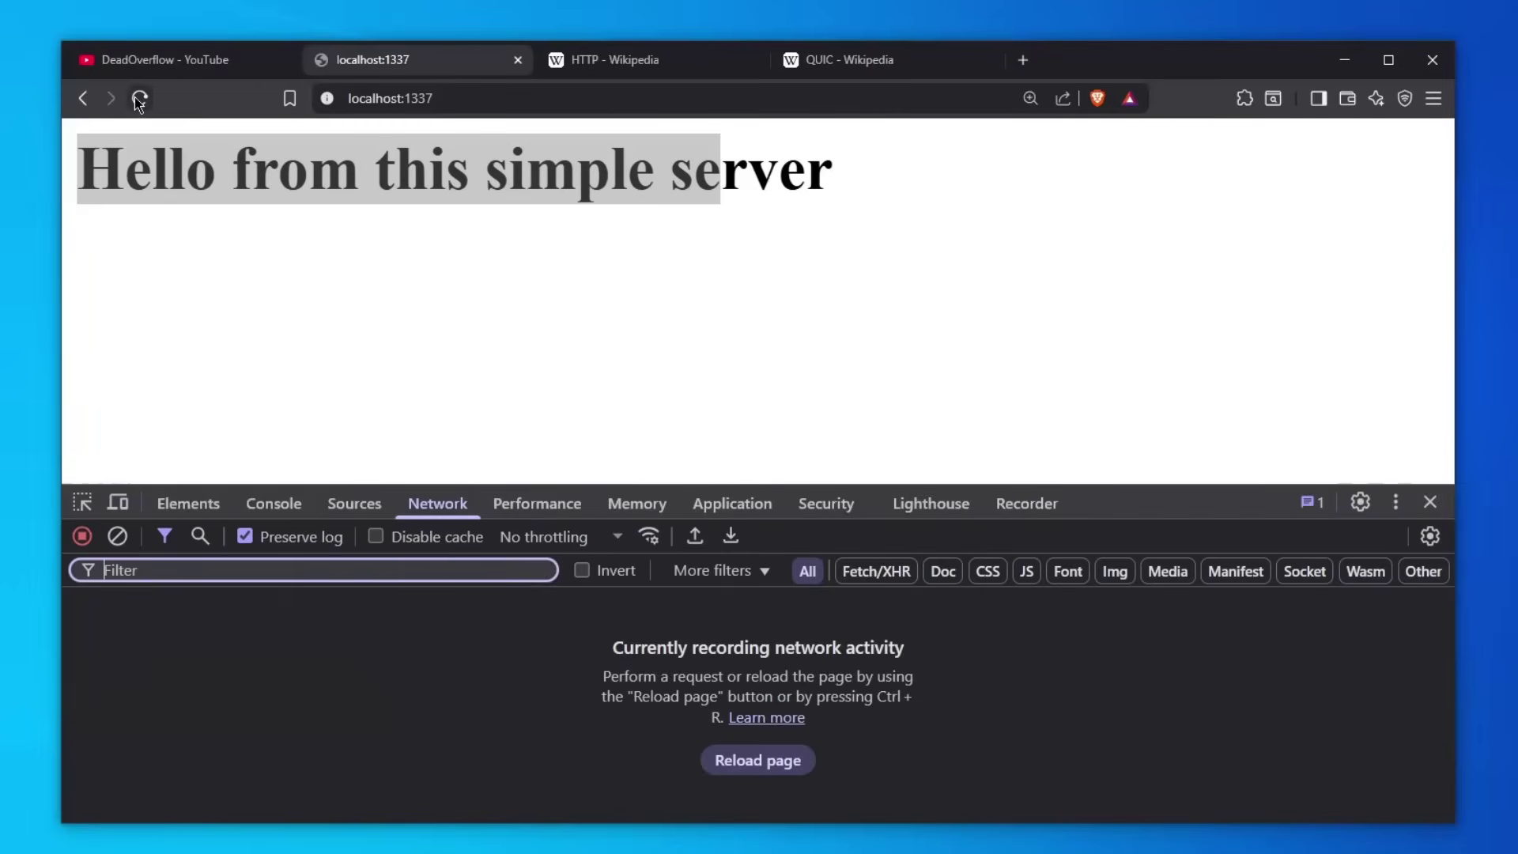
left_click(141, 98)
left_click_drag(759, 485, 759, 351)
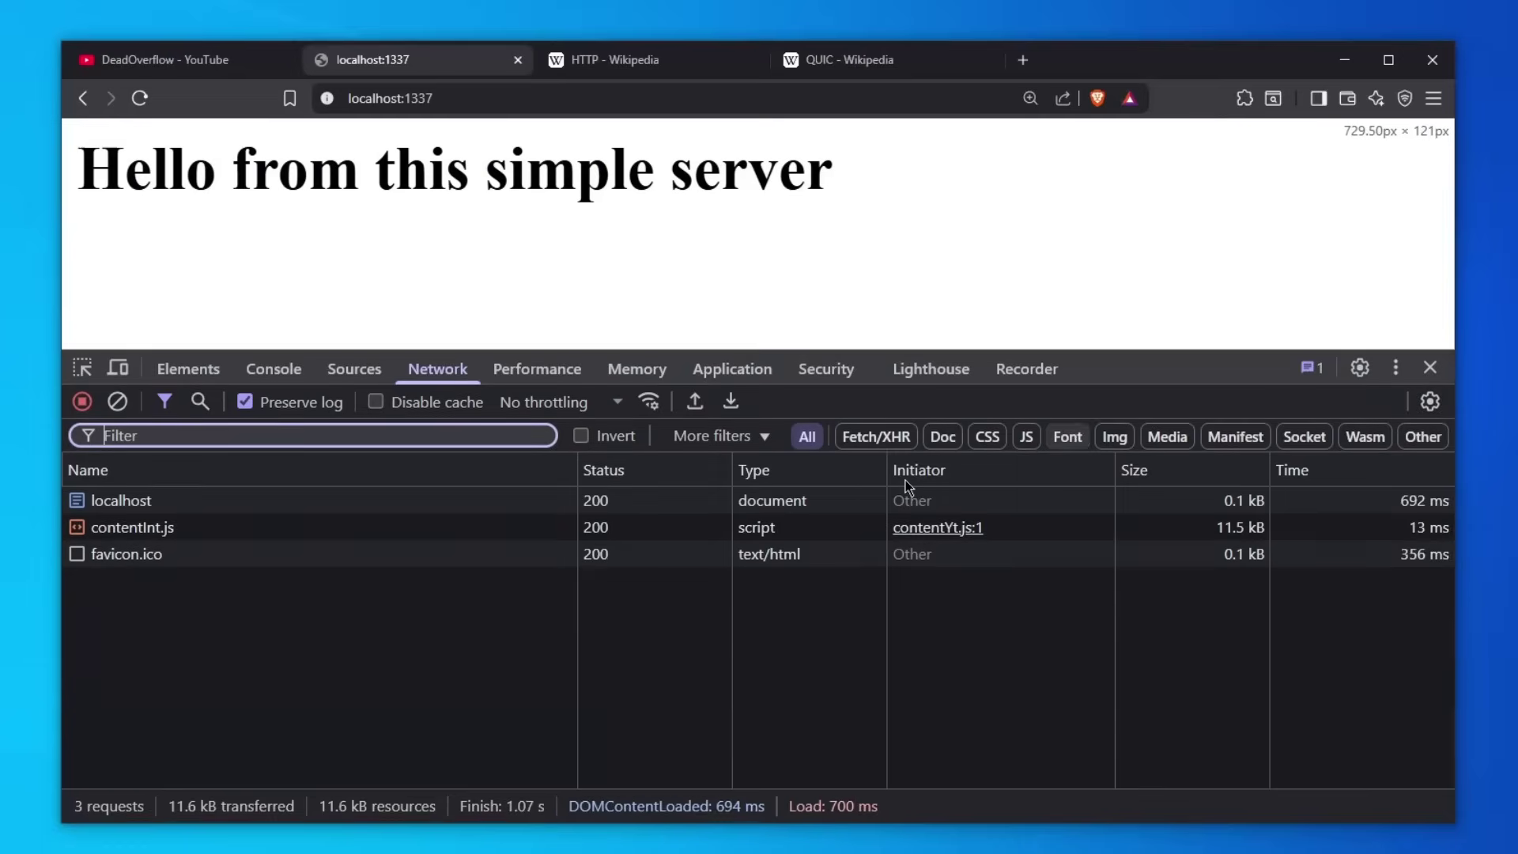
left_click(386, 502)
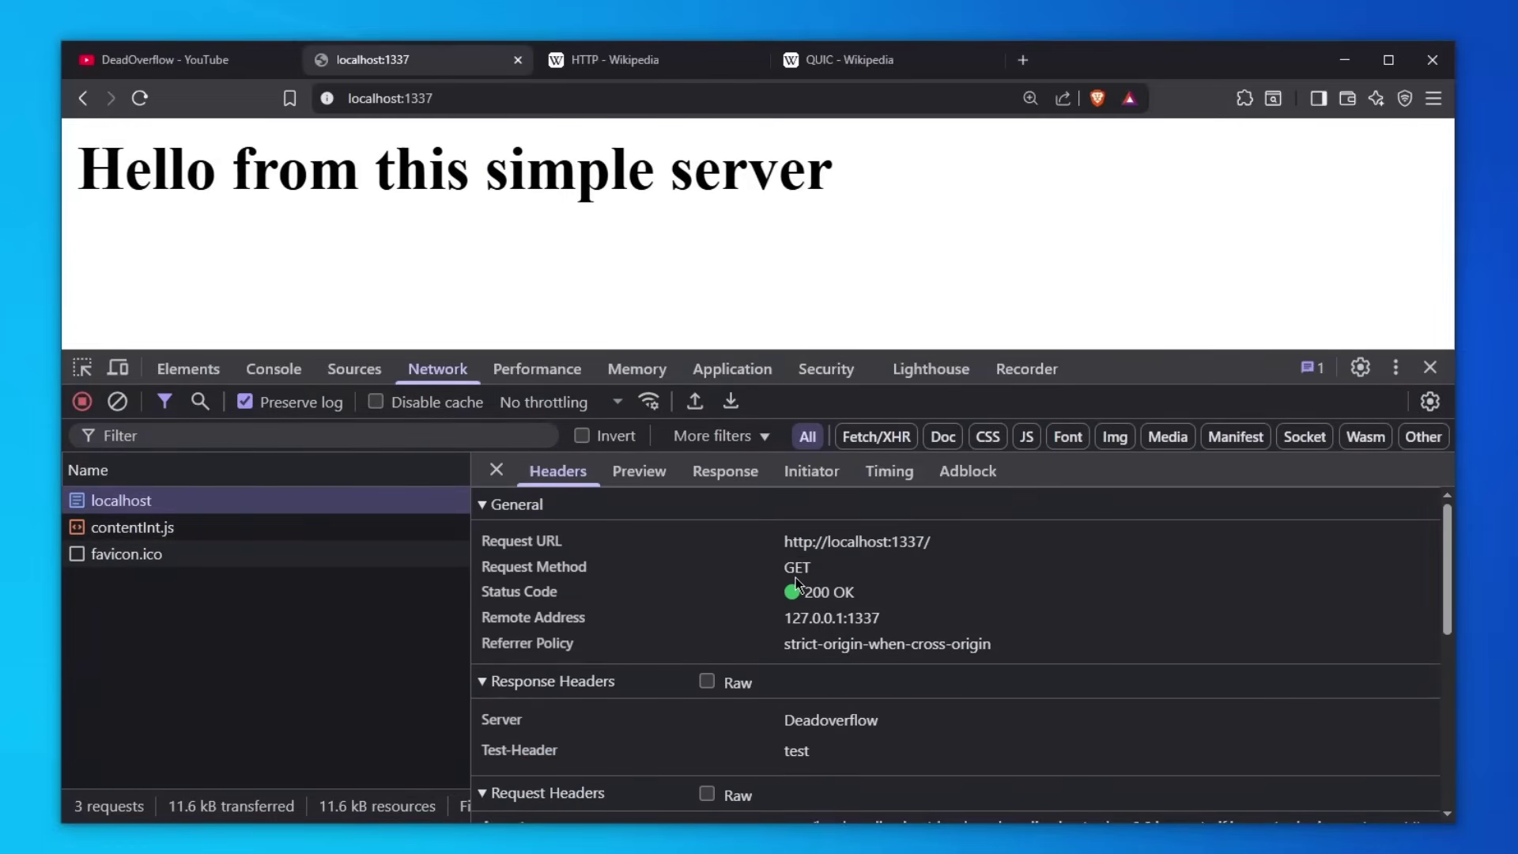
key("ctrl+minus")
key("ctrl+minus")
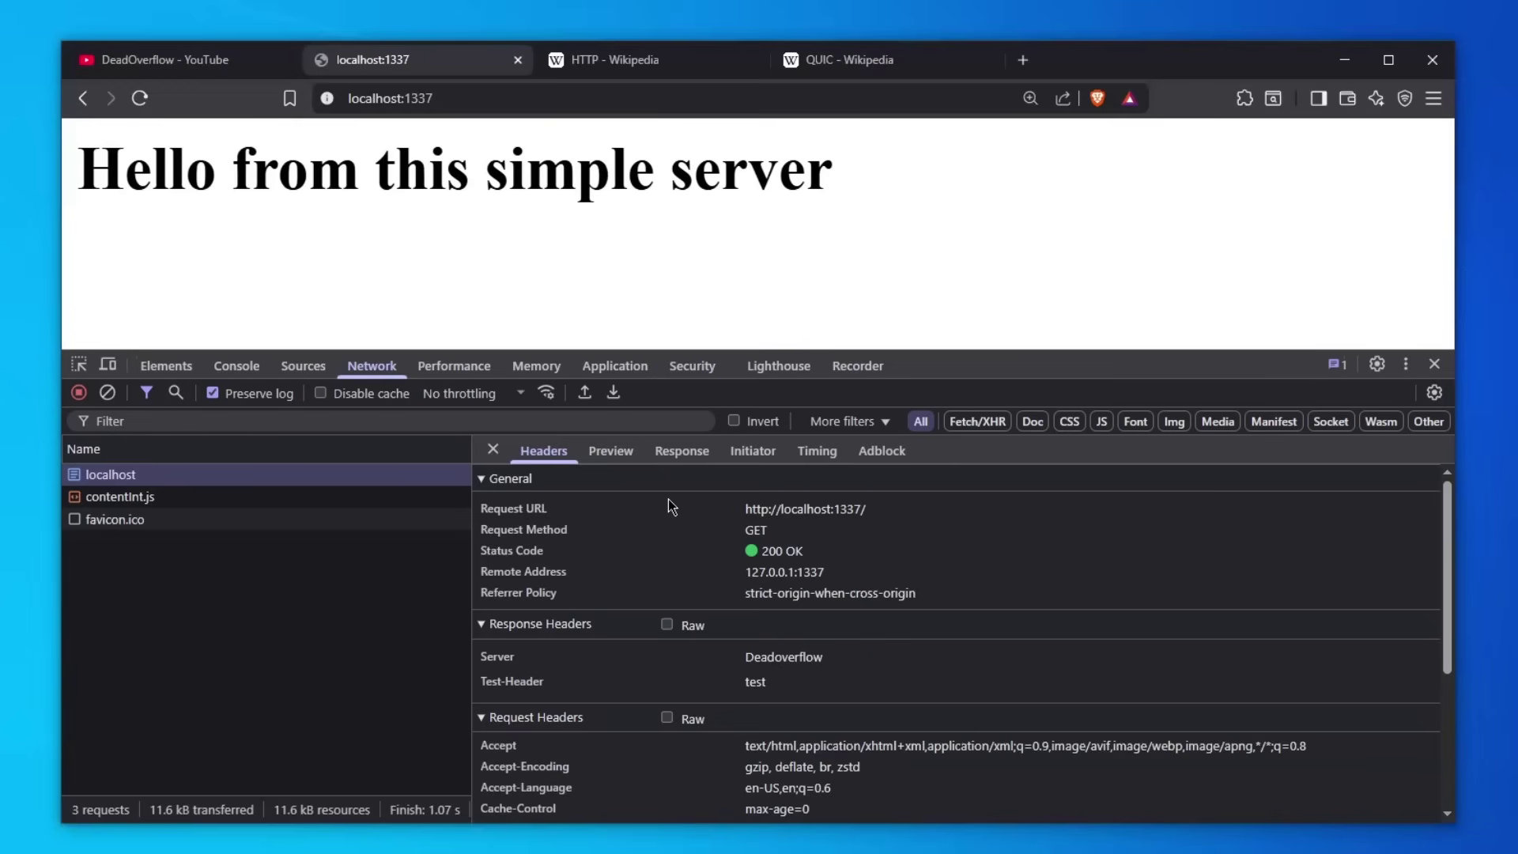
scroll(712, 558, "down", 1)
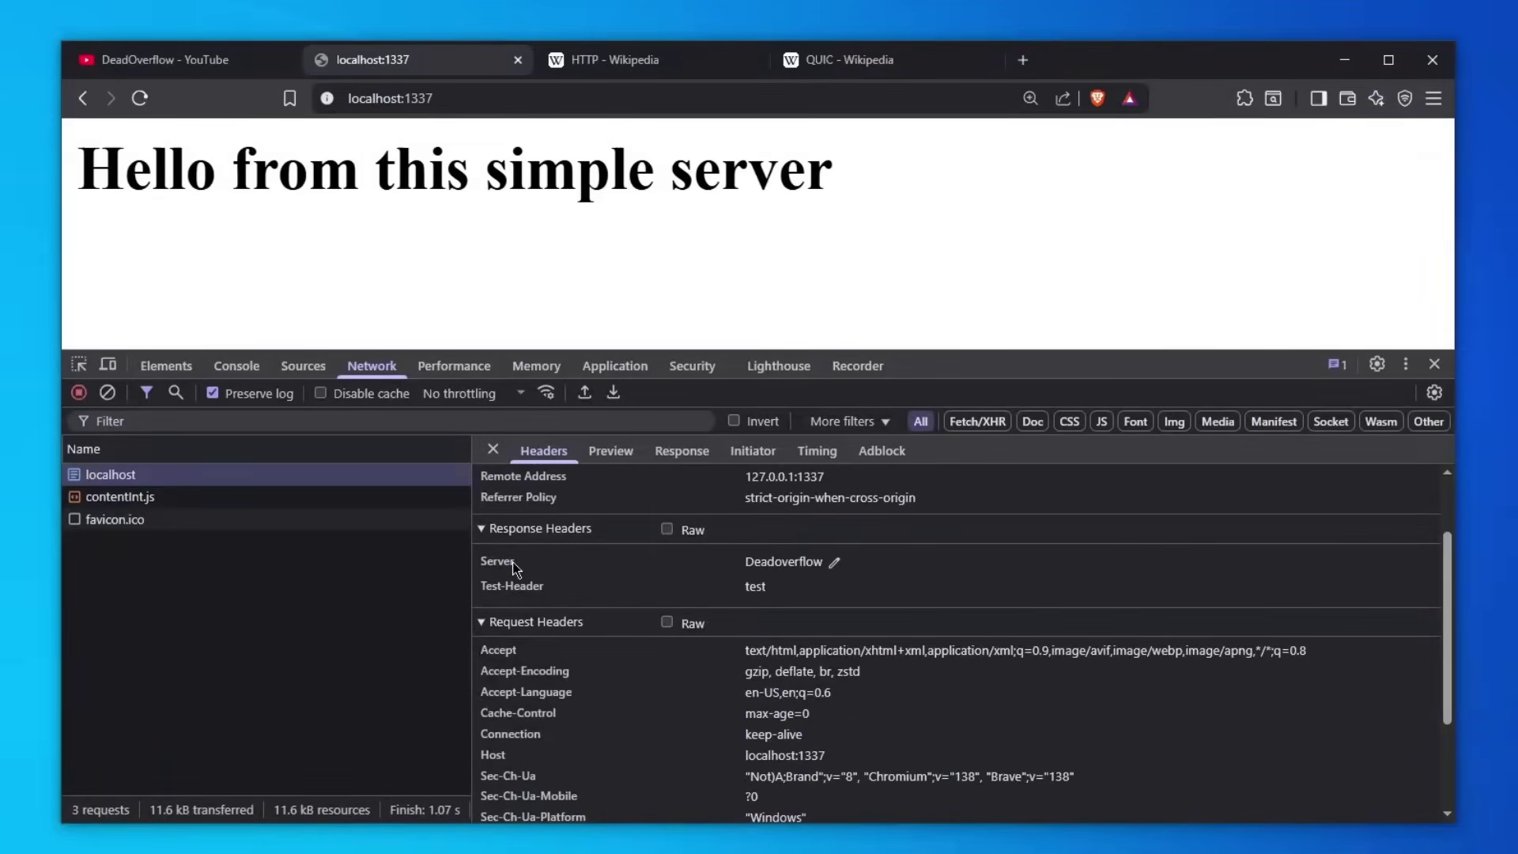
mouse_move(541, 680)
scroll(747, 591, "up", 1)
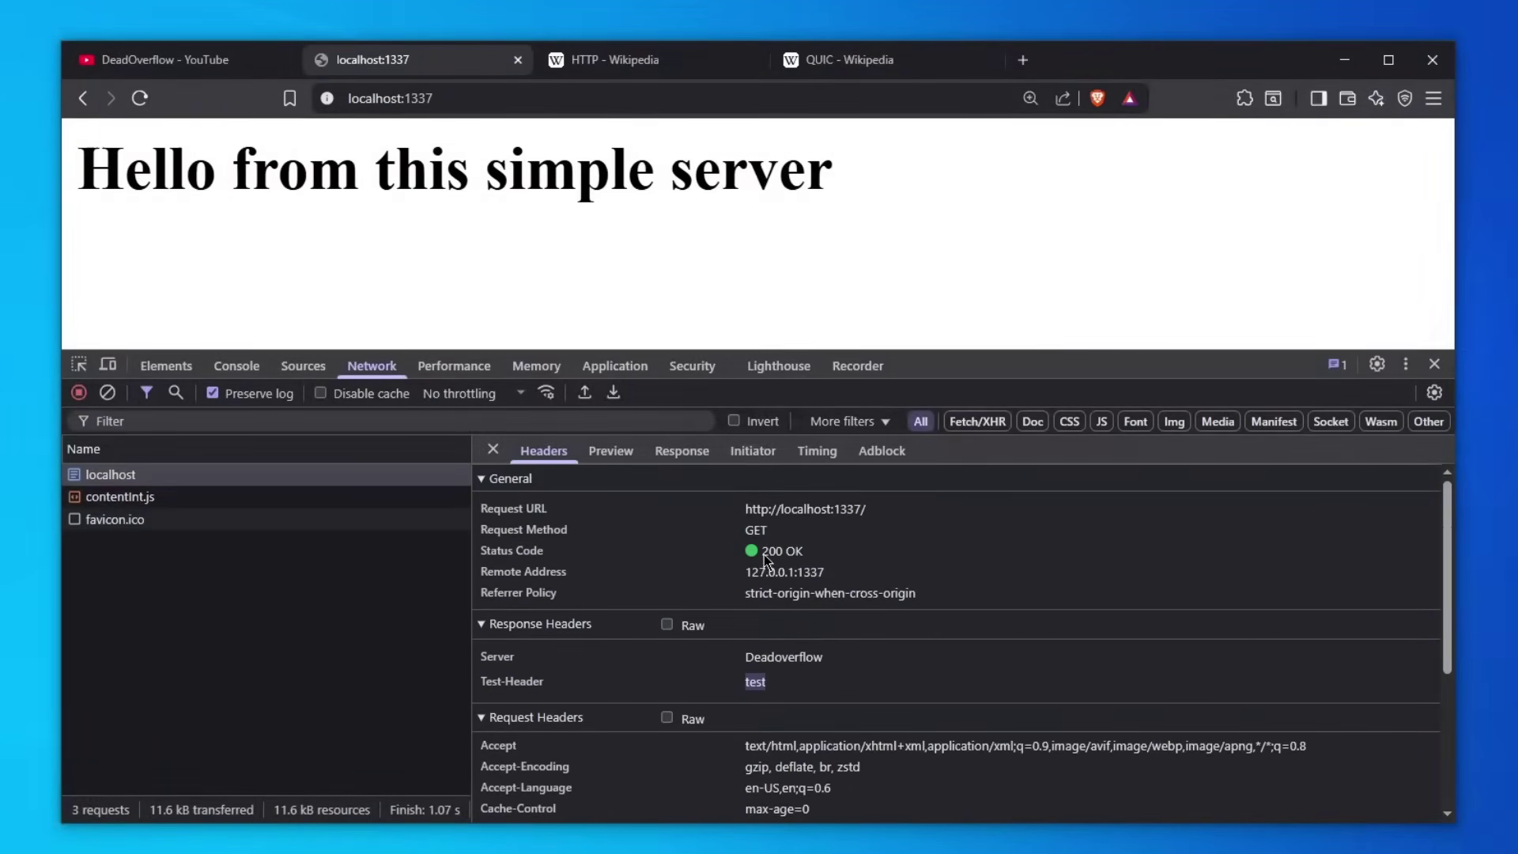
left_click_drag(756, 553, 795, 555)
key("alt+Tab")
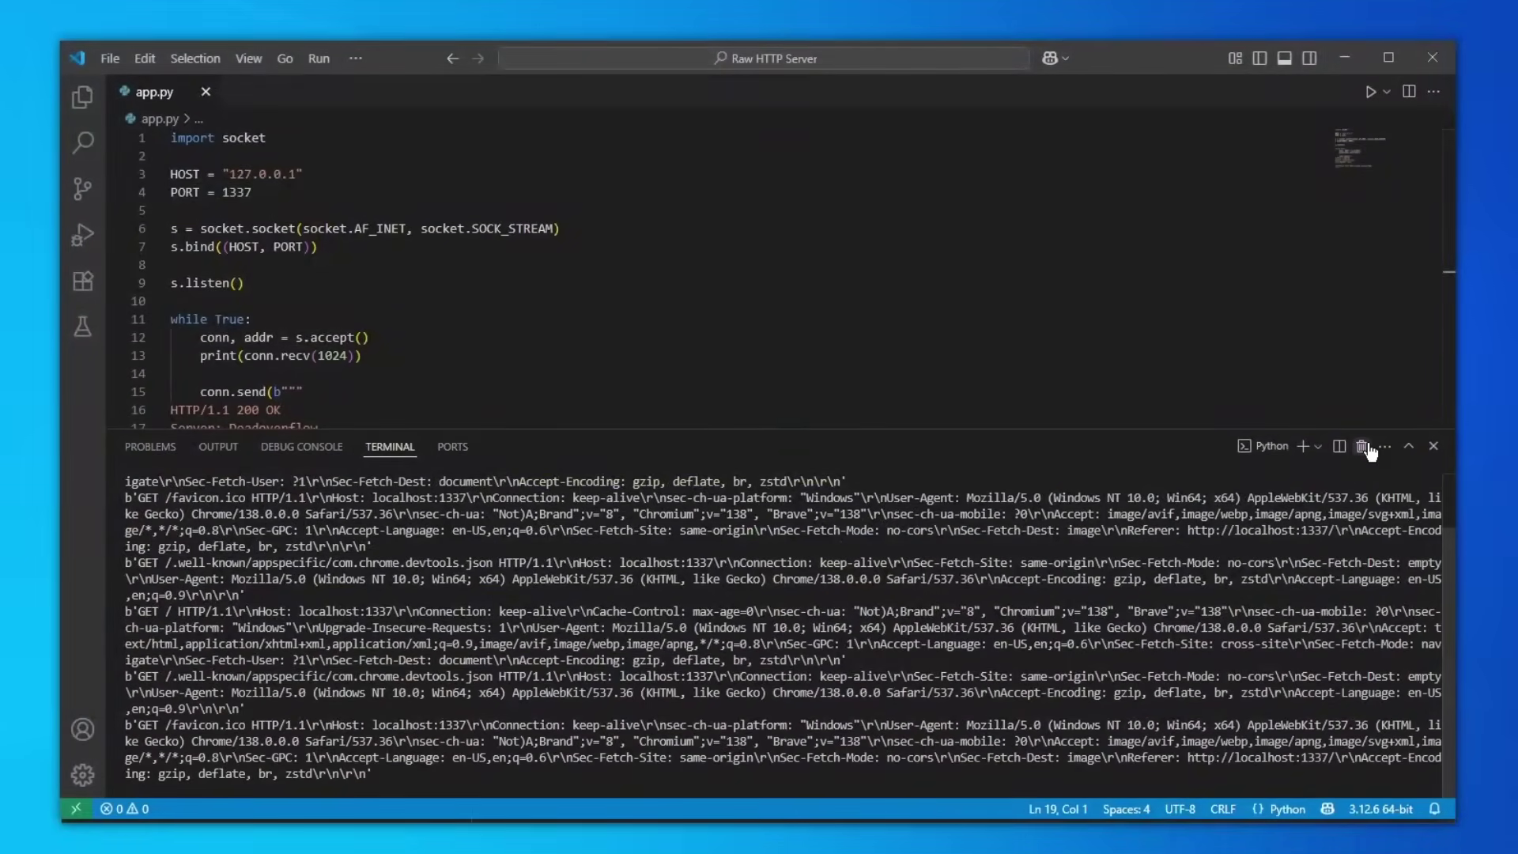
Stop the server, change line 16 to HTTP/1.1 1337 OK, save app.py, and rerun it.
left_click(1368, 449)
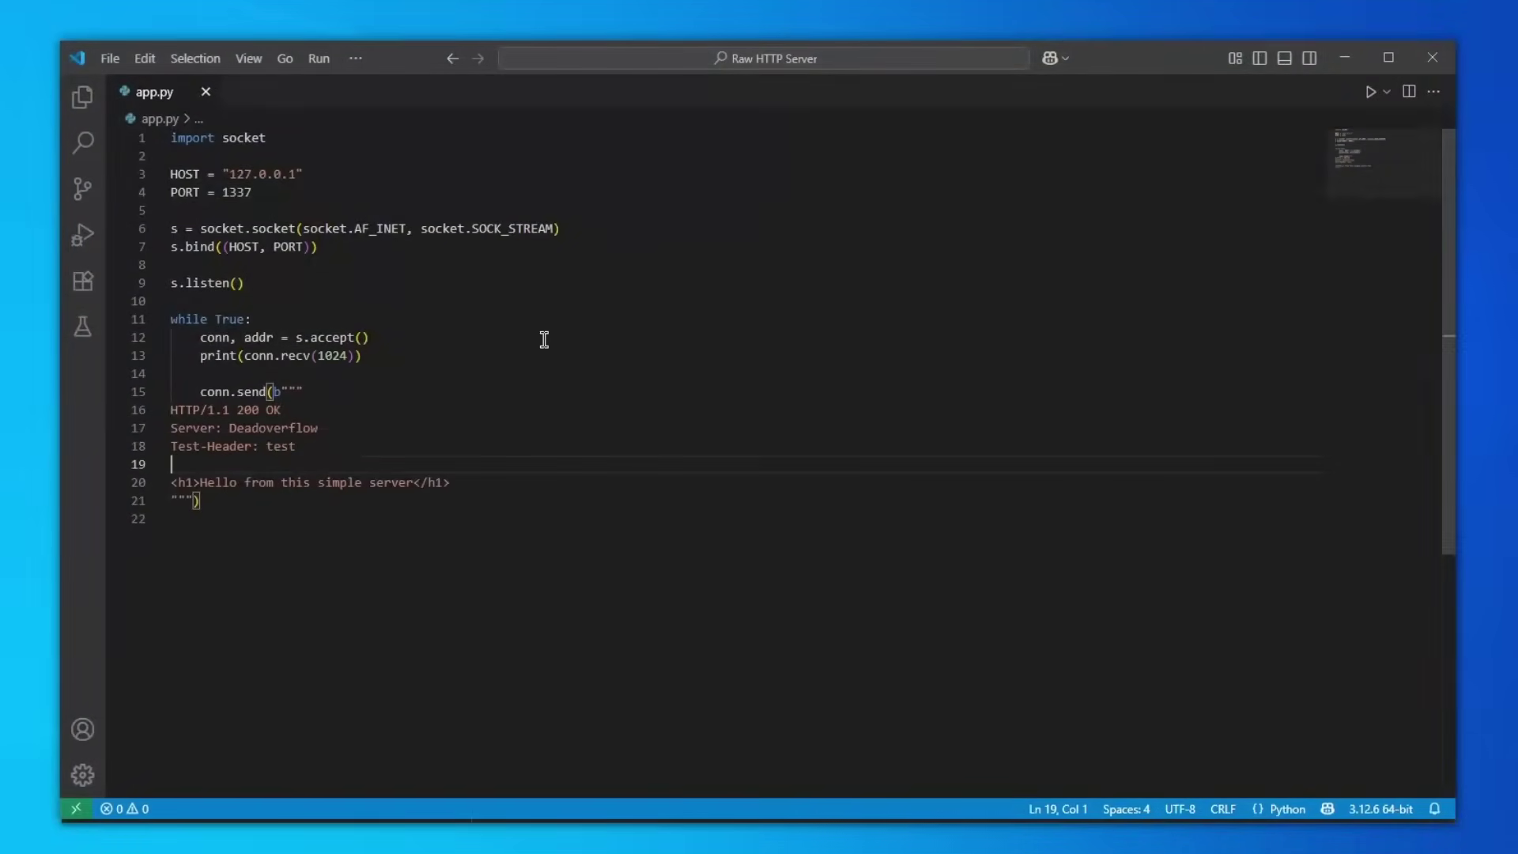
double_click(248, 410)
type("1337")
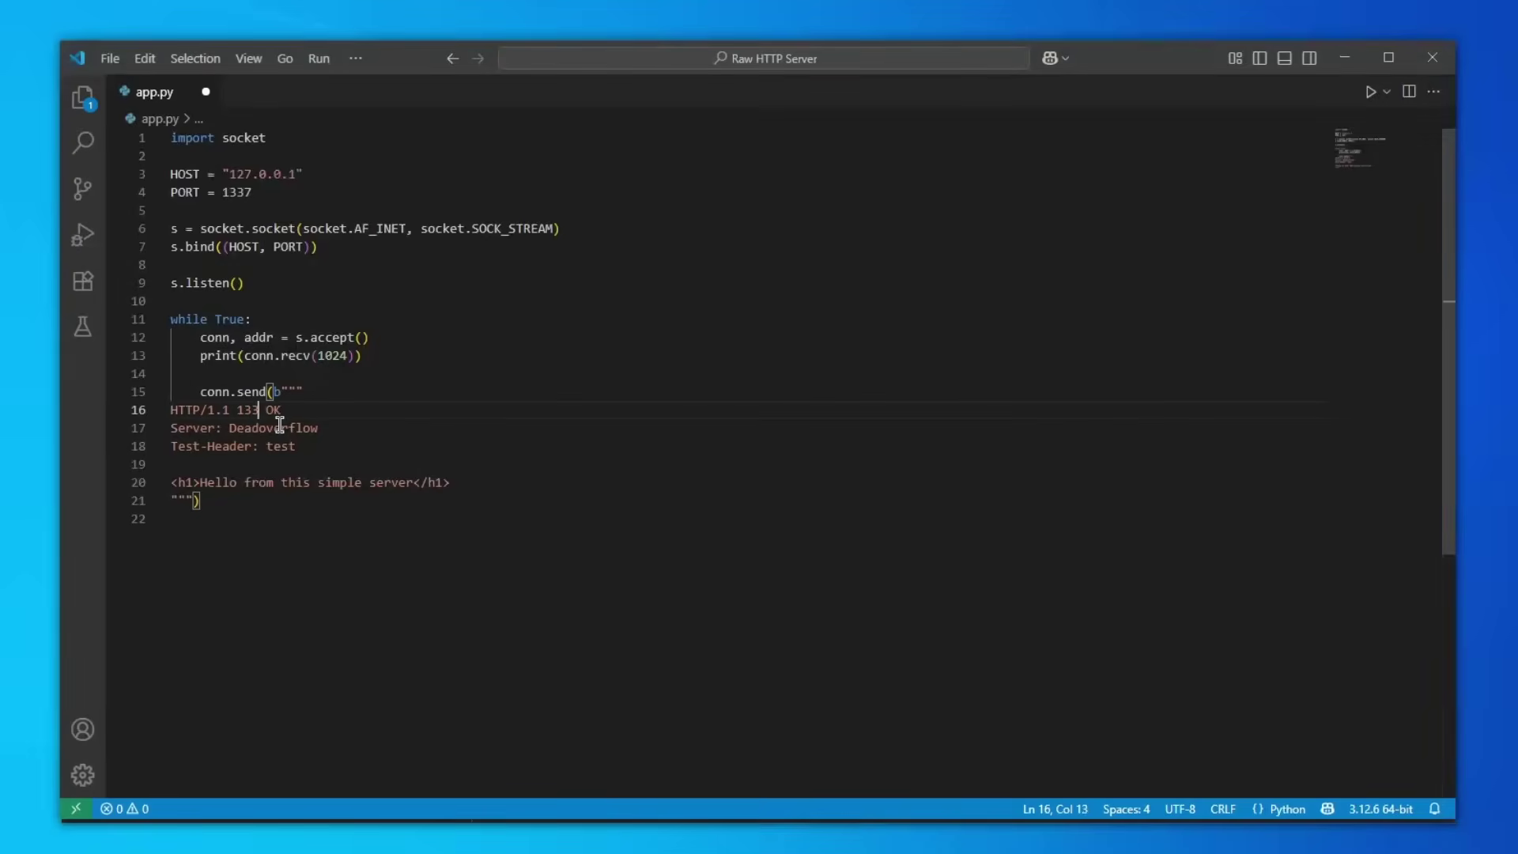
double_click(281, 409)
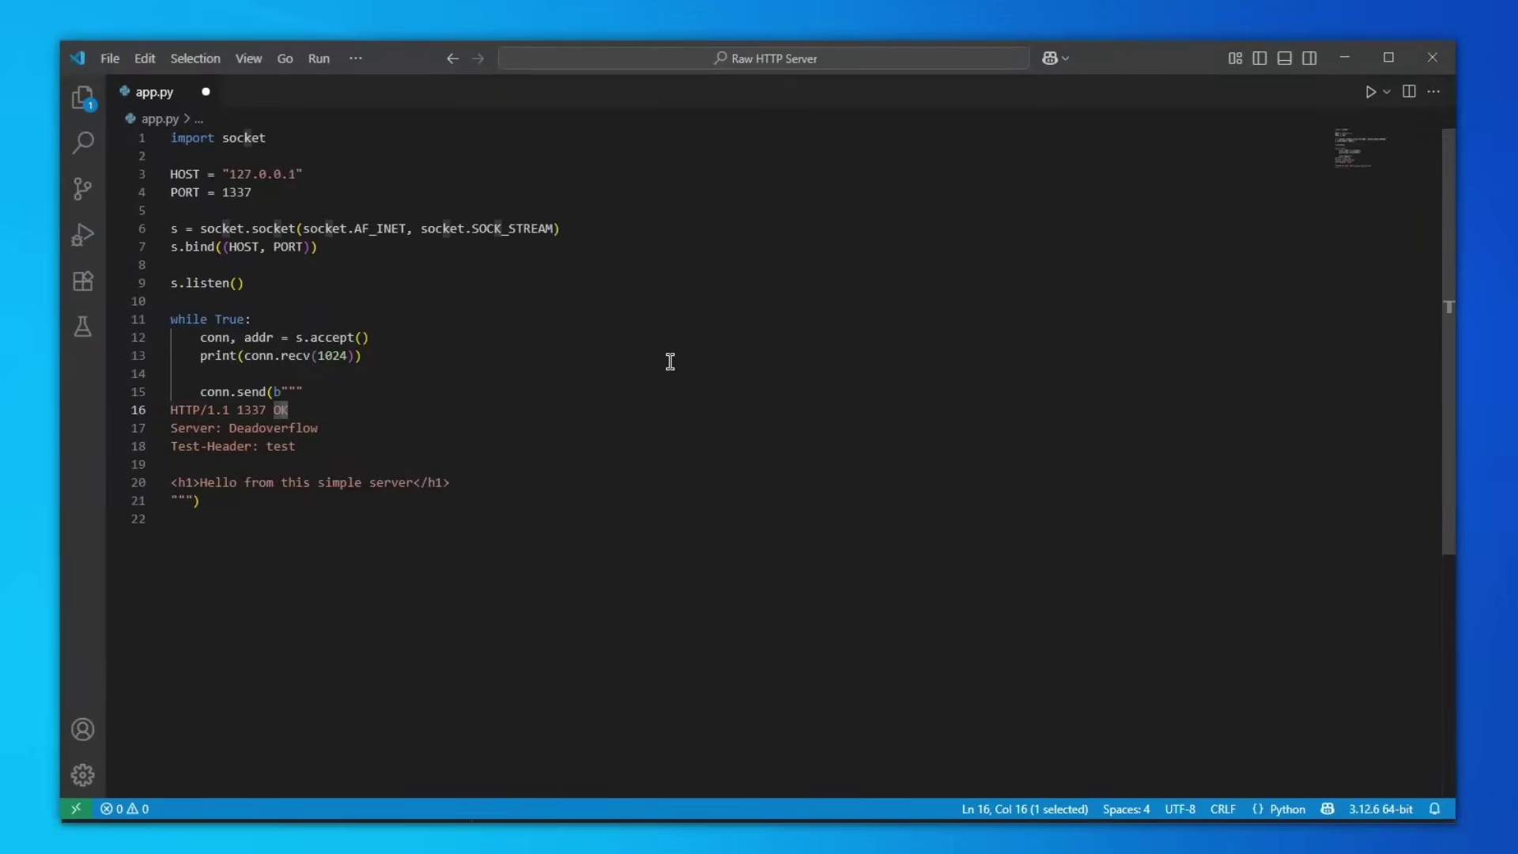
key("ctrl+s")
left_click(1370, 92)
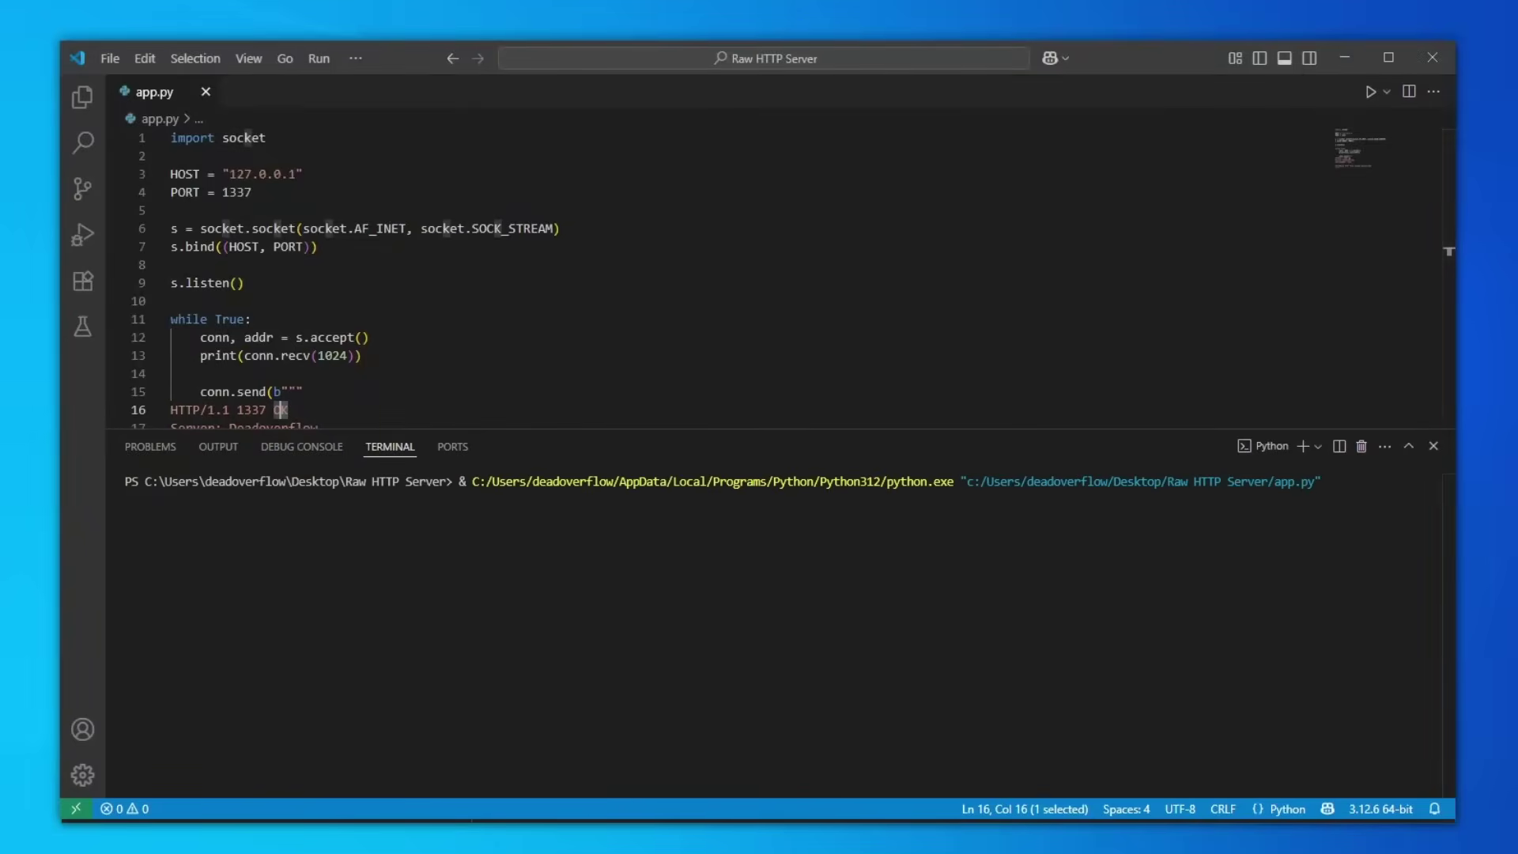
Reload localhost:1337 and check that the request's Status Code reads 1337 OK.
key("alt+Tab")
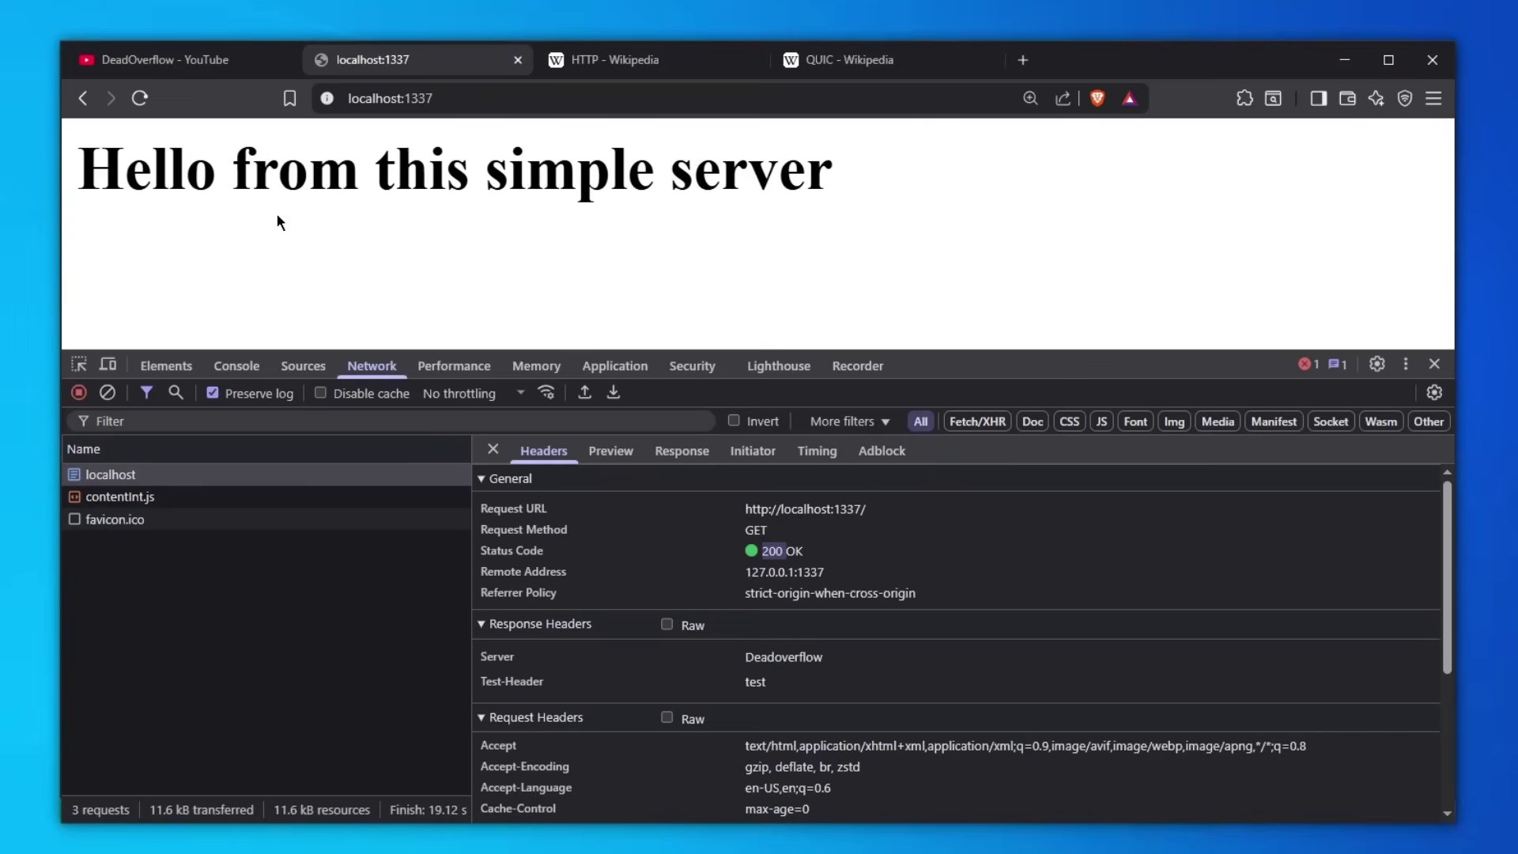
left_click(140, 98)
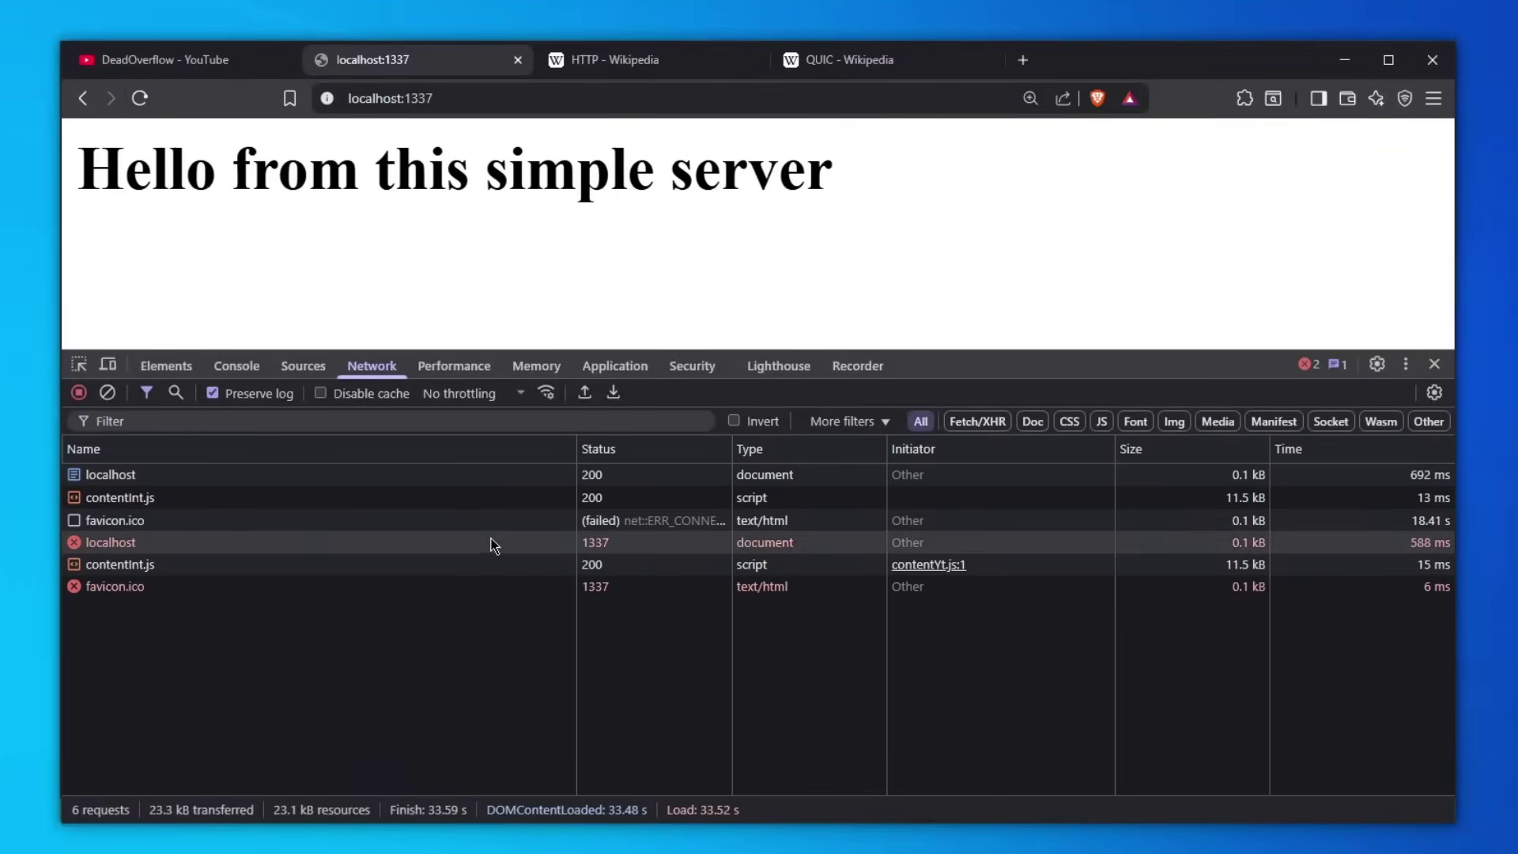
left_click(173, 542)
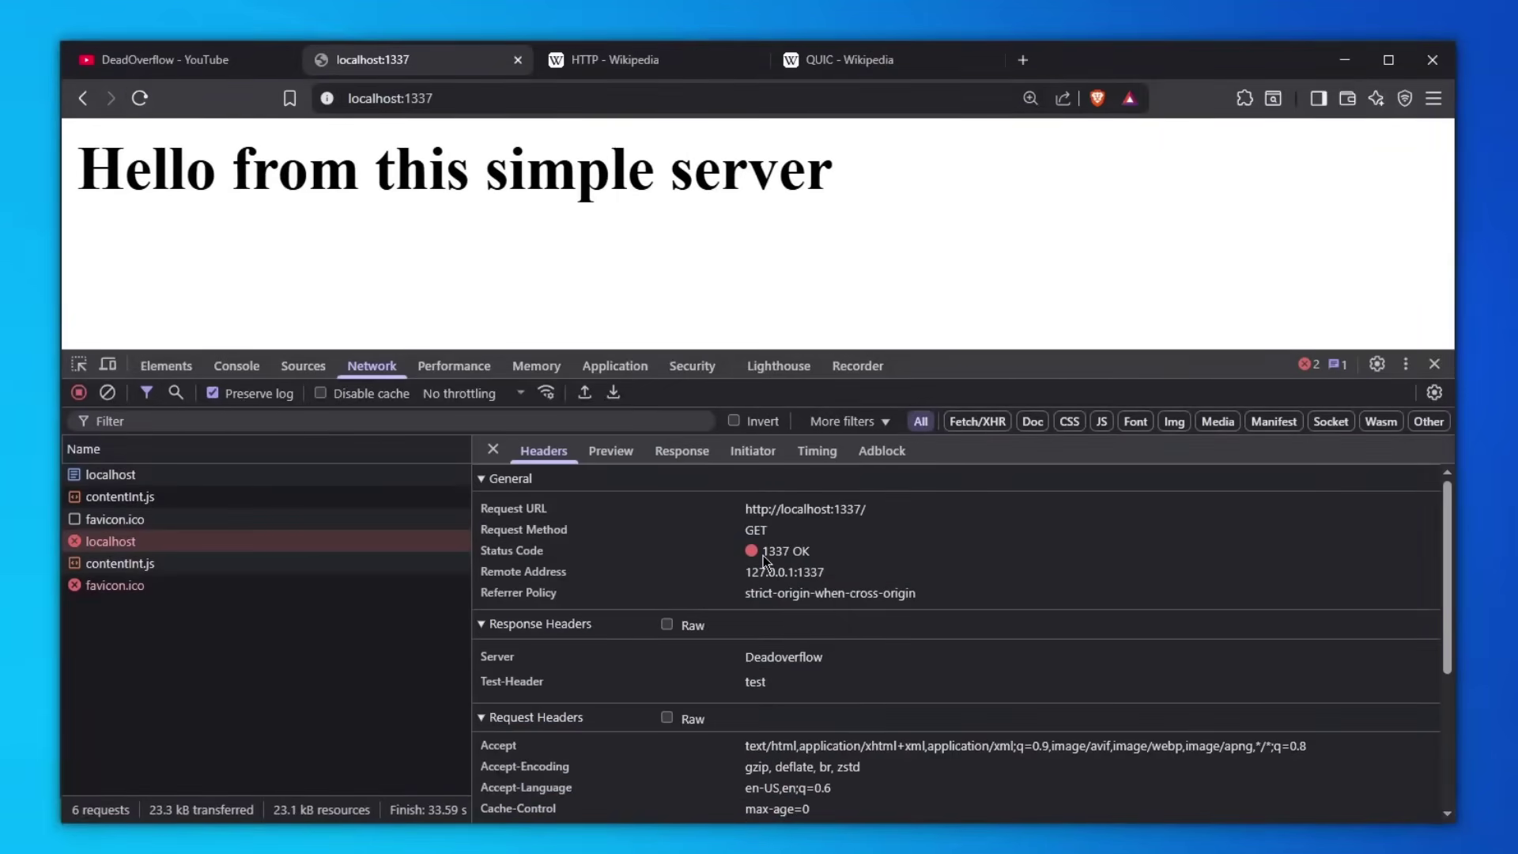
left_click_drag(763, 552, 781, 558)
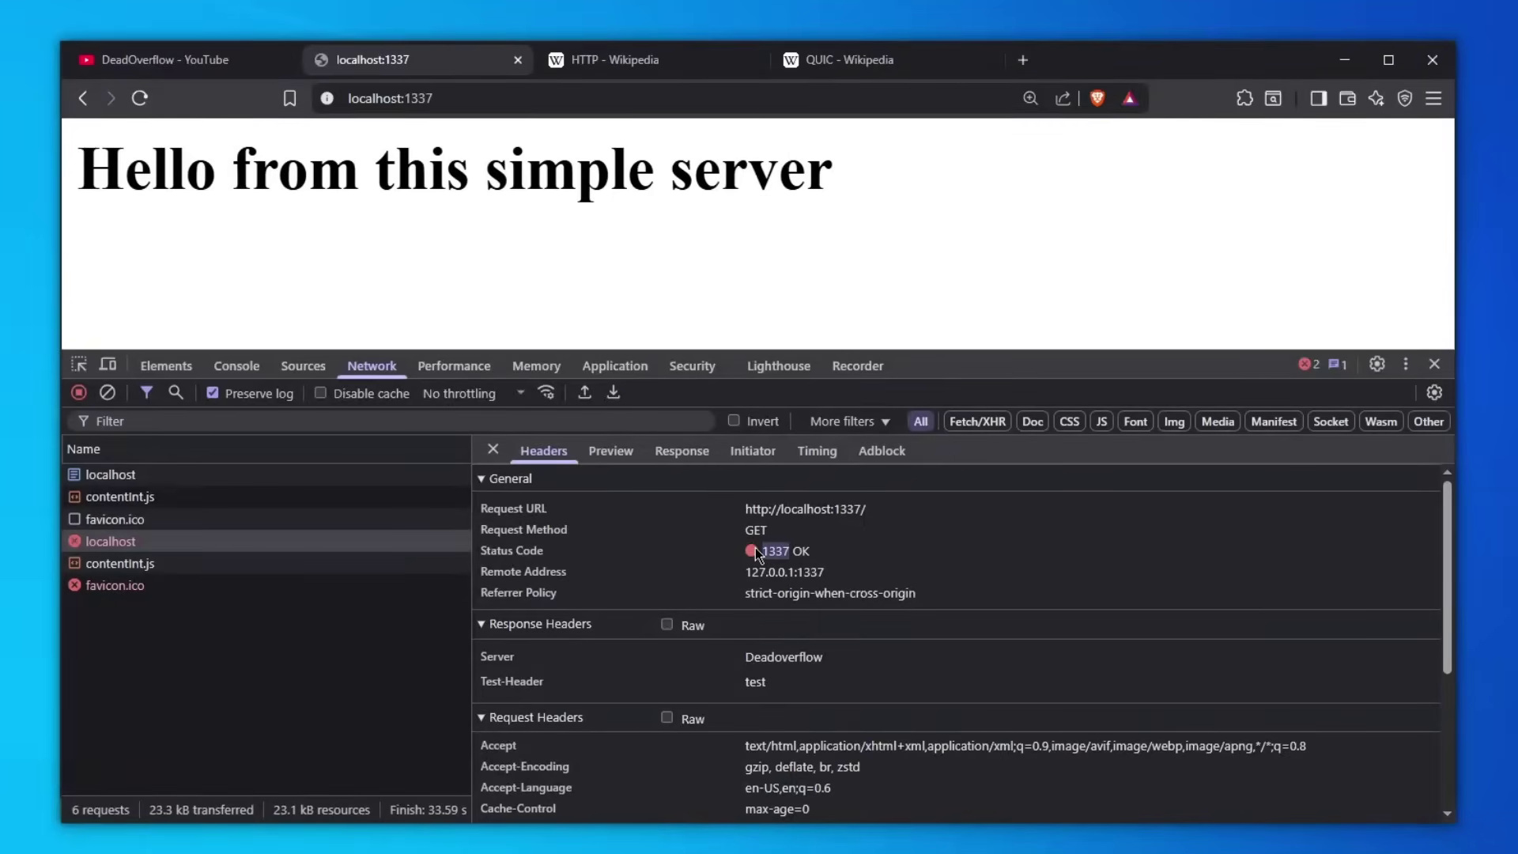
key("alt+Tab")
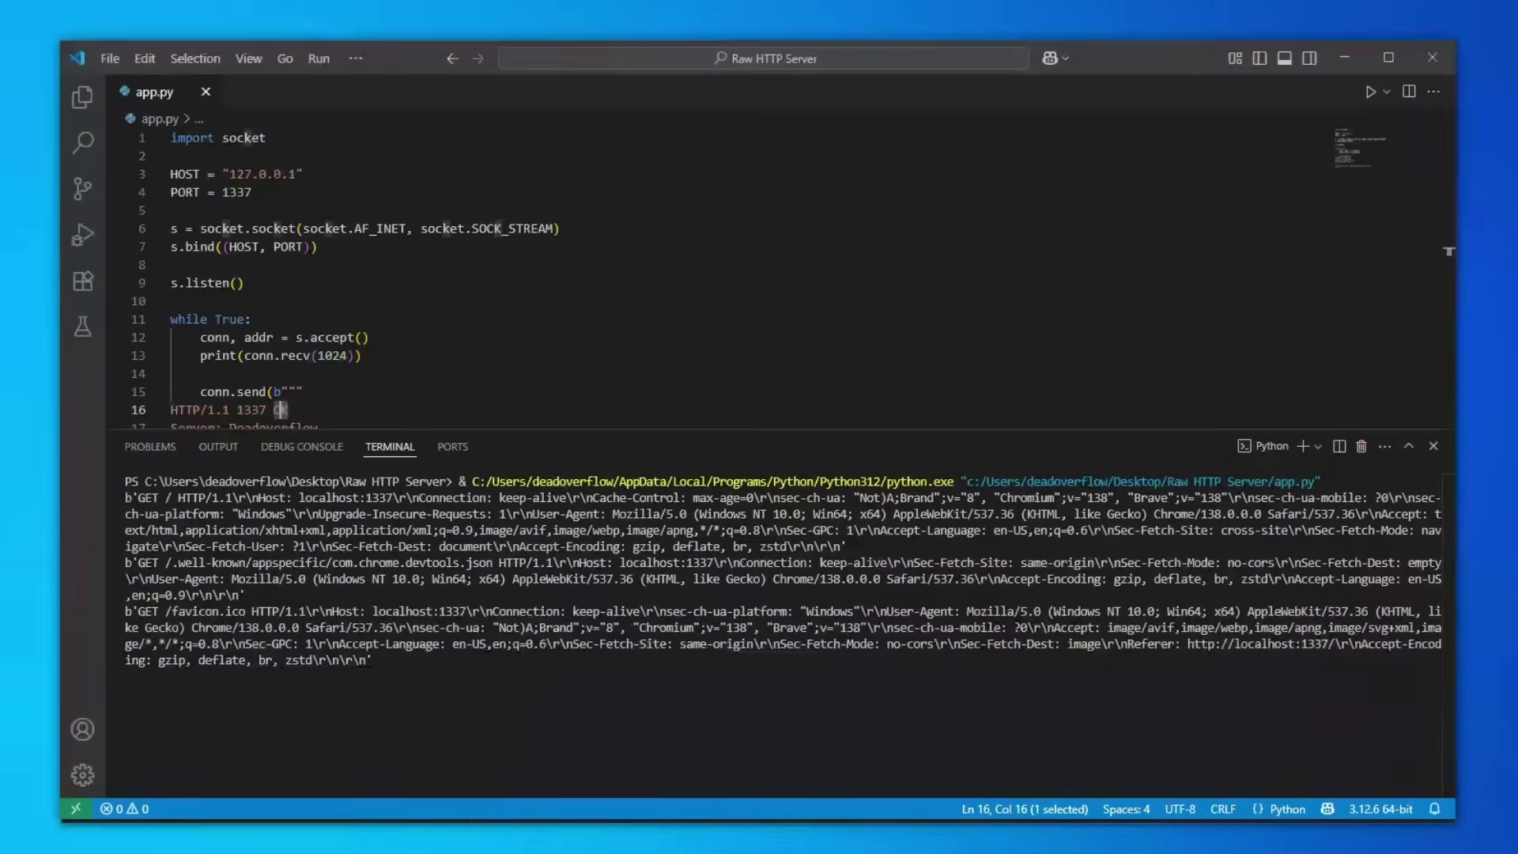
scroll(281, 247, "down", 1)
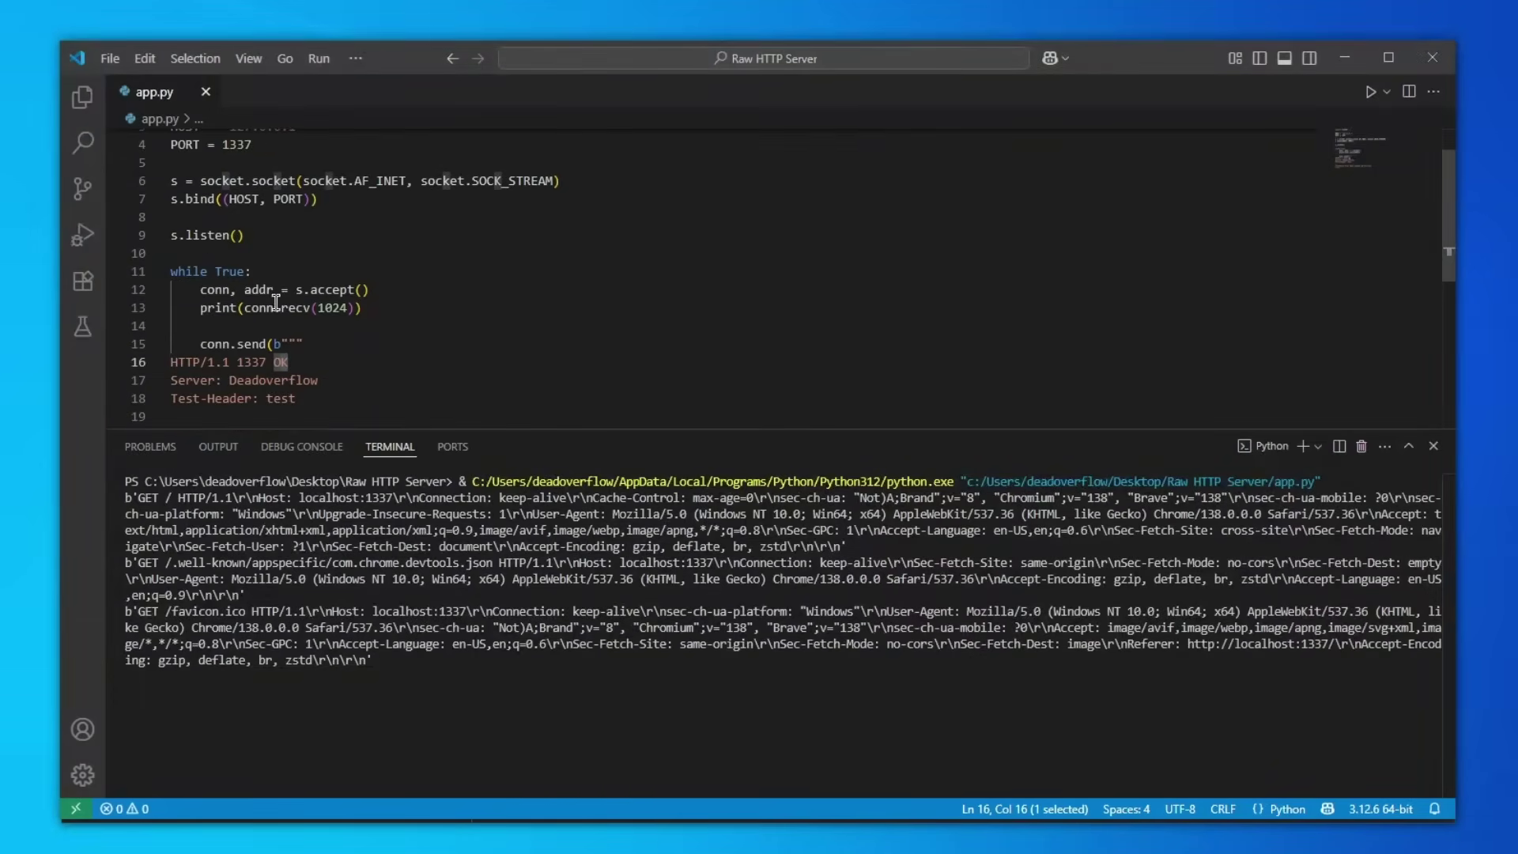
double_click(252, 361)
type("1000000000000000")
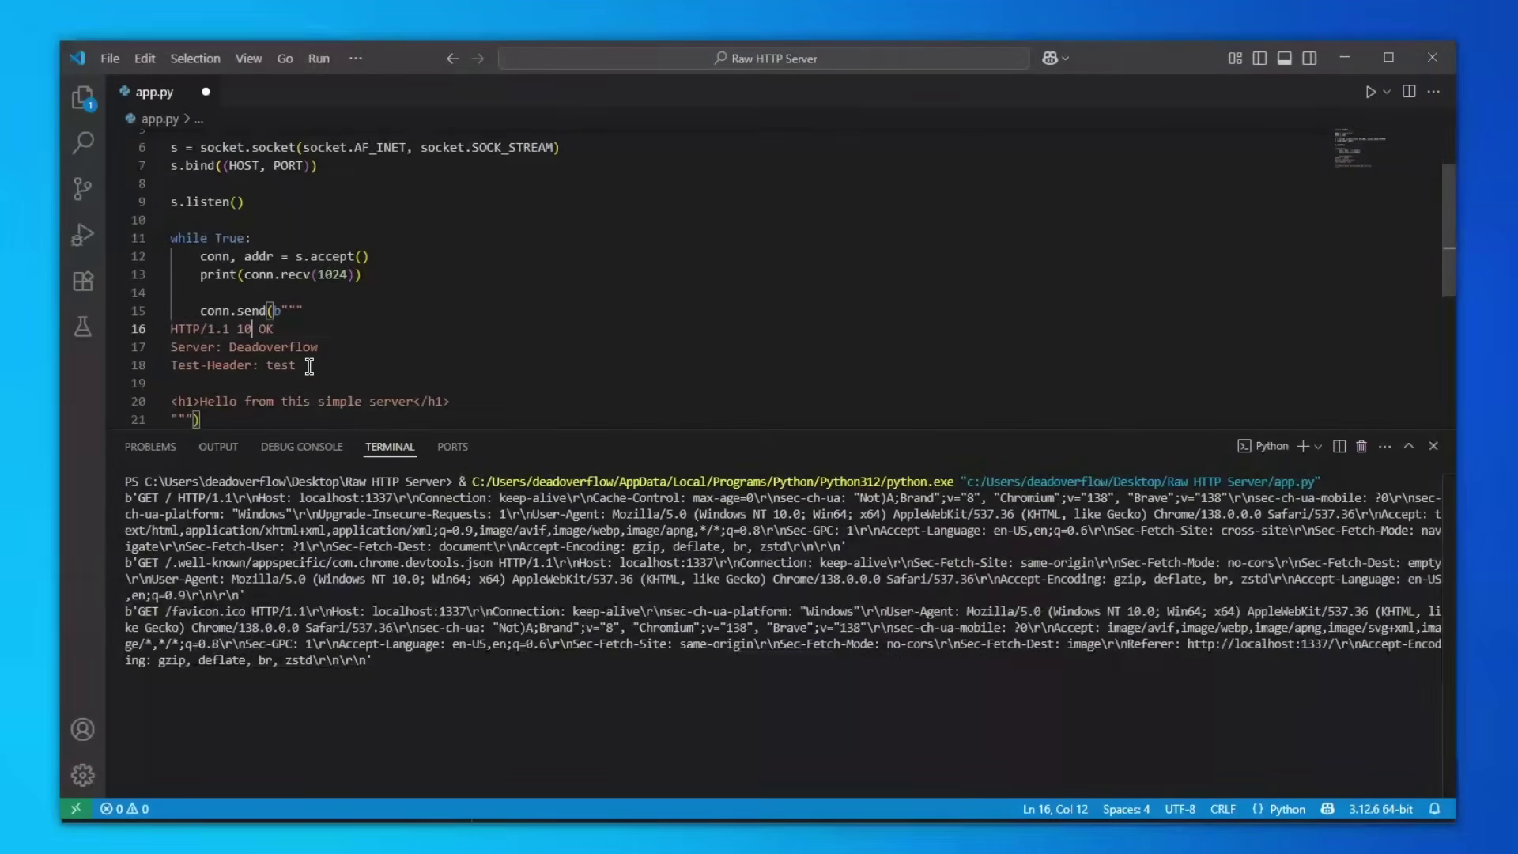
key("BackSpace")
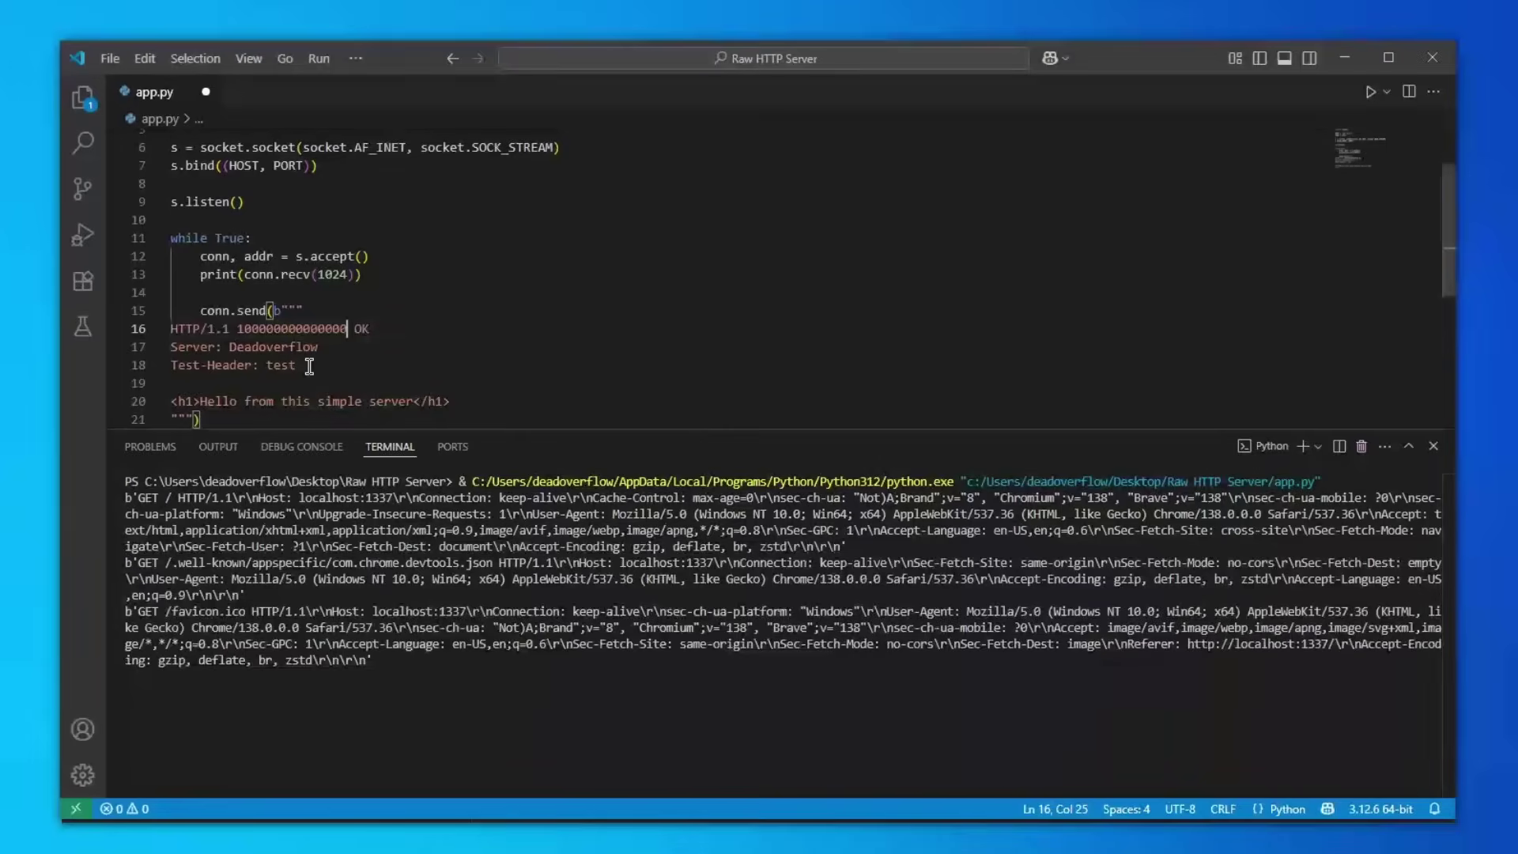
key("ctrl+s")
key("ctrl+j")
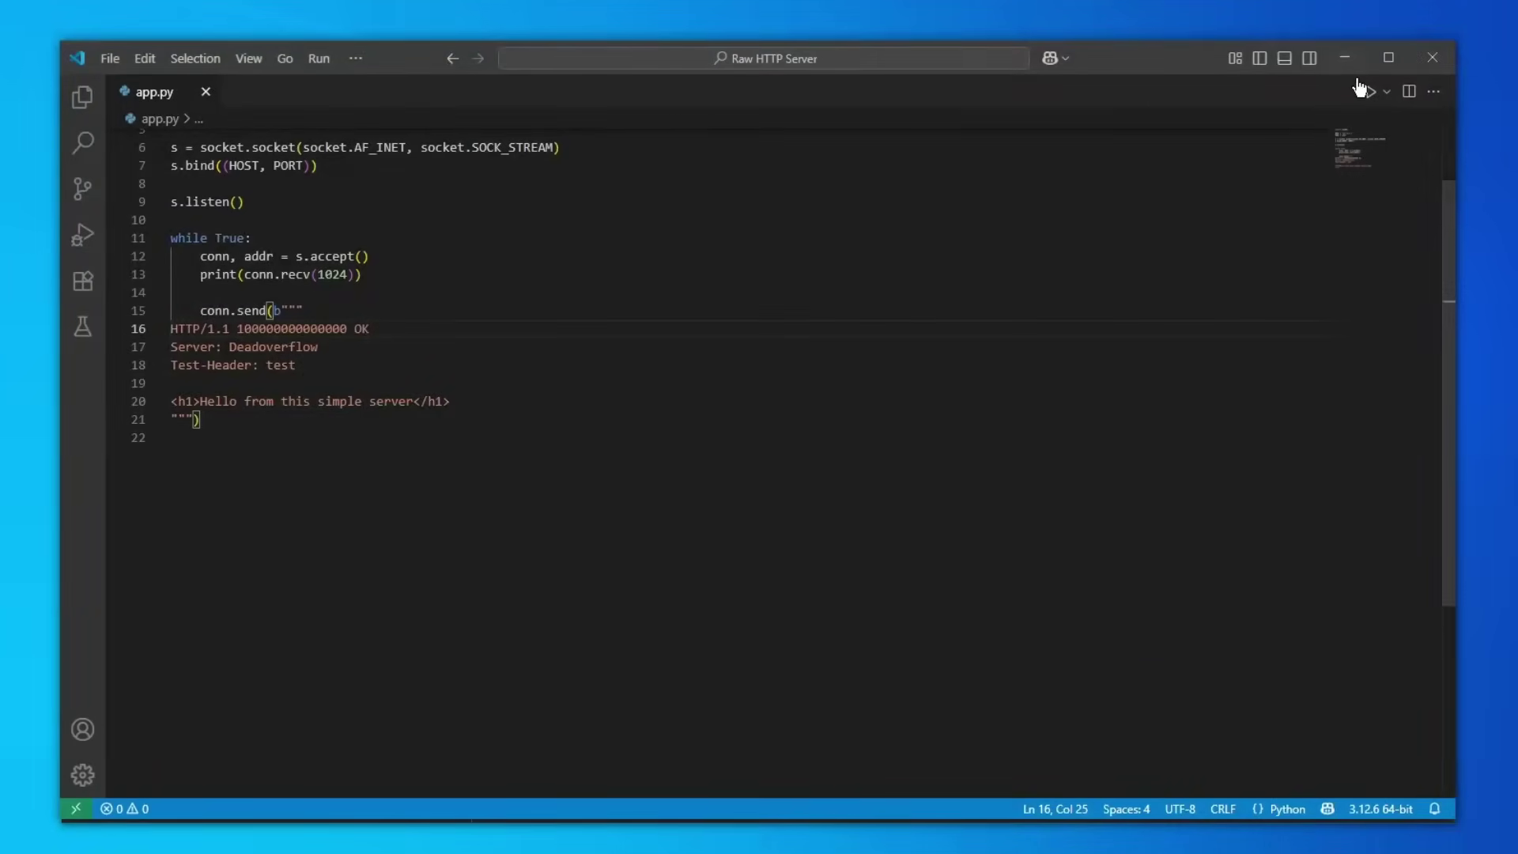
left_click(1370, 92)
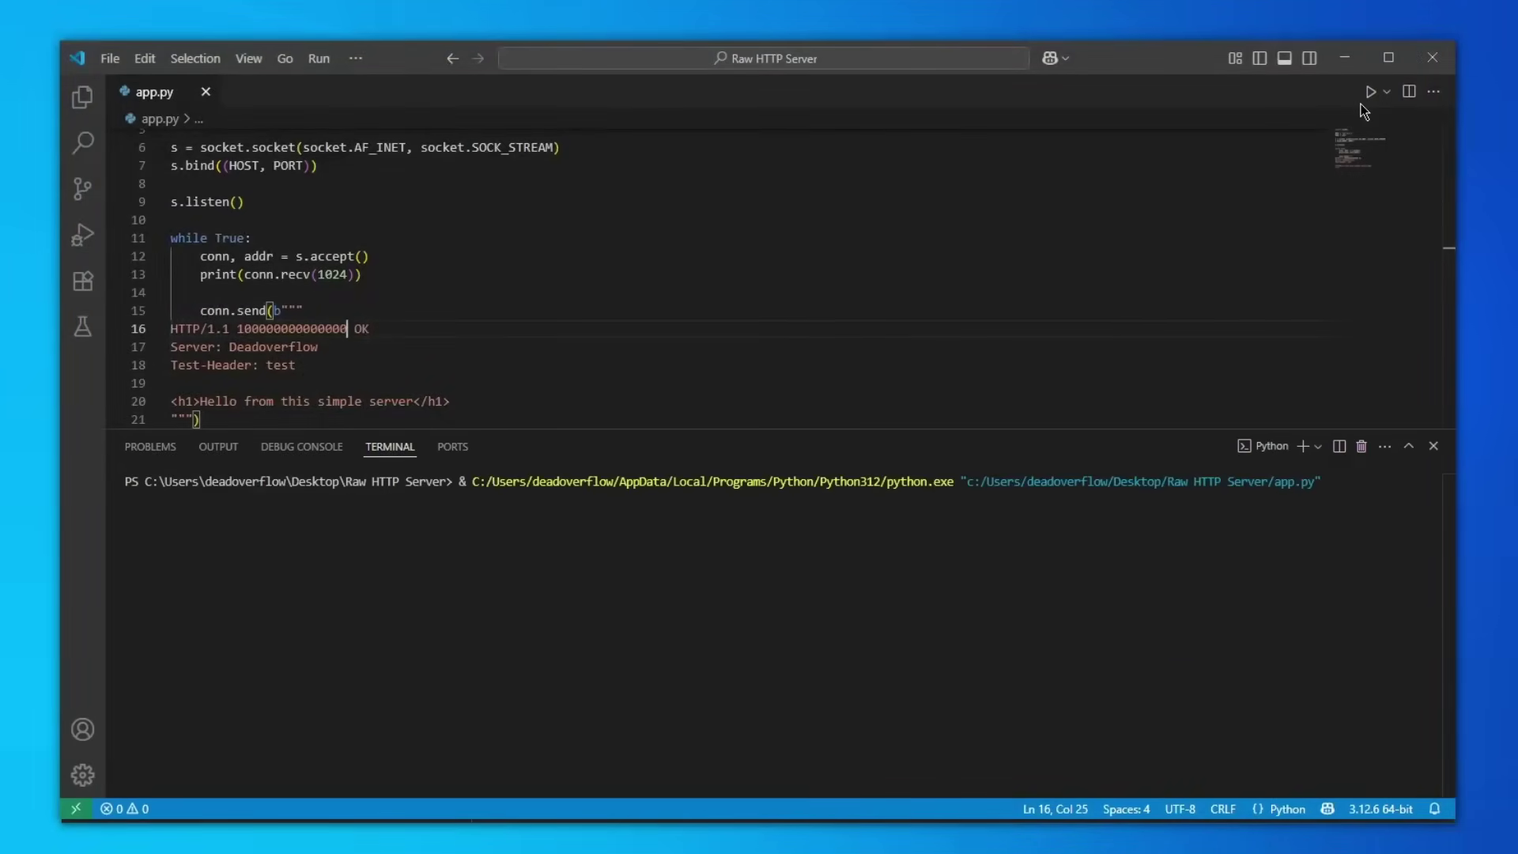
left_click(512, 655)
key("alt+Tab")
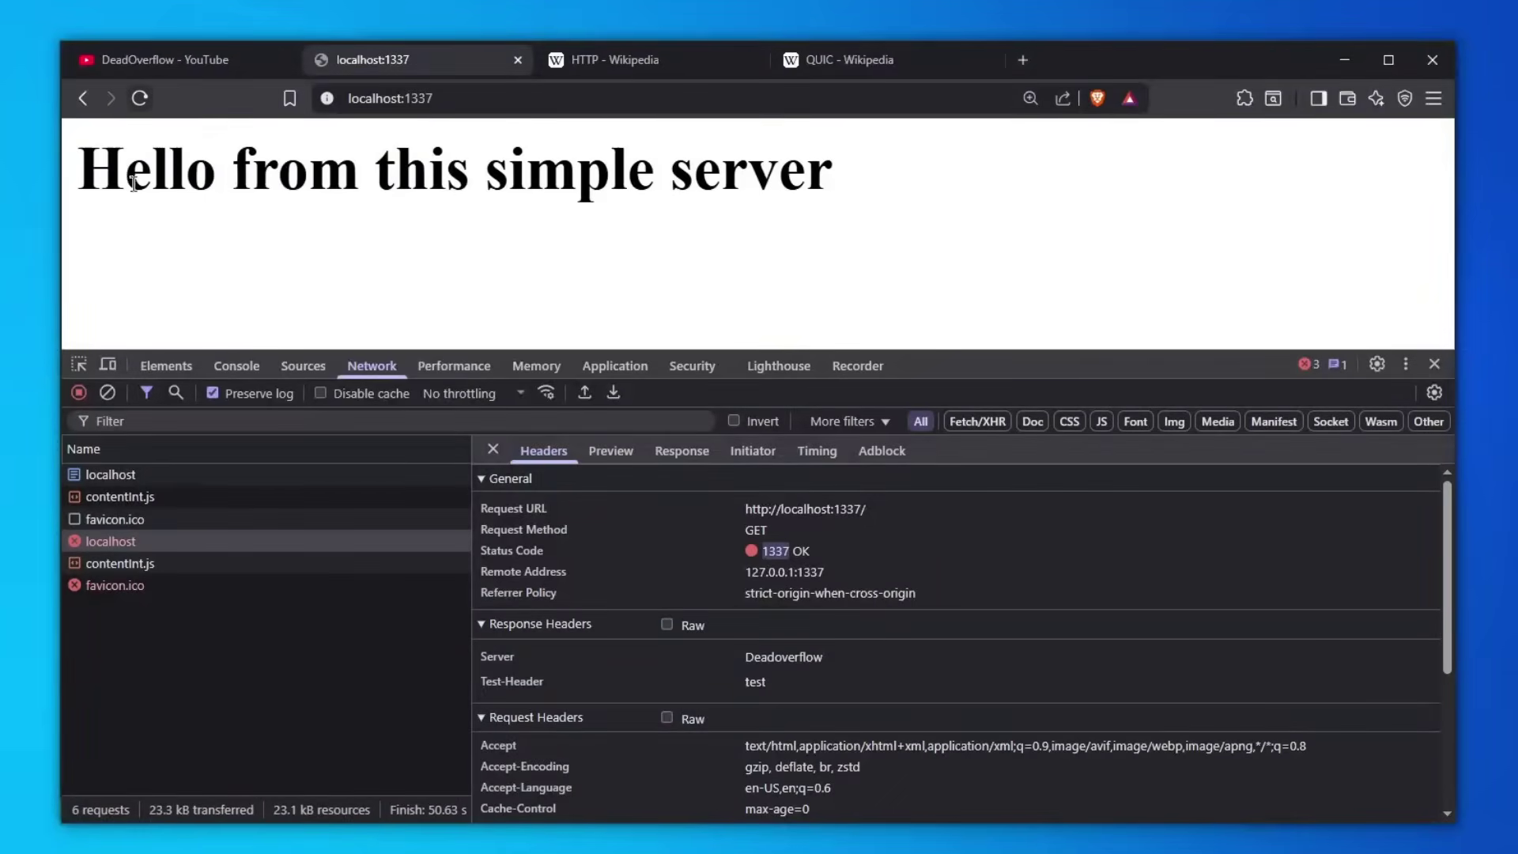
left_click(108, 393)
left_click(139, 99)
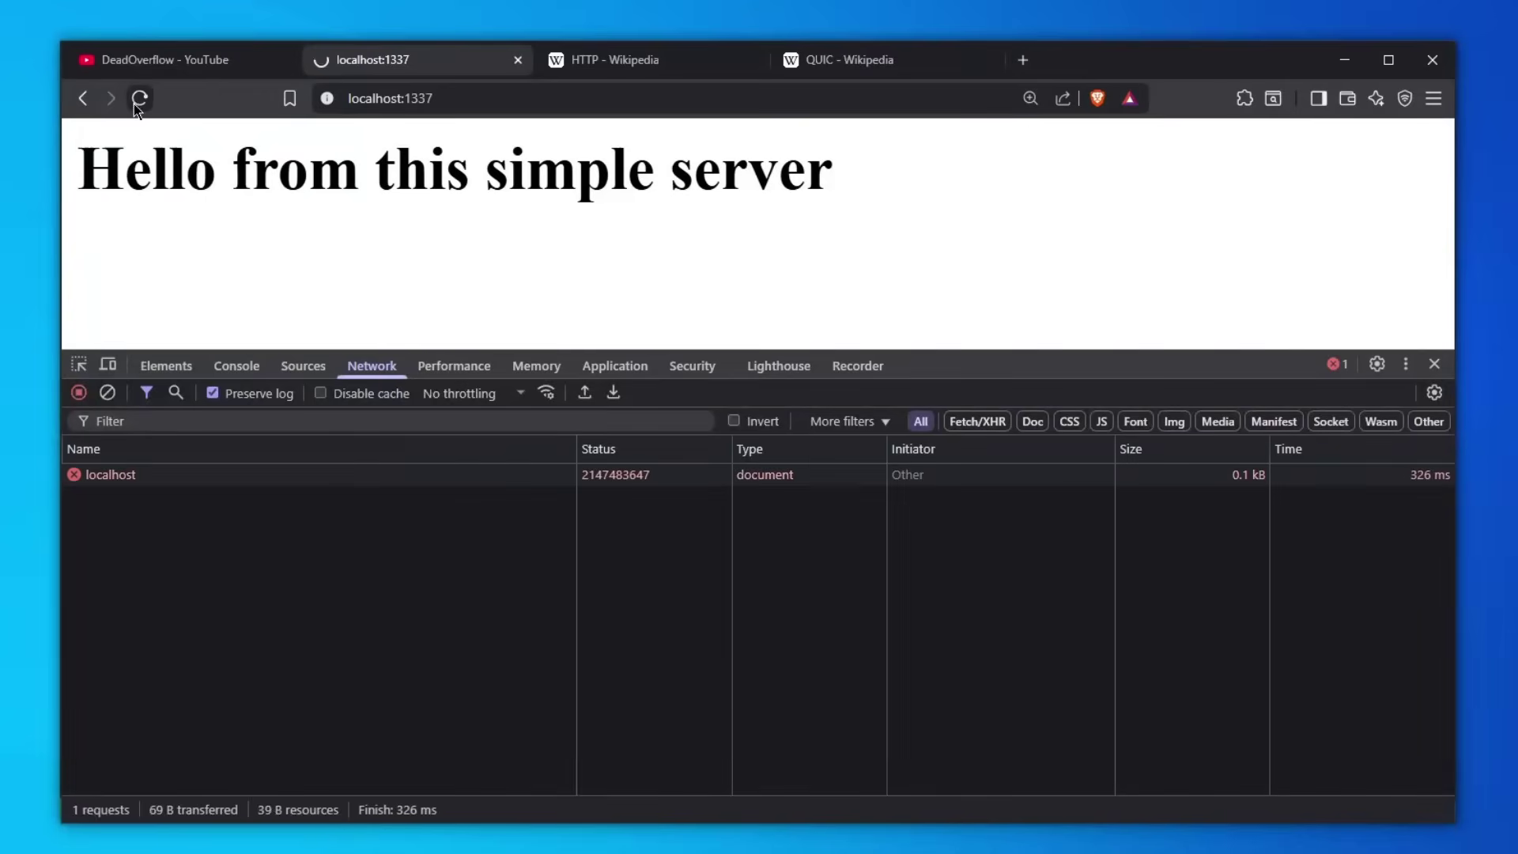
left_click(296, 481)
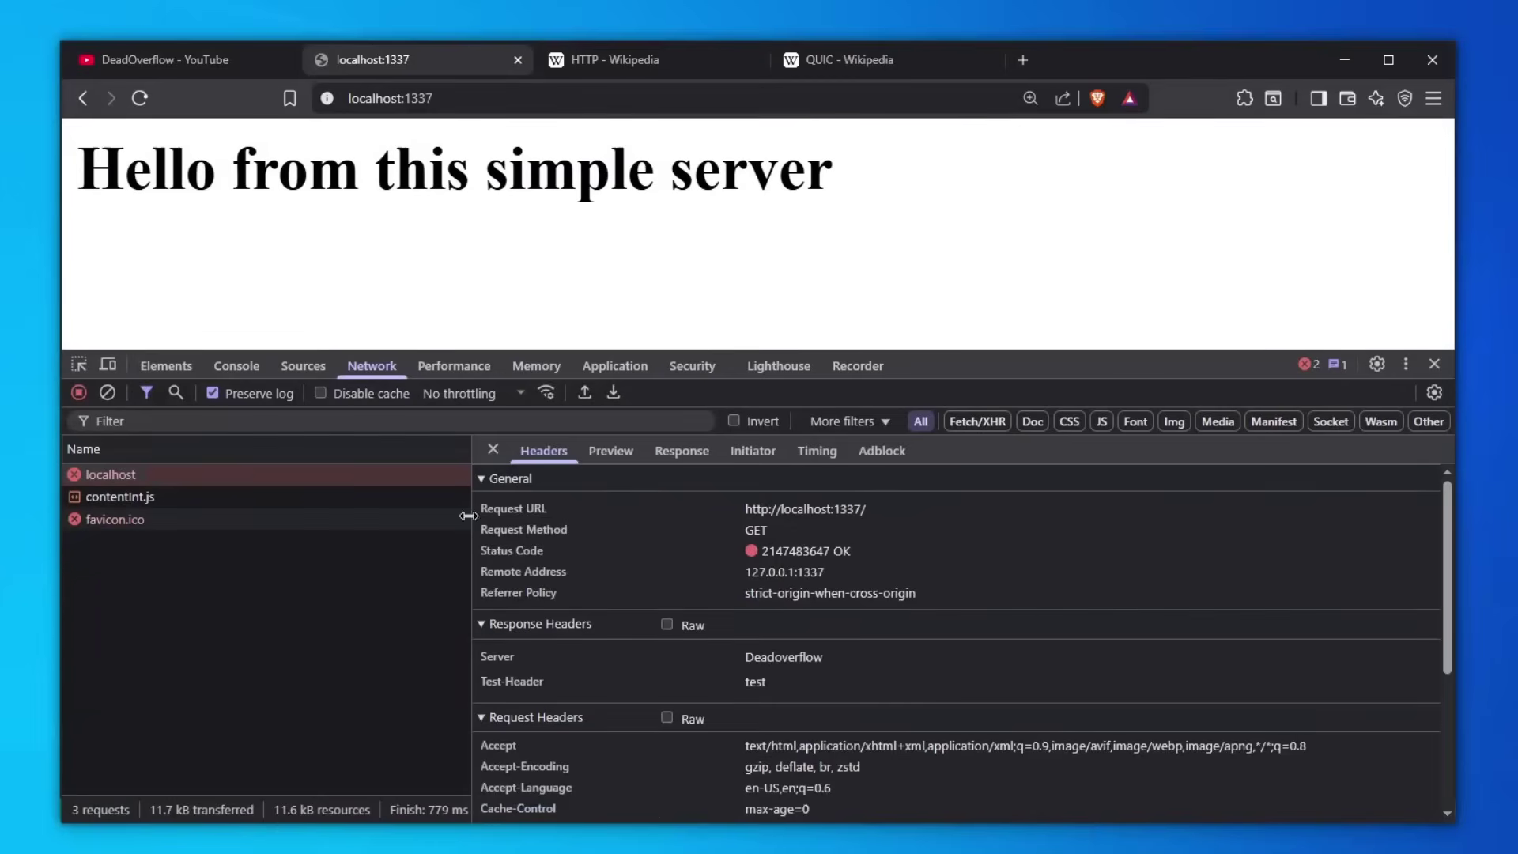
double_click(796, 553)
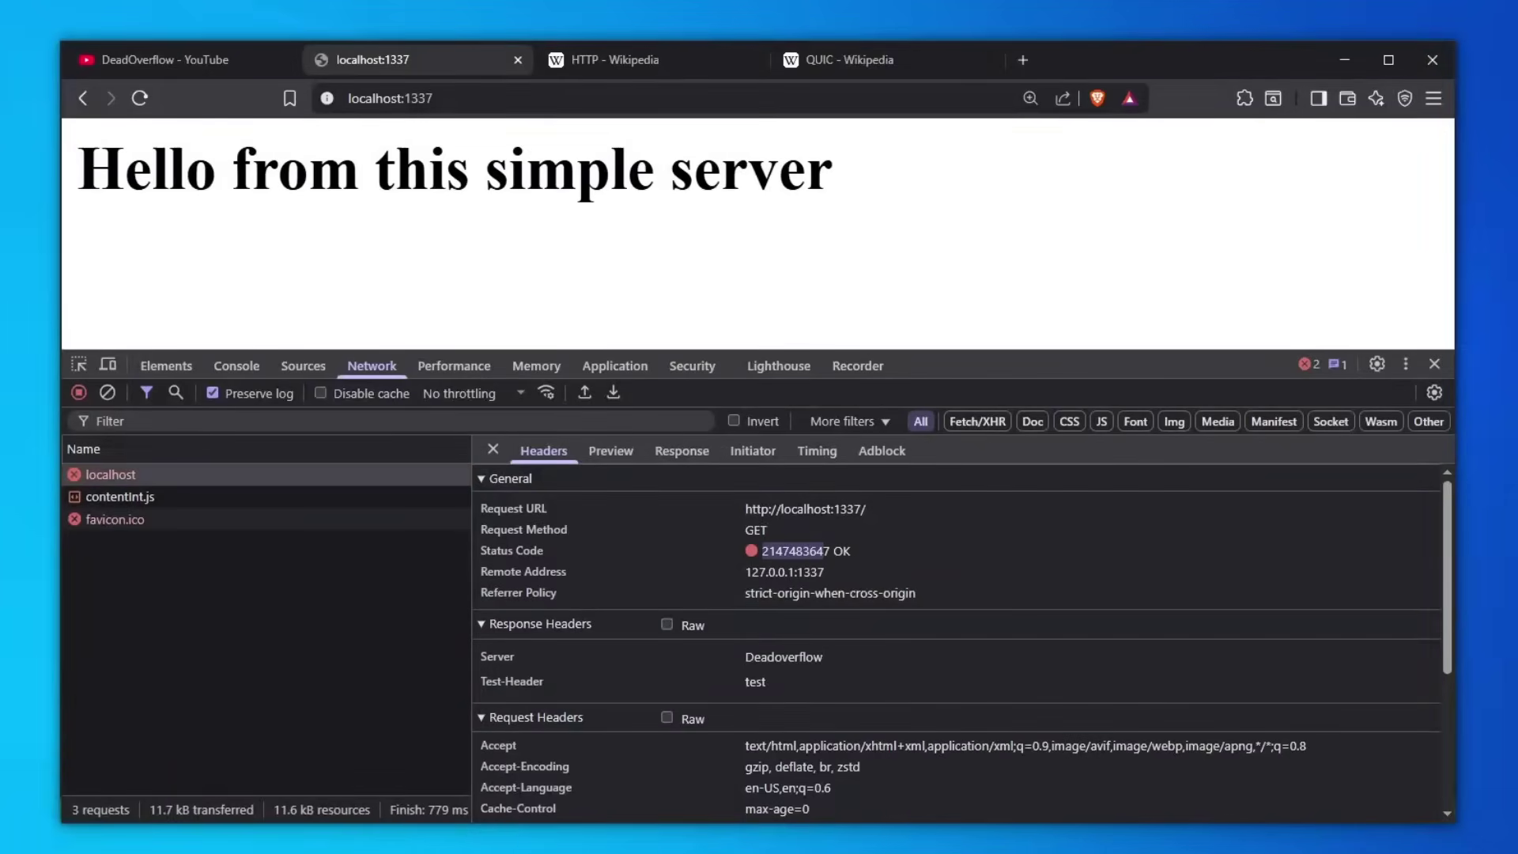
key("alt+Tab")
double_click(323, 334)
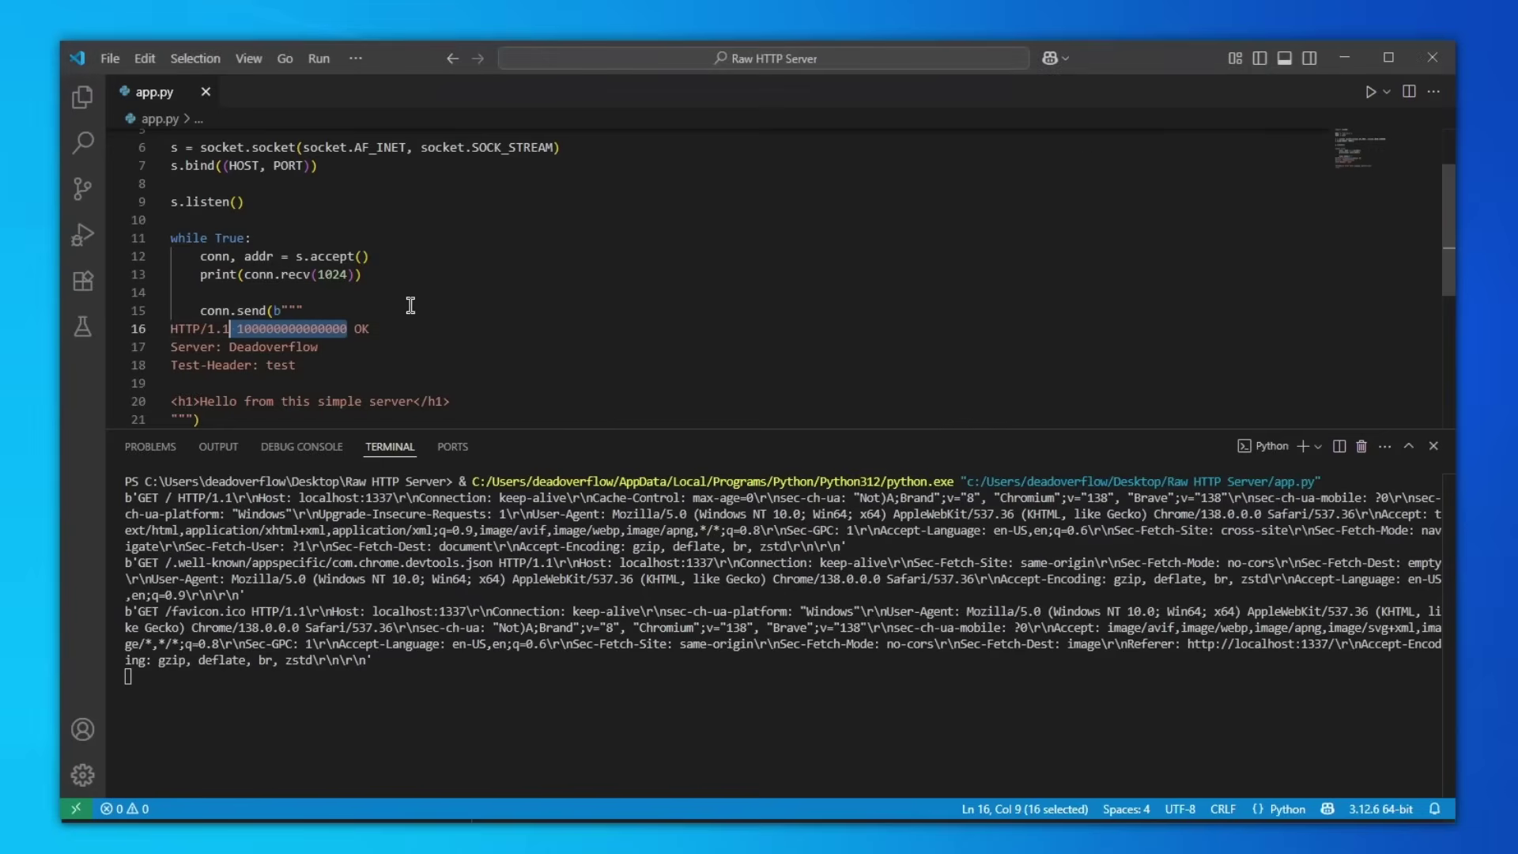
left_click(1343, 57)
left_click(760, 551)
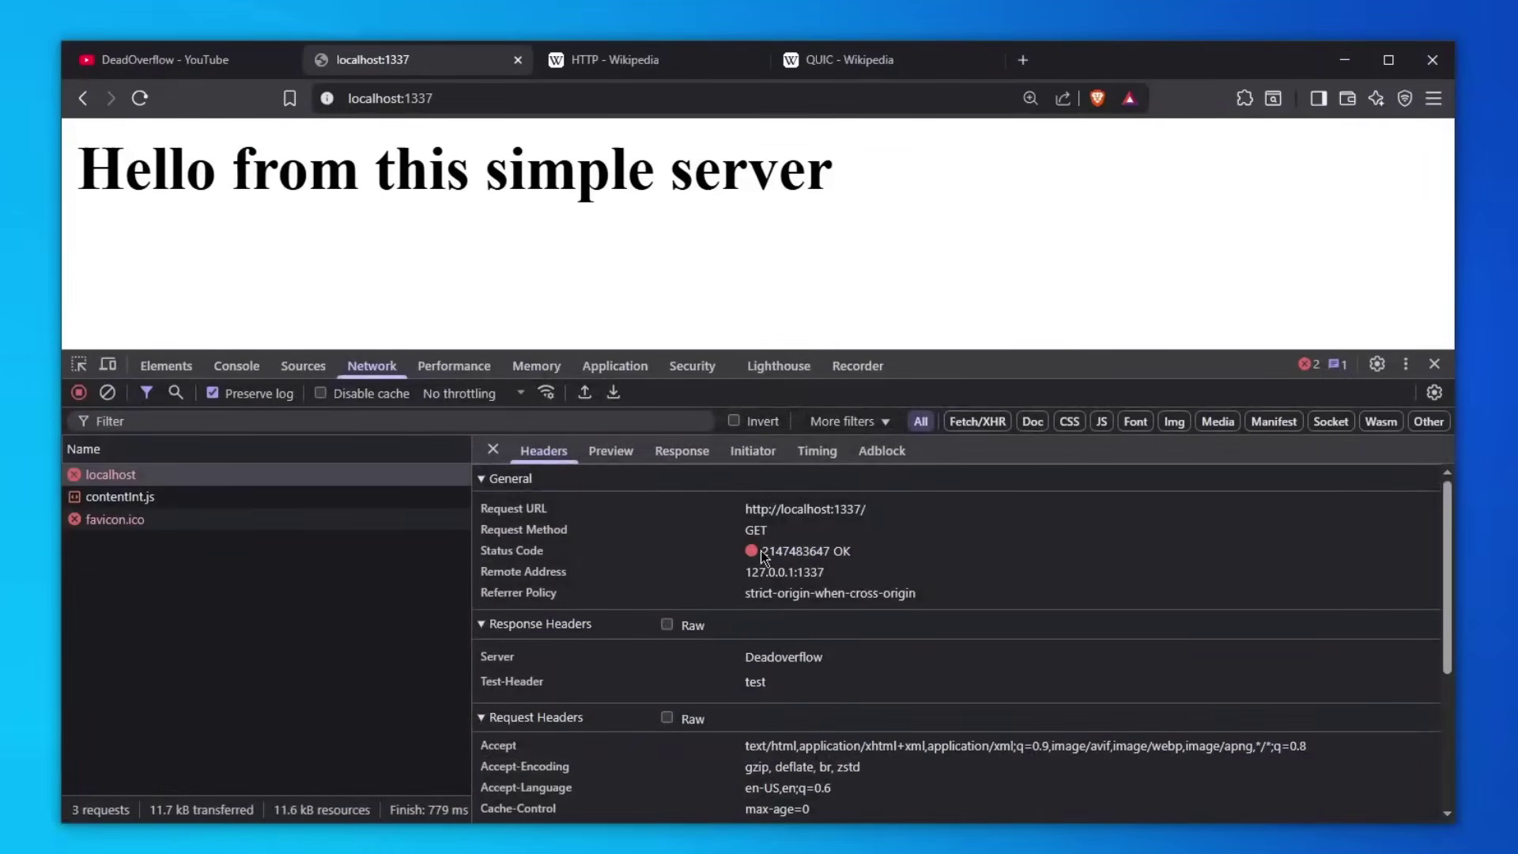
mouse_move(760, 551)
left_mouse_down()
mouse_move(828, 553)
mouse_move(760, 551)
left_mouse_up()
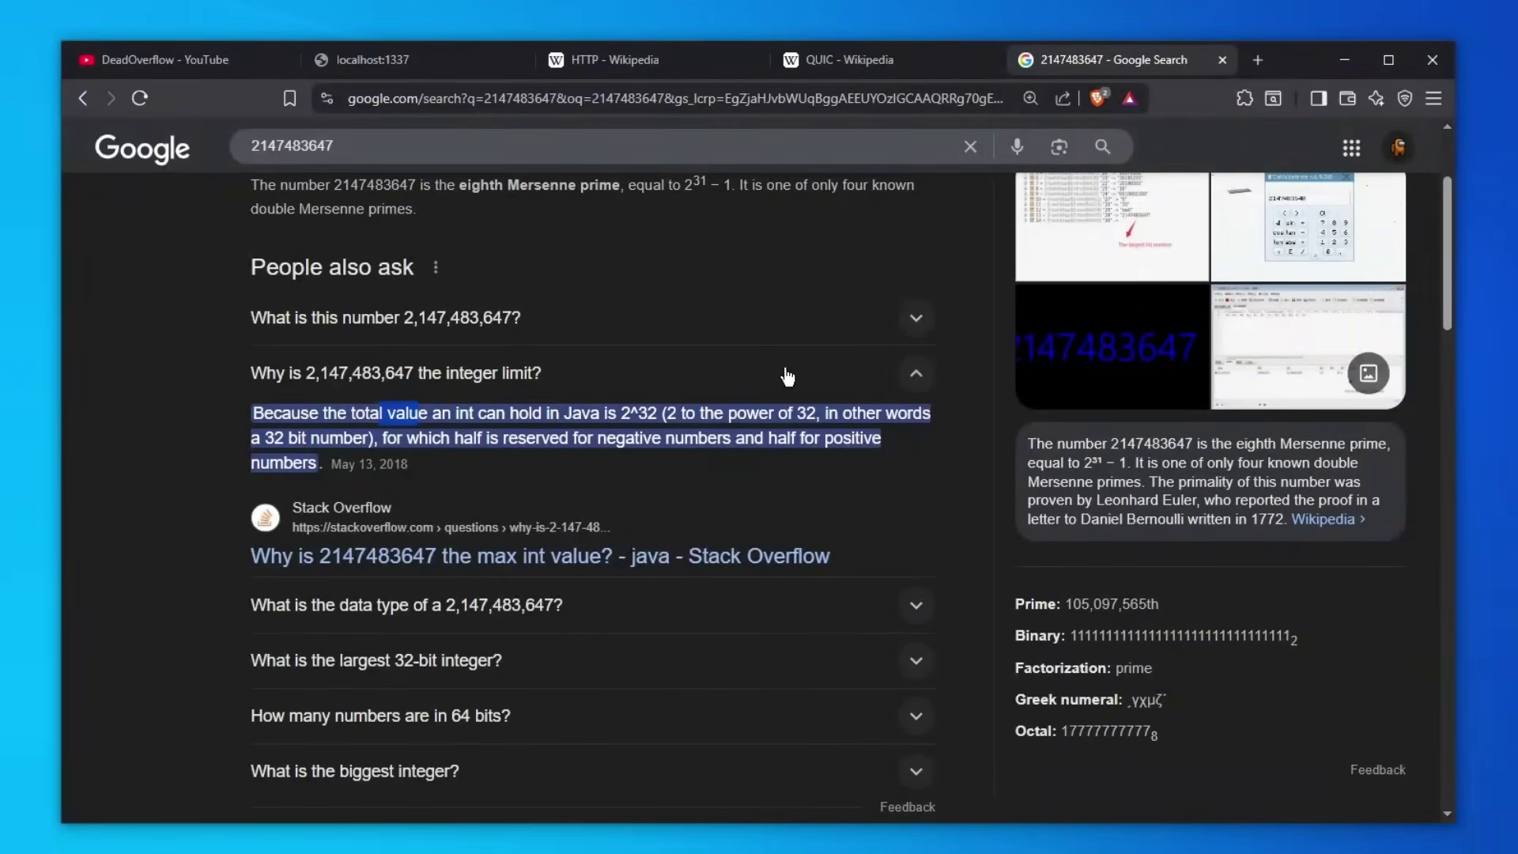
left_click(381, 60)
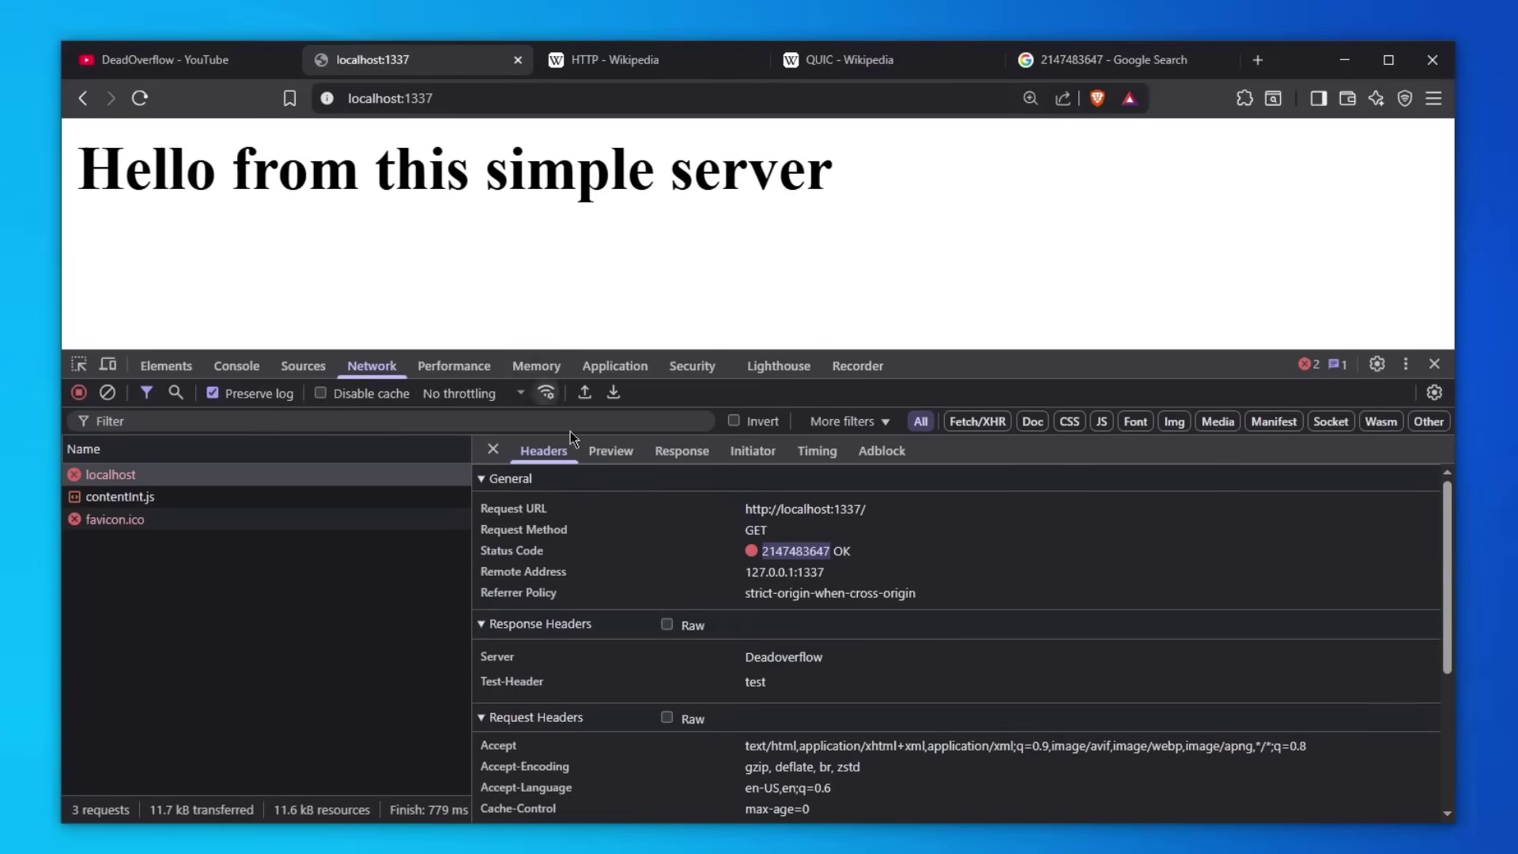
left_click(792, 569)
double_click(770, 552)
left_click(667, 626)
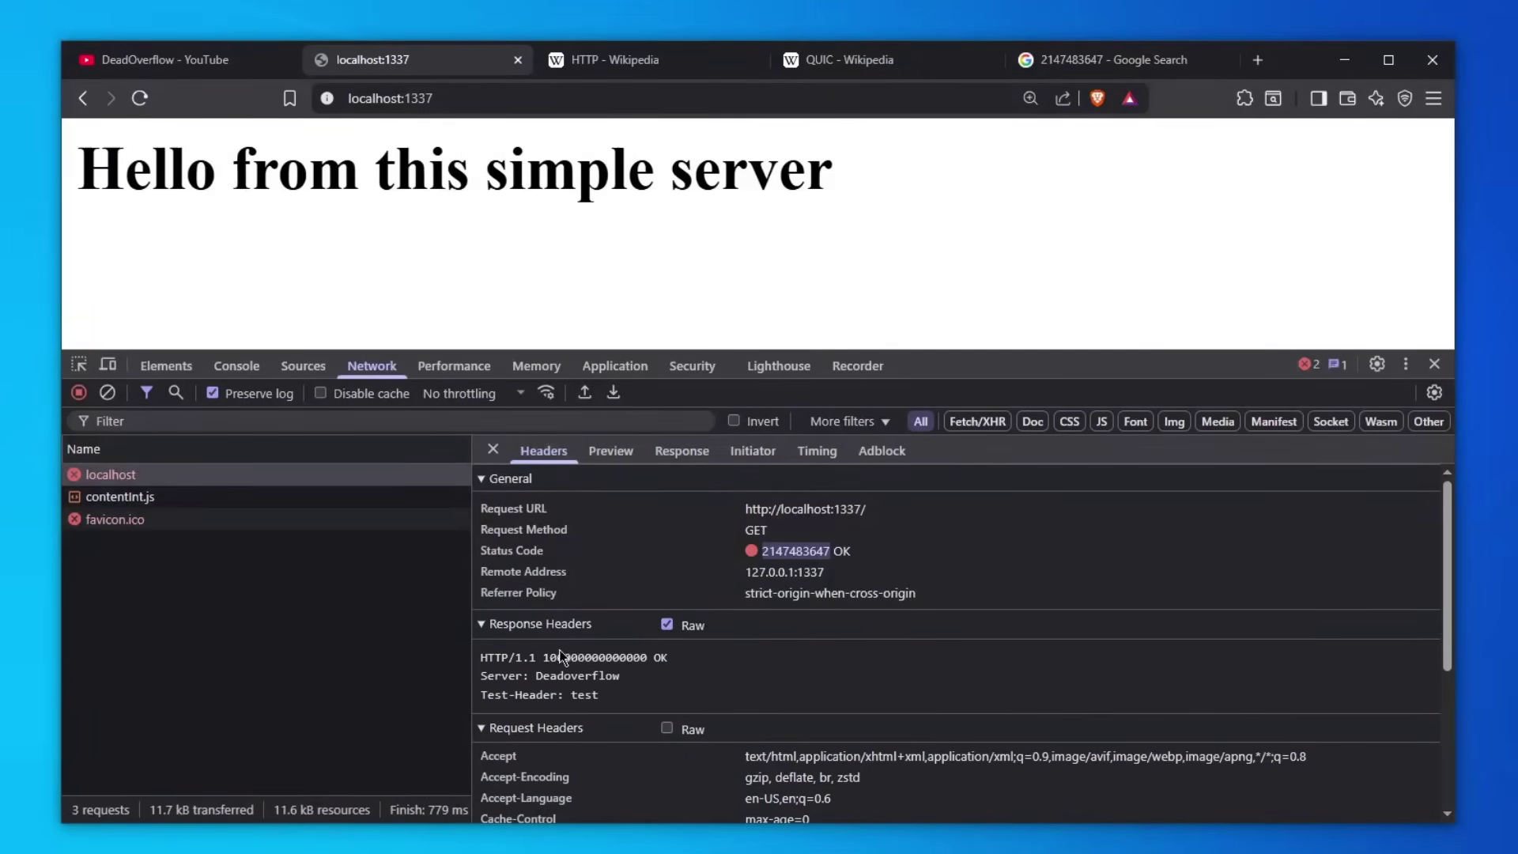
left_click_drag(542, 657, 573, 660)
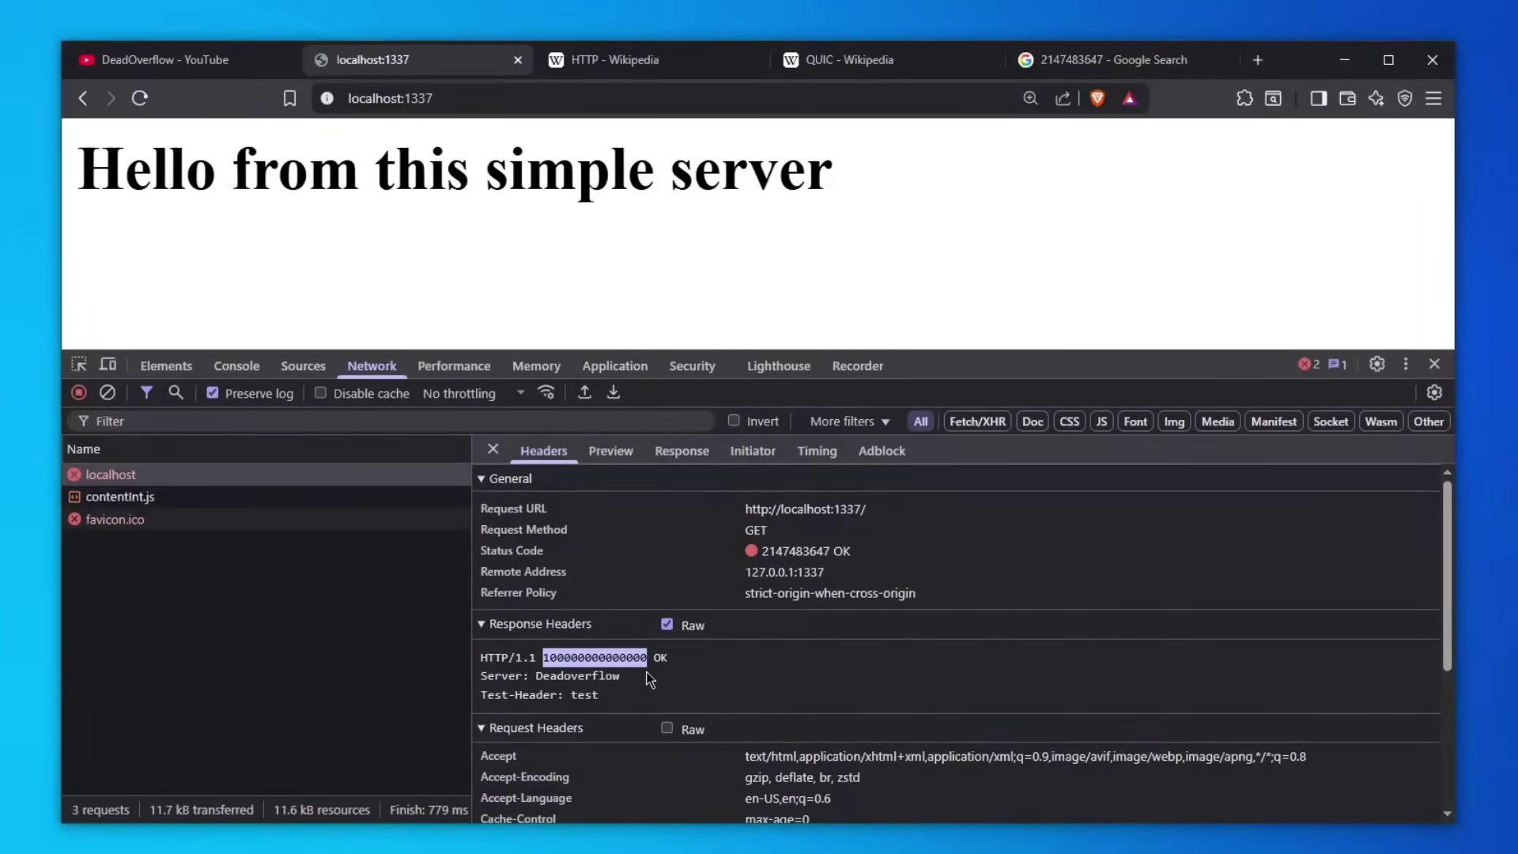
left_click(666, 625)
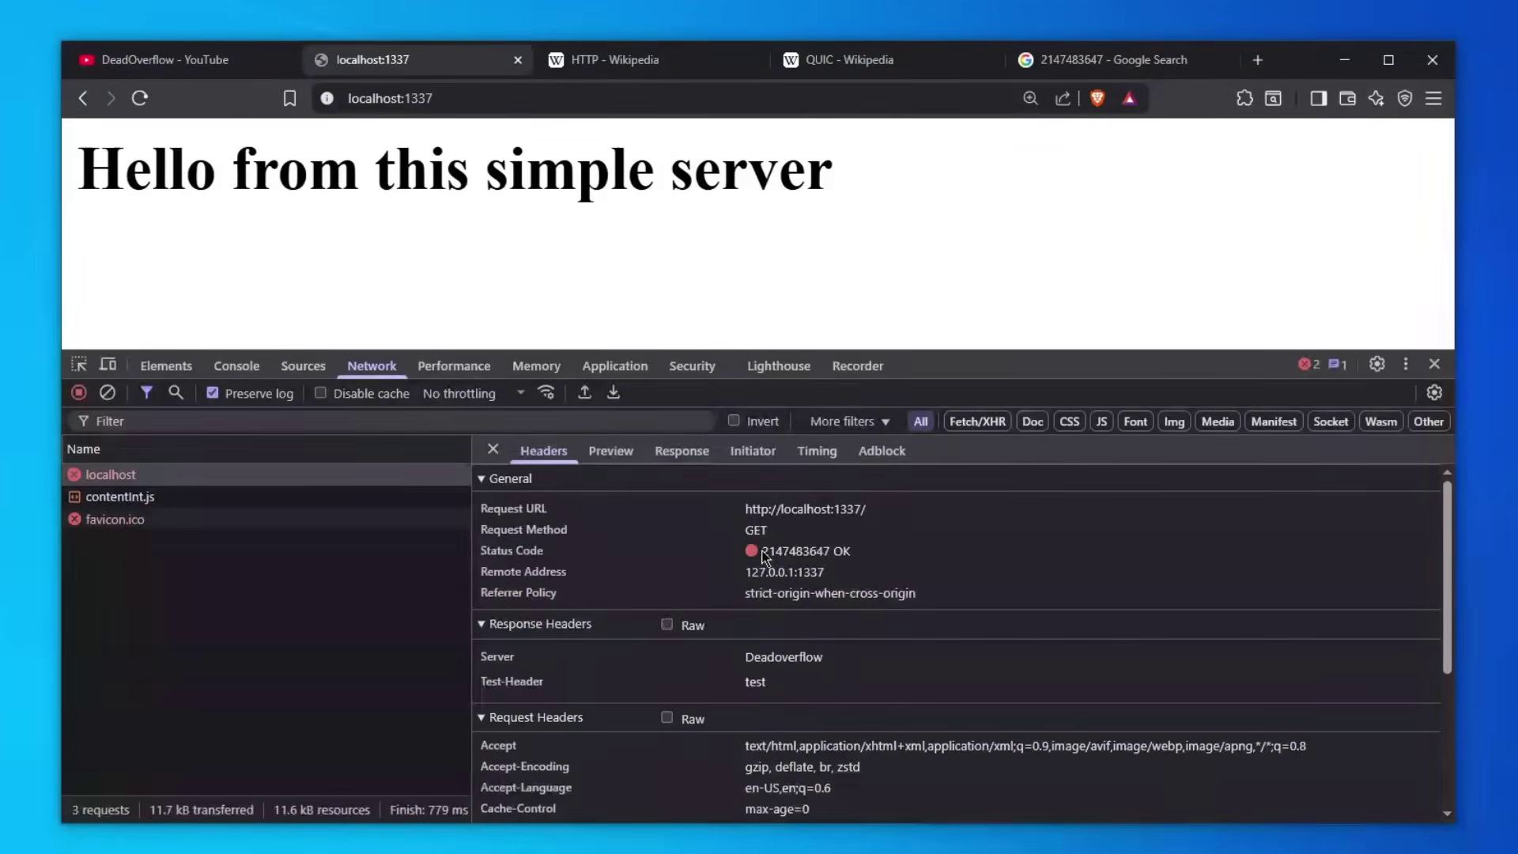
left_click_drag(762, 551, 830, 552)
Deselect the status code in Brave and return to app.py in VS Code.
left_click(842, 578)
key("alt+Tab")
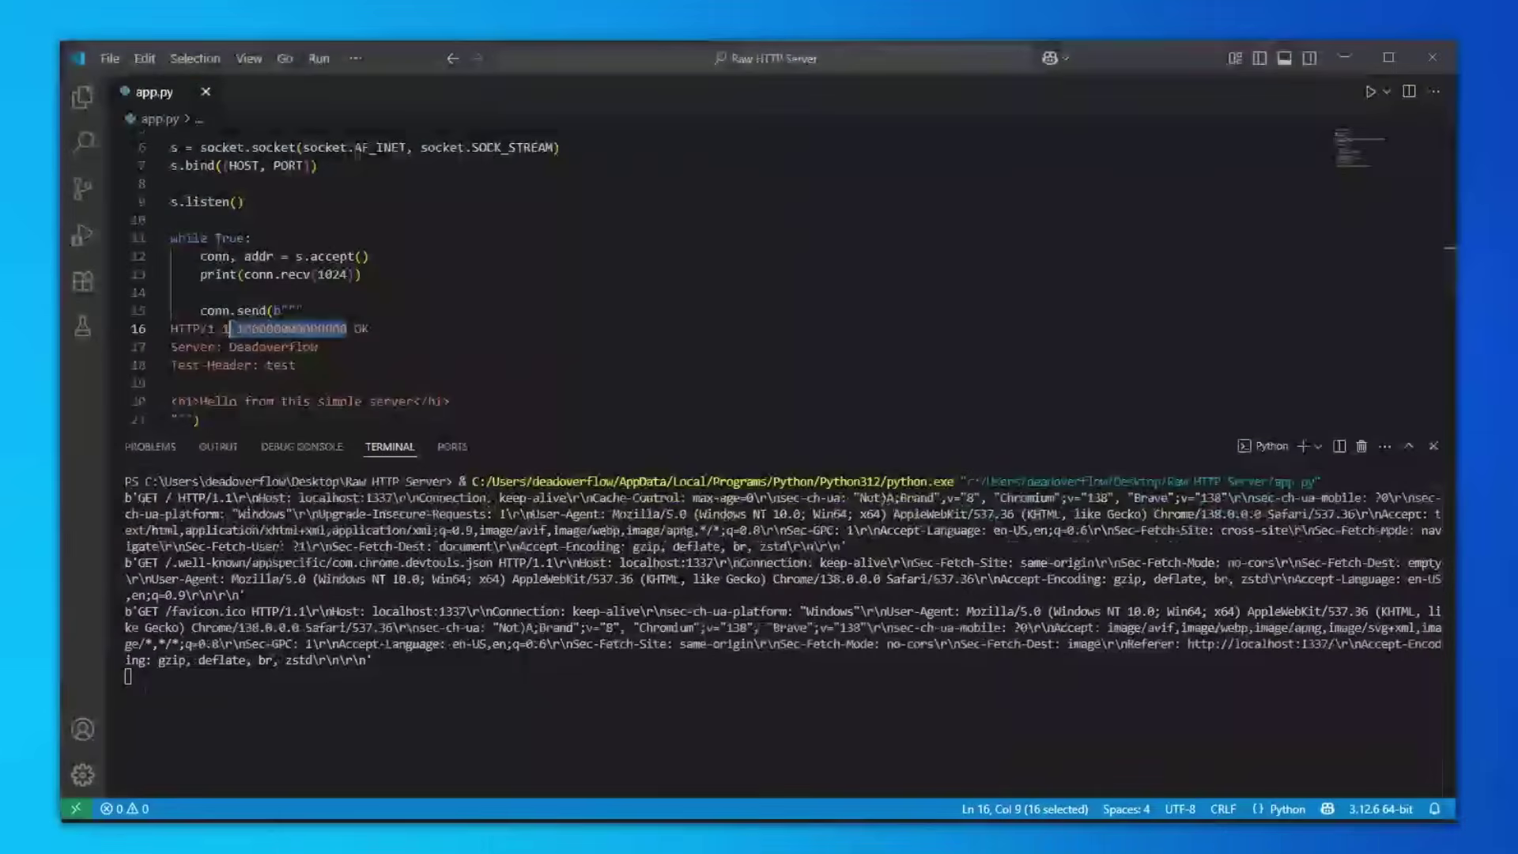
scroll(401, 368, "down", 2)
scroll(401, 369, "up", 5)
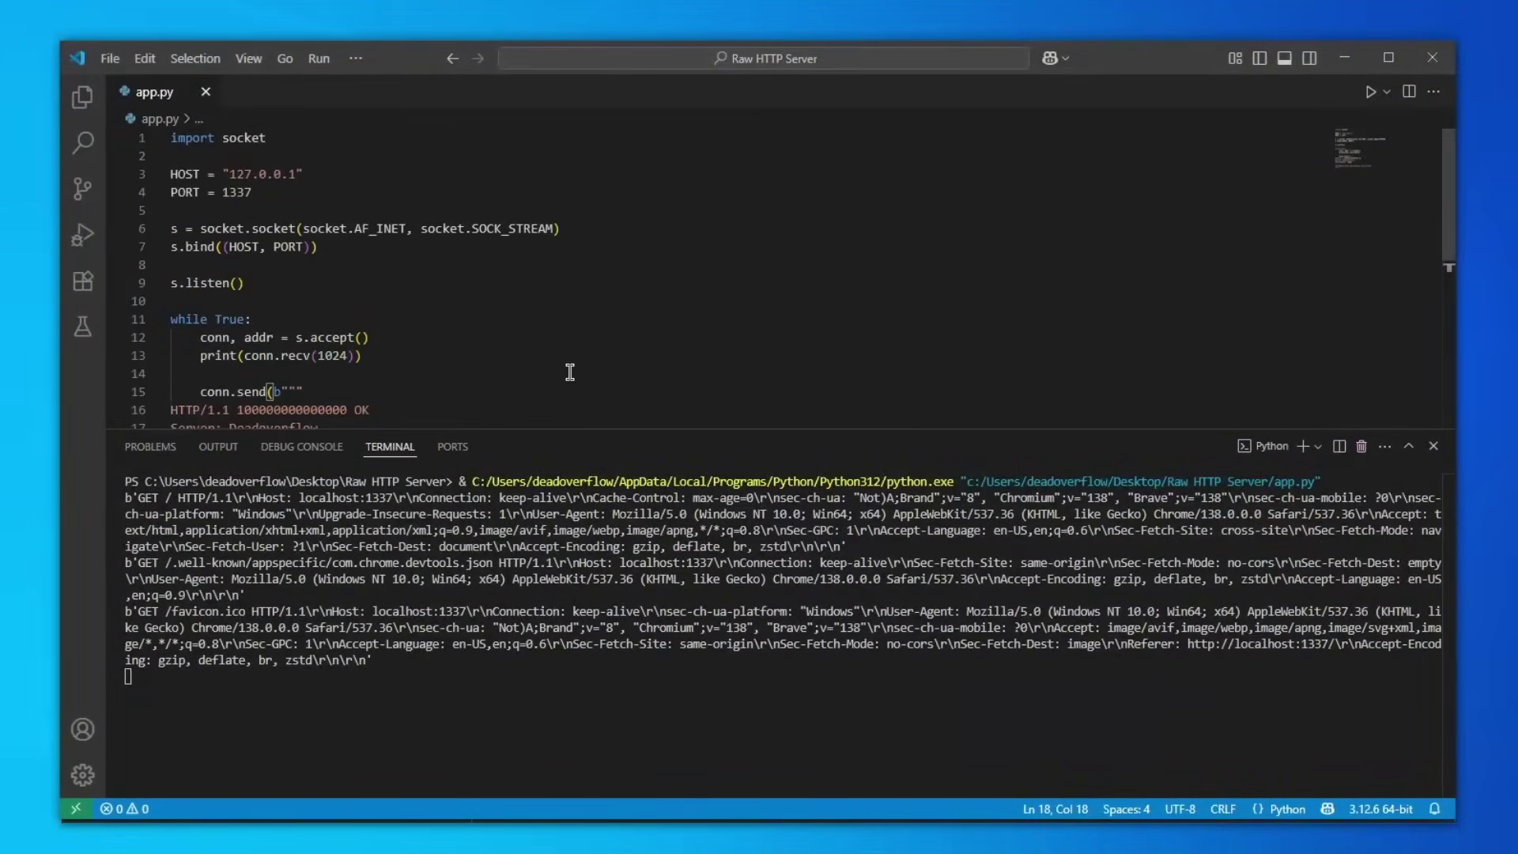
scroll(569, 372, "down", 3)
scroll(570, 373, "down", 2)
scroll(569, 373, "down", 1)
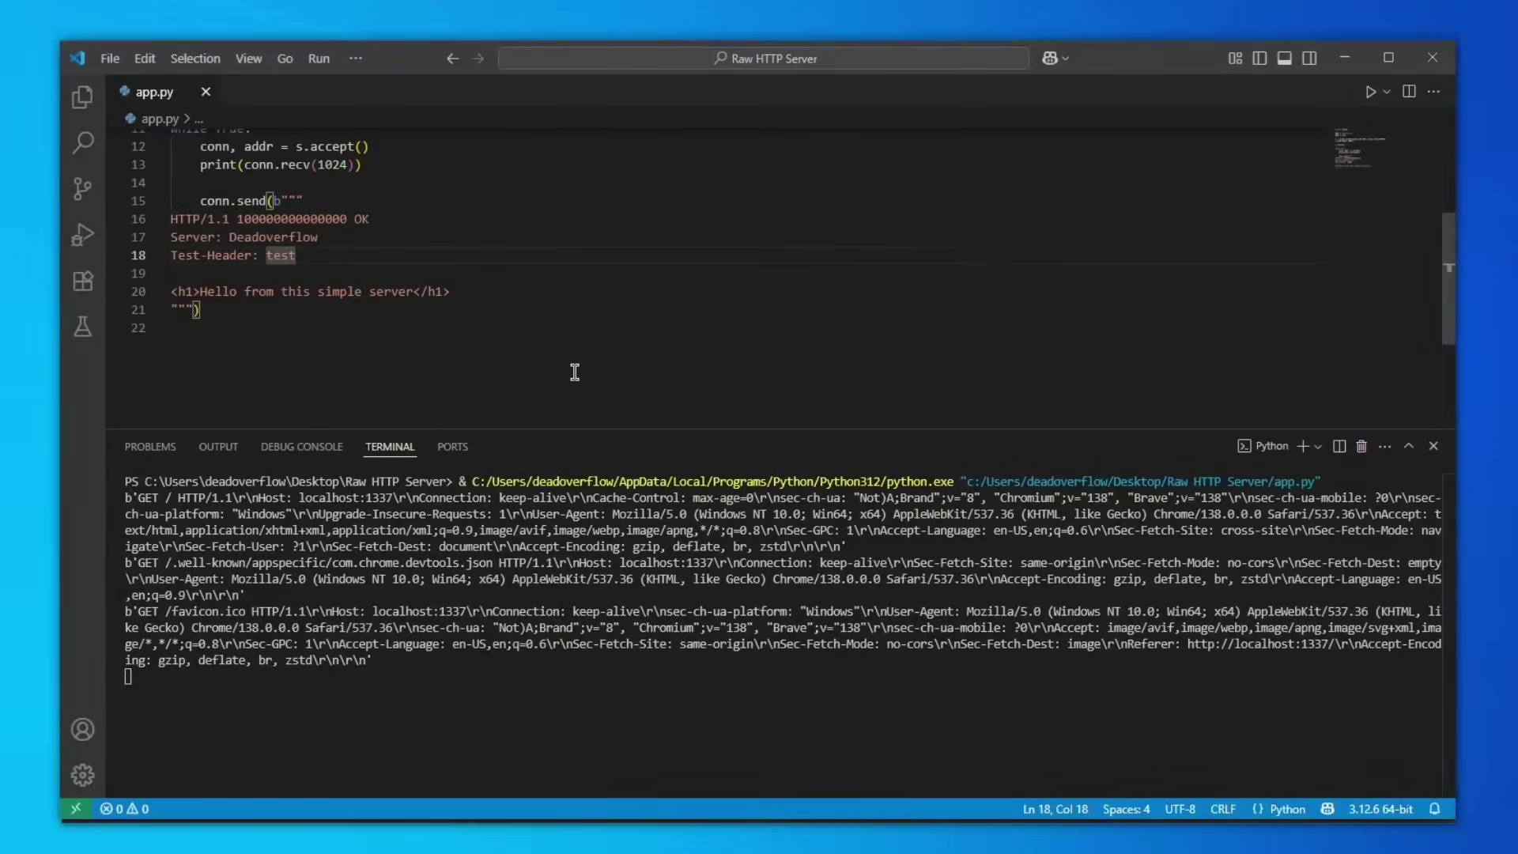